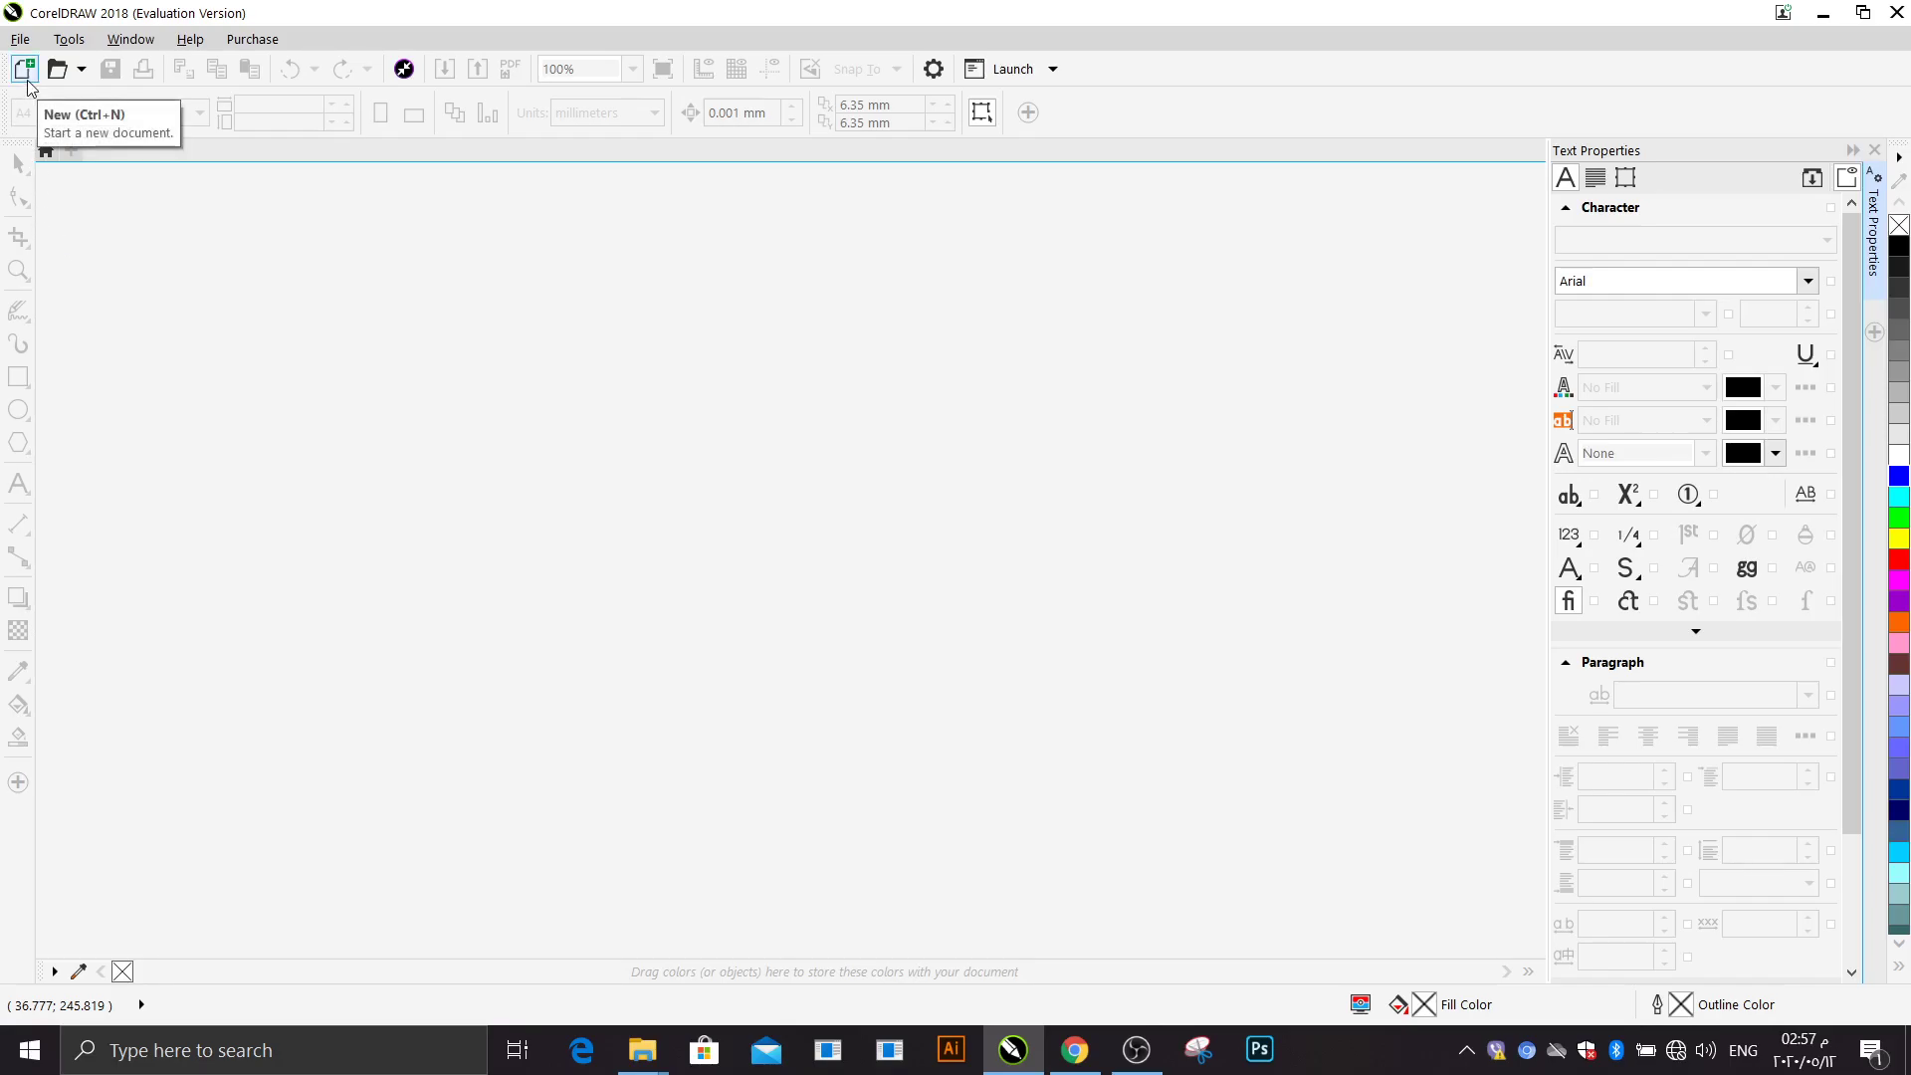
# Step: Create a new landscape document with a custom page size of 297 × 211 mm, RGB color mode and 300 dpi
pyautogui.click(24, 70)
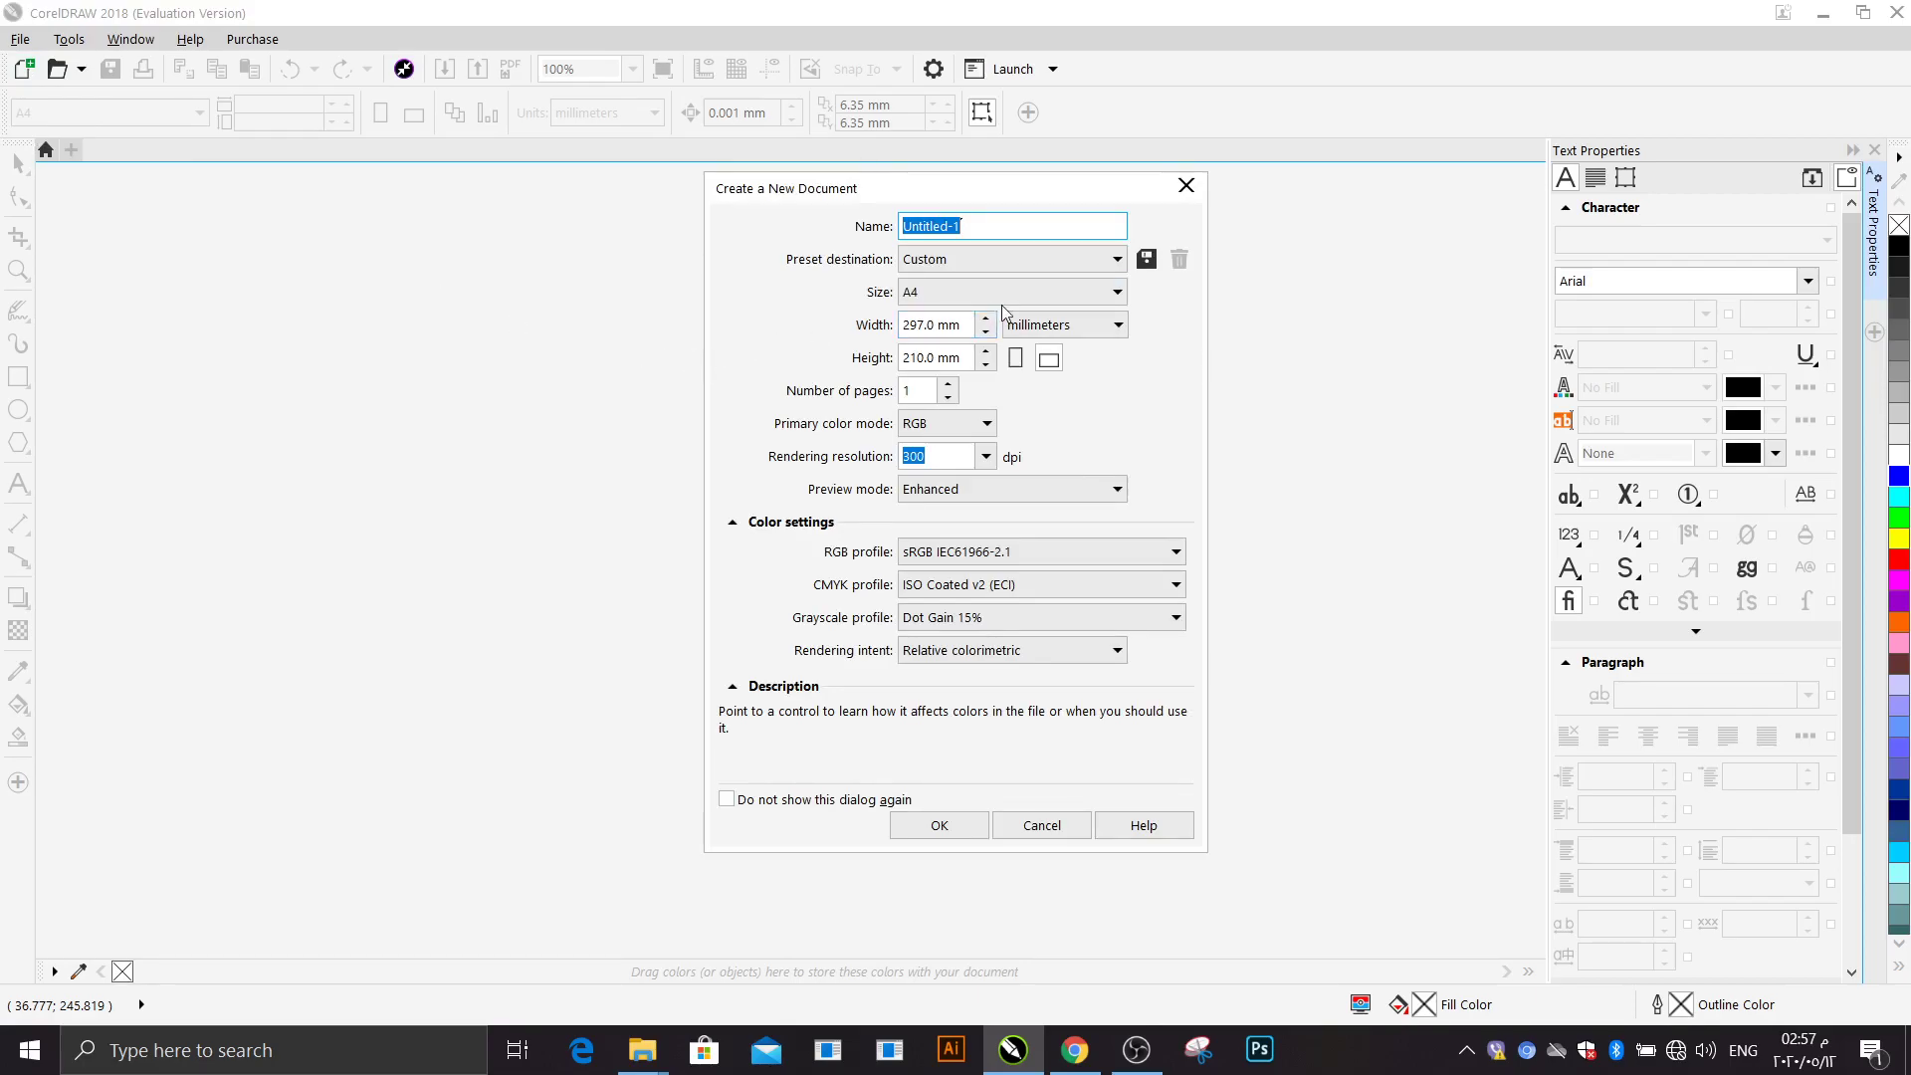
pyautogui.click(959, 302)
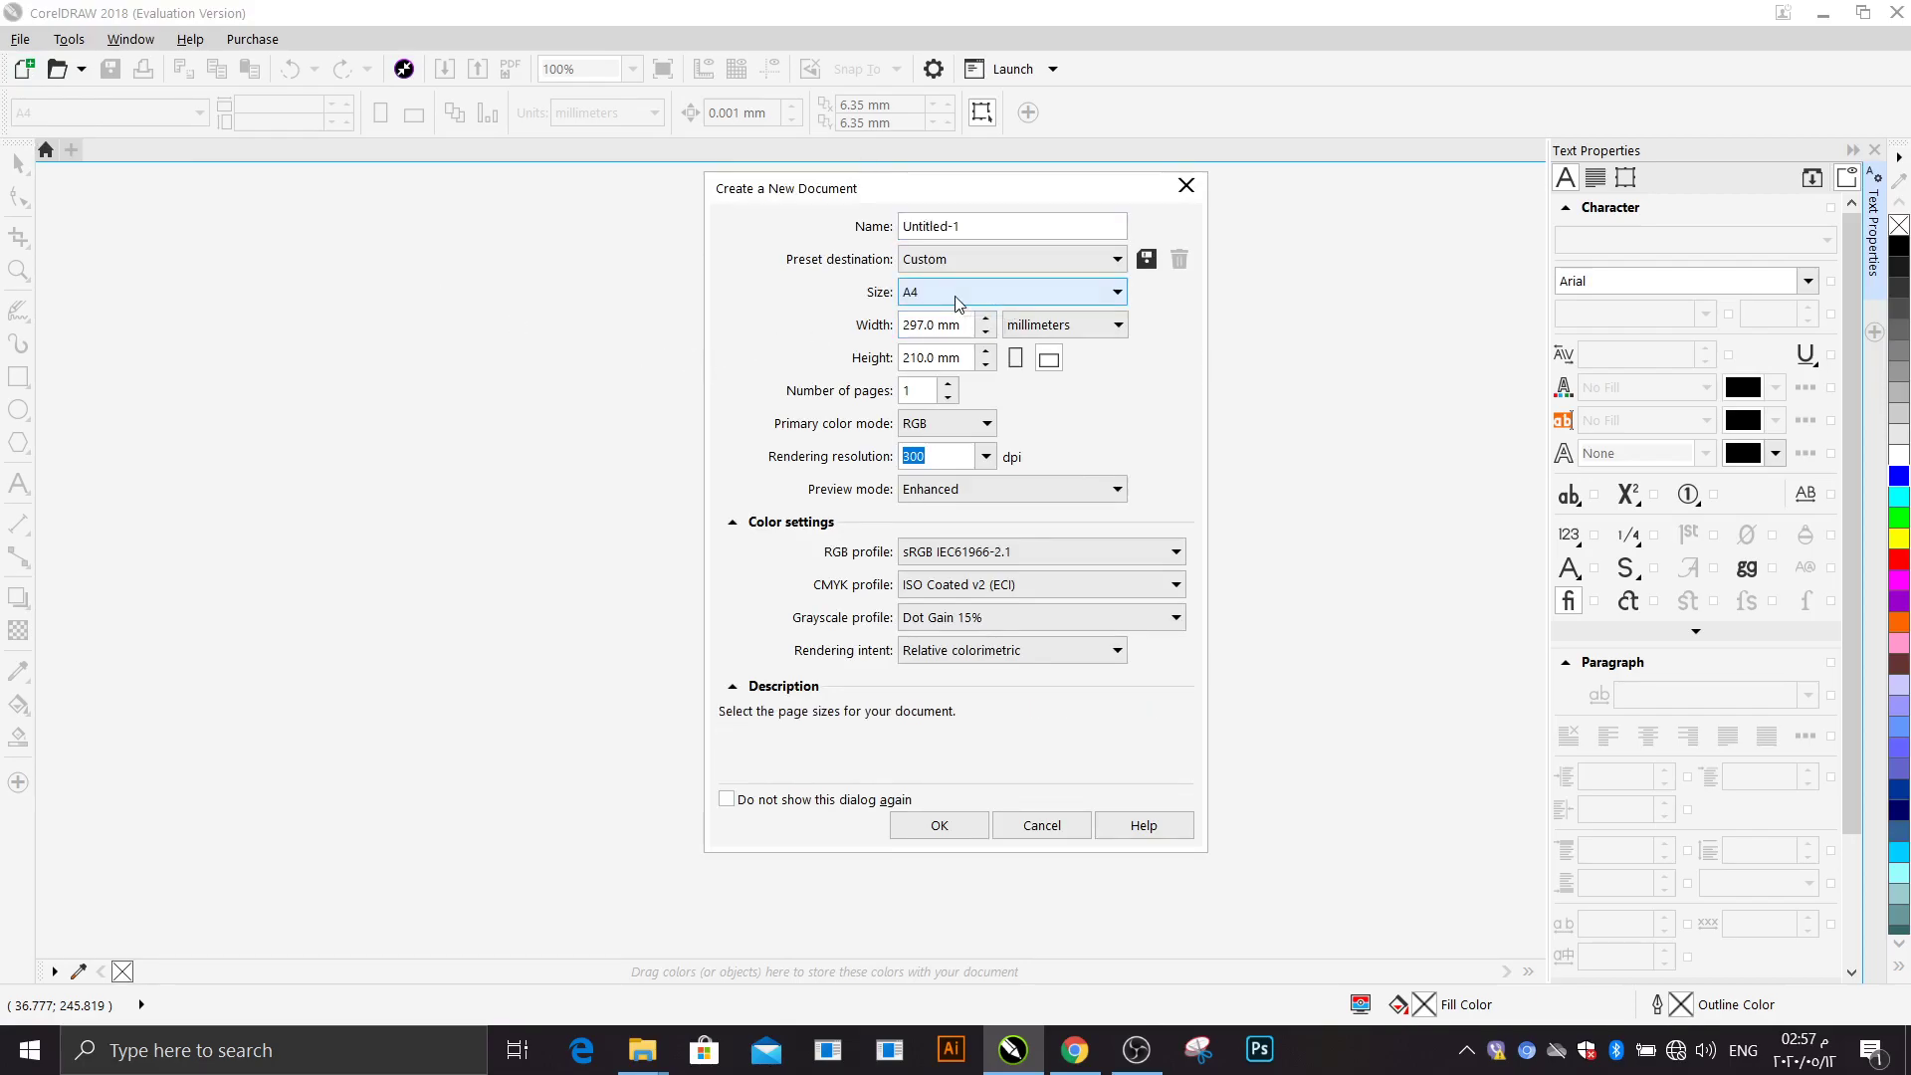
pyautogui.click(958, 302)
pyautogui.click(966, 314)
pyautogui.click(1043, 364)
pyautogui.click(1016, 359)
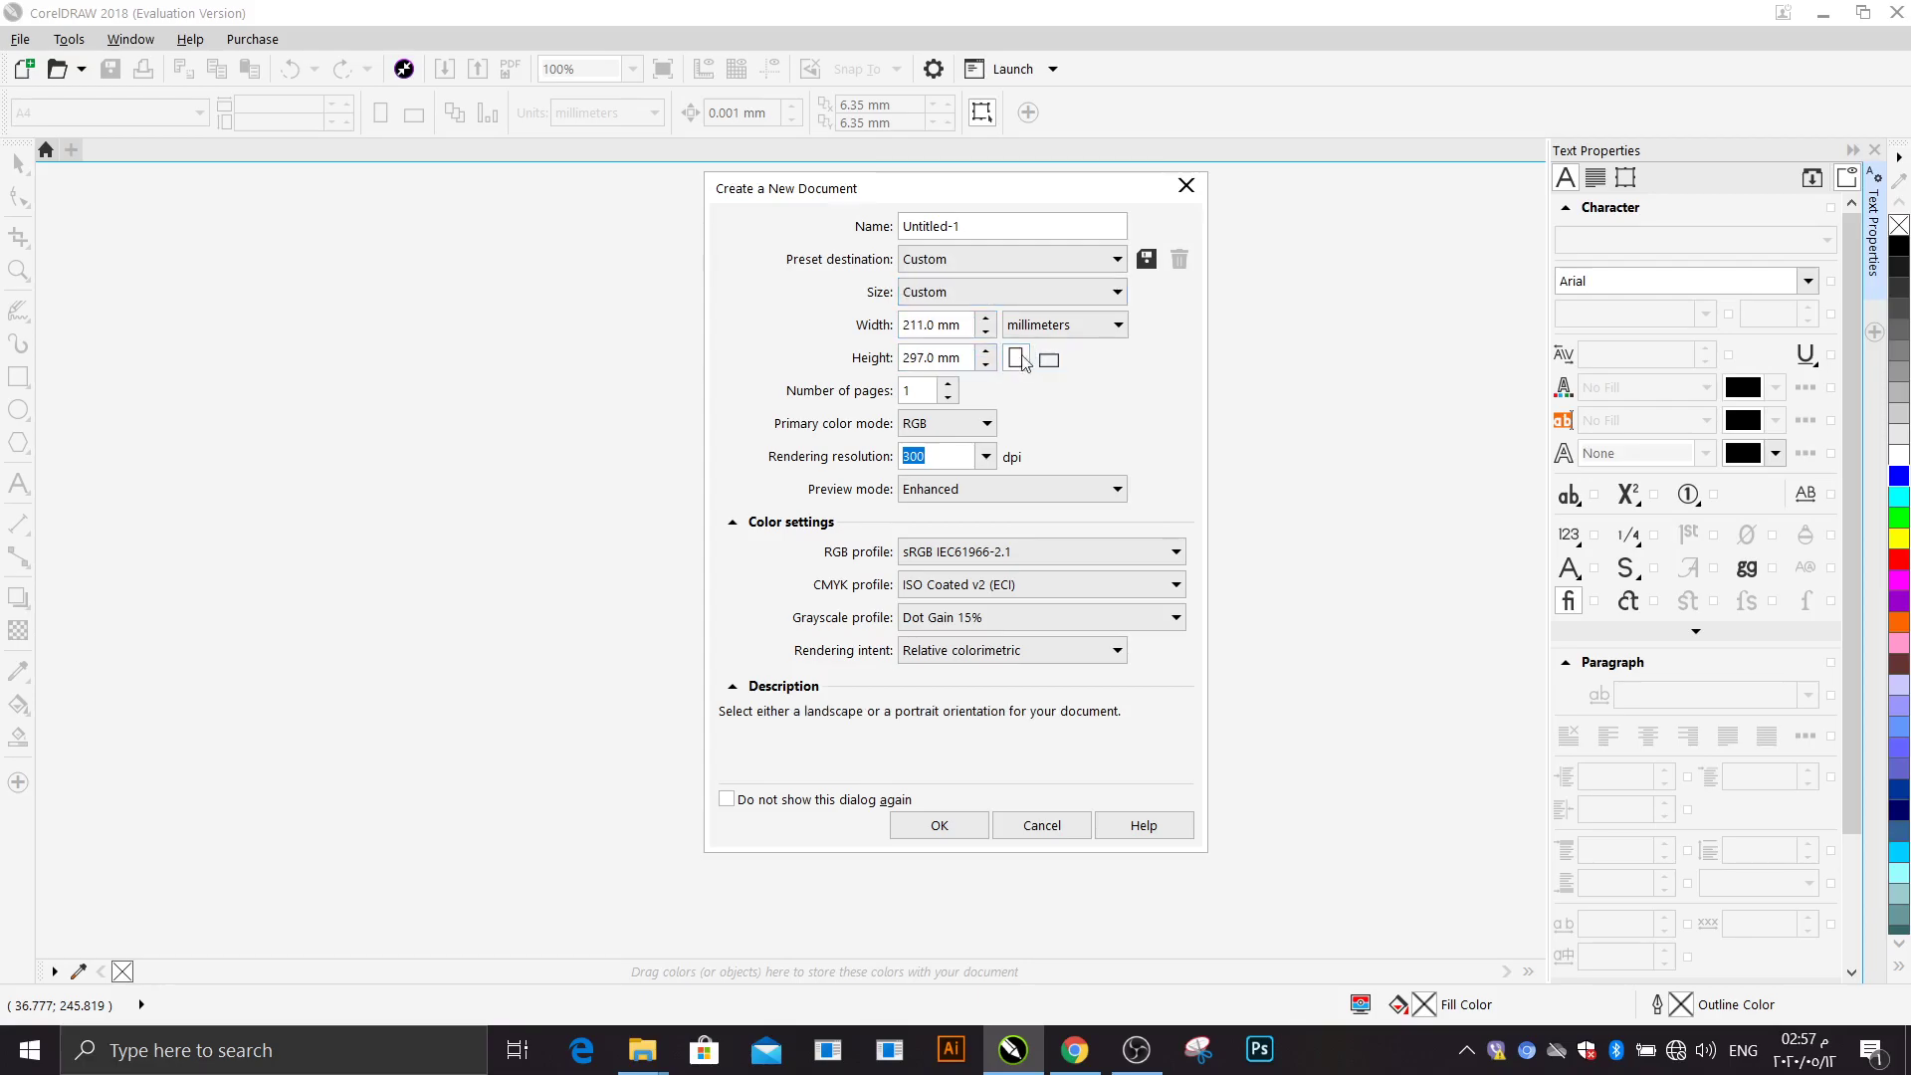
pyautogui.click(1045, 361)
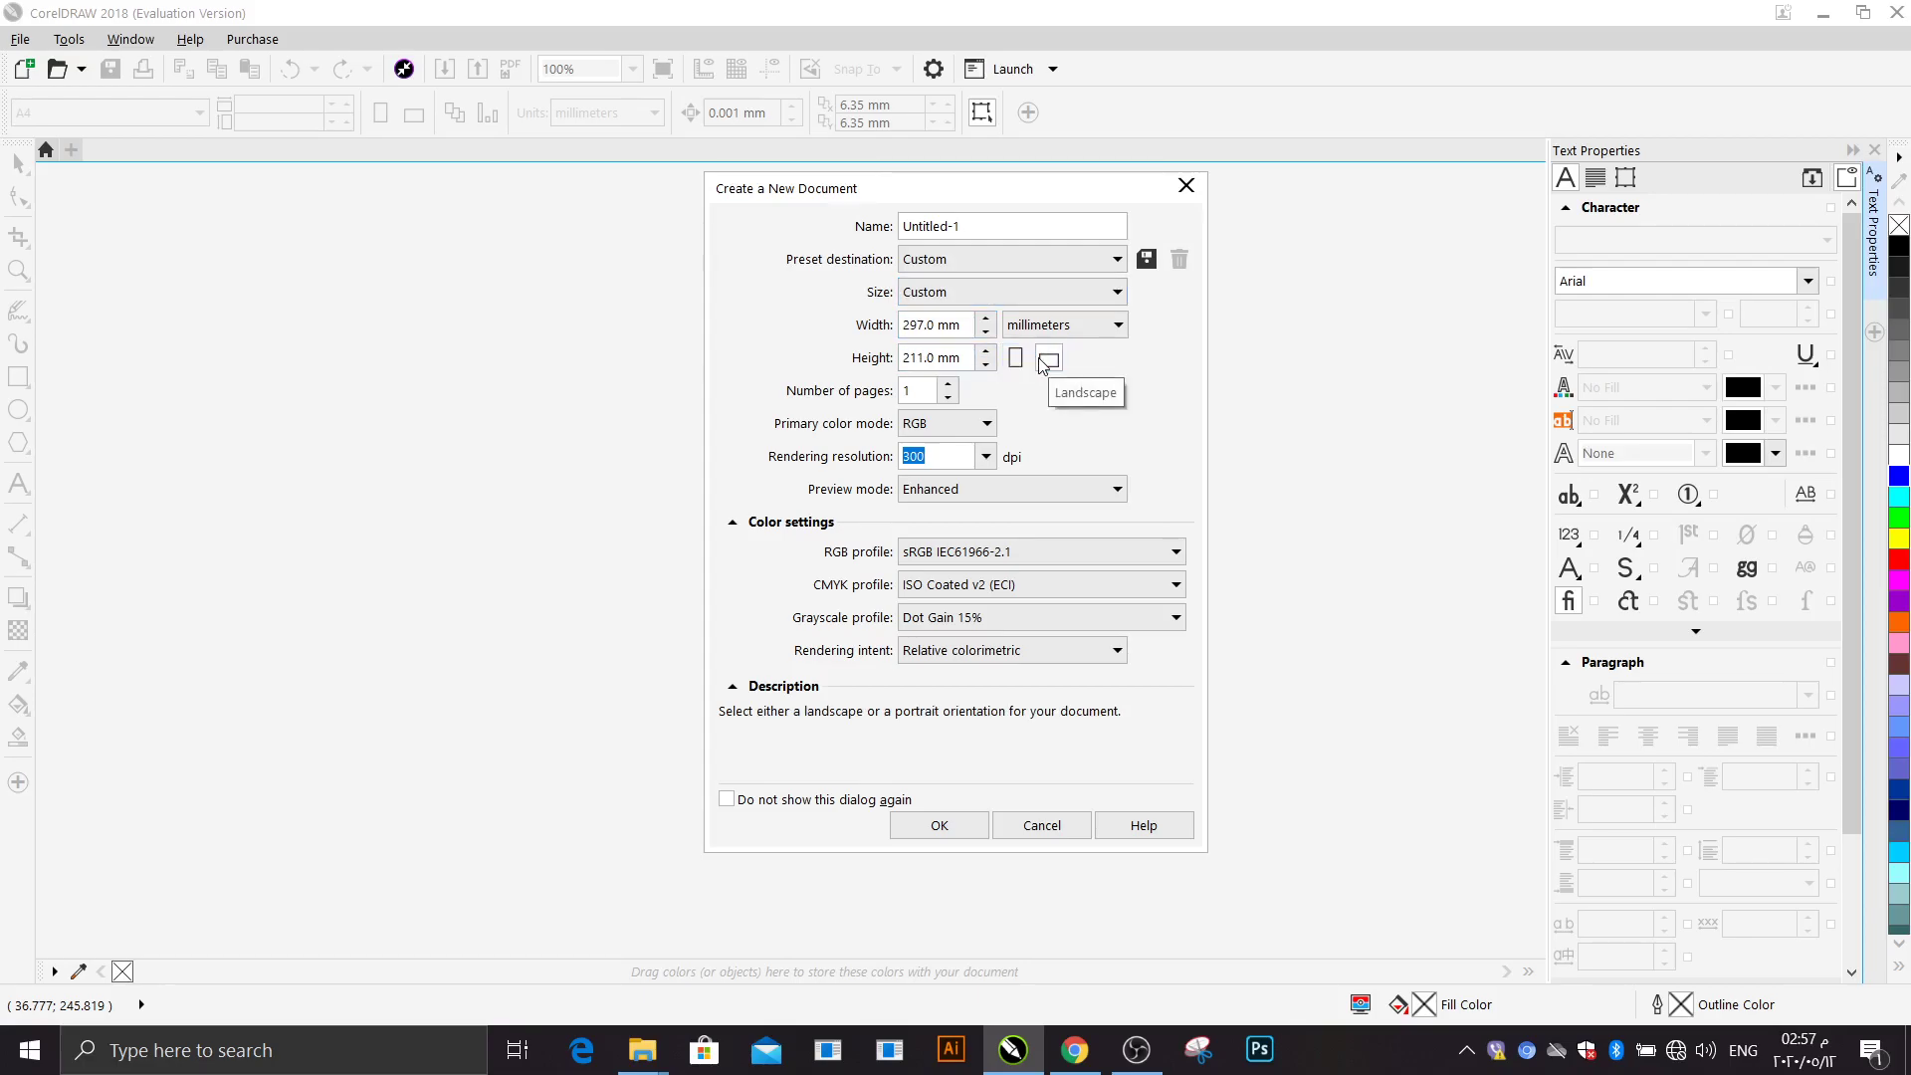
pyautogui.click(939, 832)
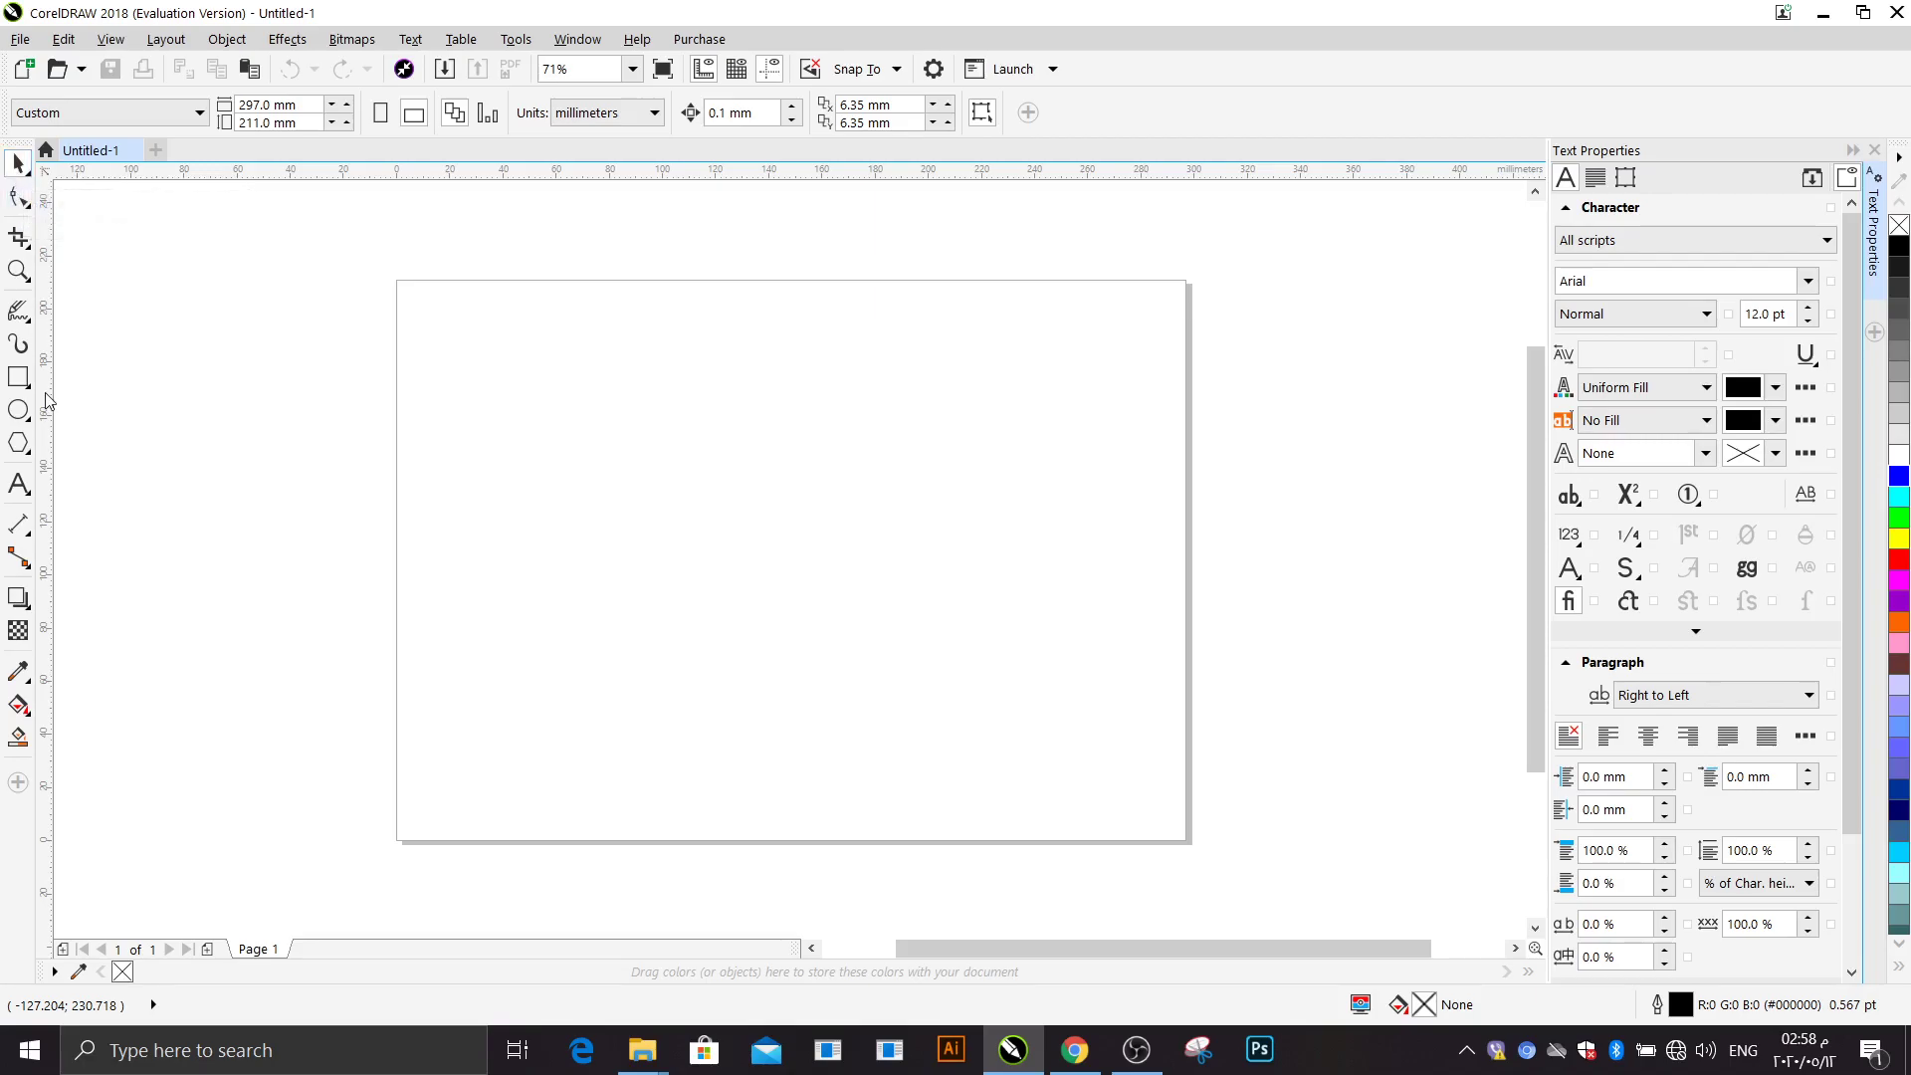
# Step: Draw a rectangle about 211 × 75 mm across the middle of the page and fill it with black
pyautogui.click(18, 376)
pyautogui.moveTo(520, 438)
pyautogui.mouseDown()
pyautogui.moveTo(1220, 605)
pyautogui.moveTo(990, 640)
pyautogui.moveTo(982, 696)
pyautogui.moveTo(1081, 637)
pyautogui.mouseUp()
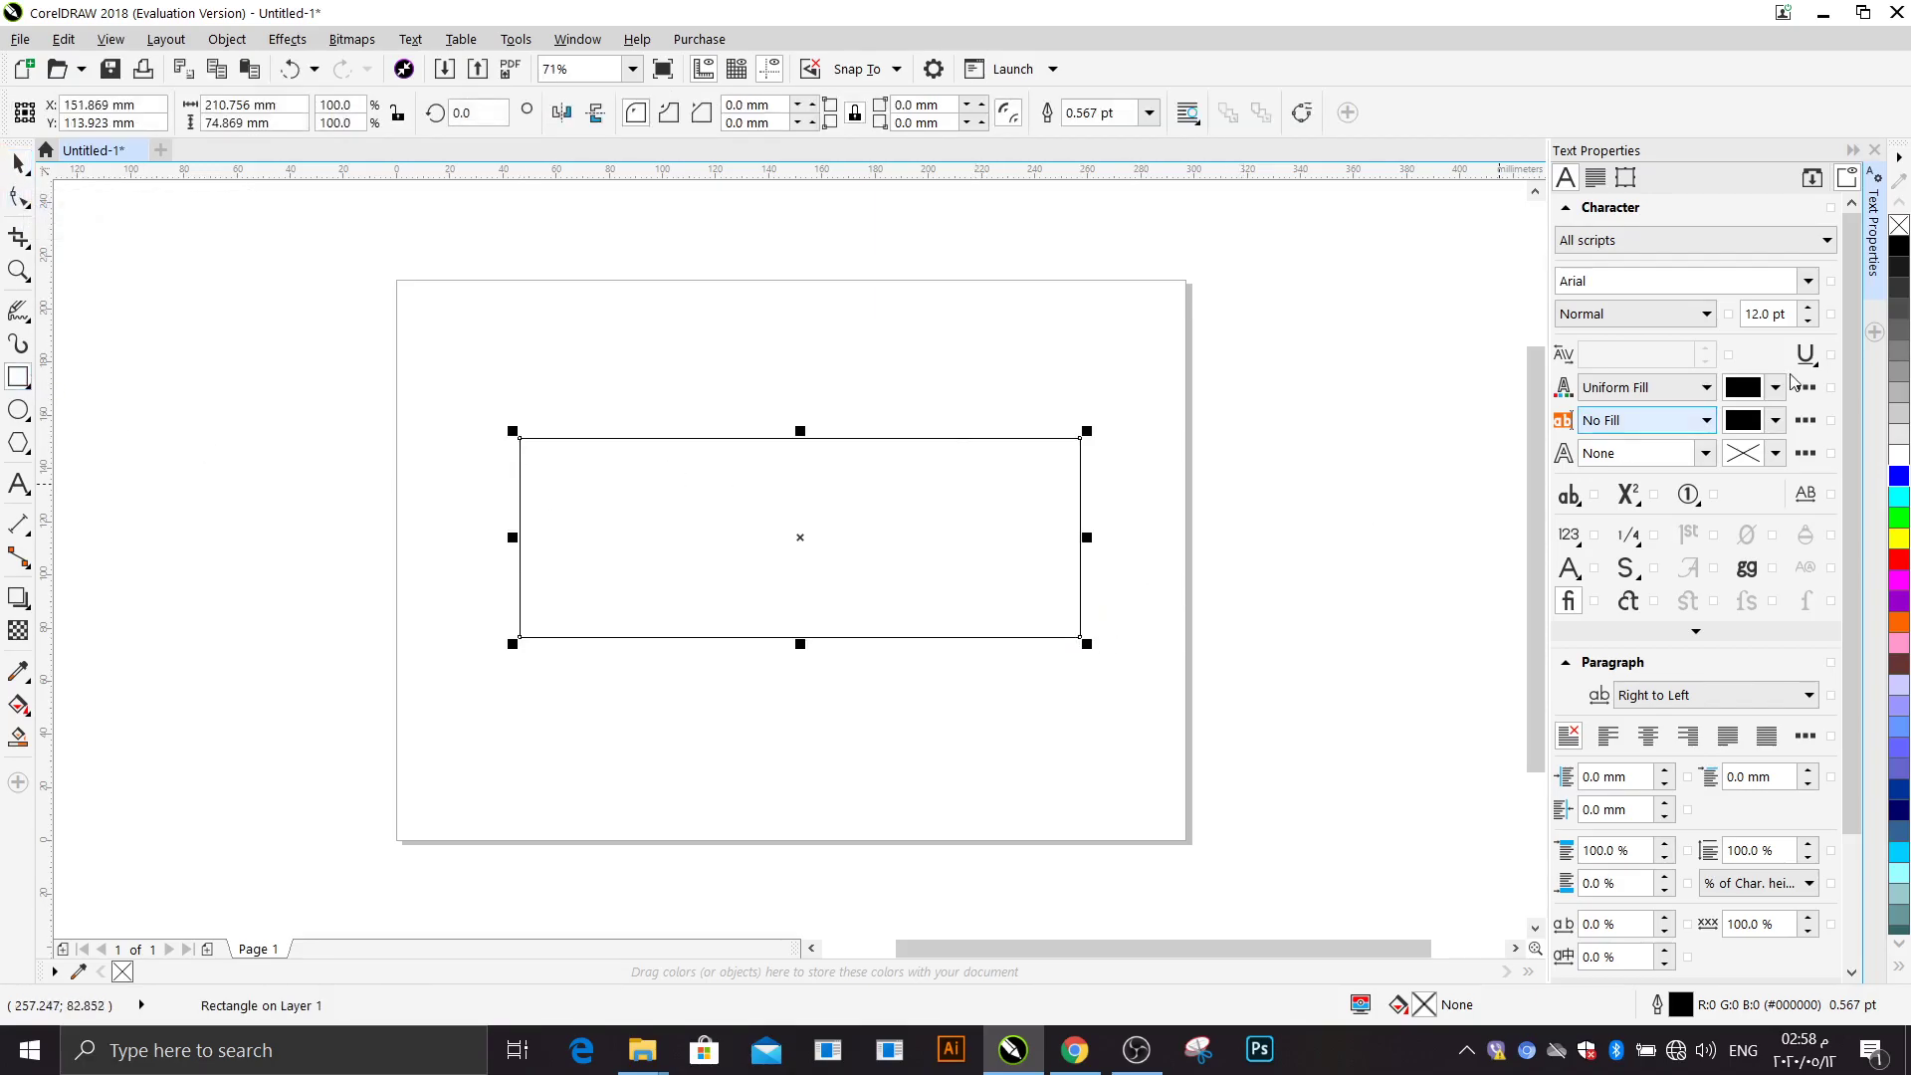
pyautogui.click(1897, 245)
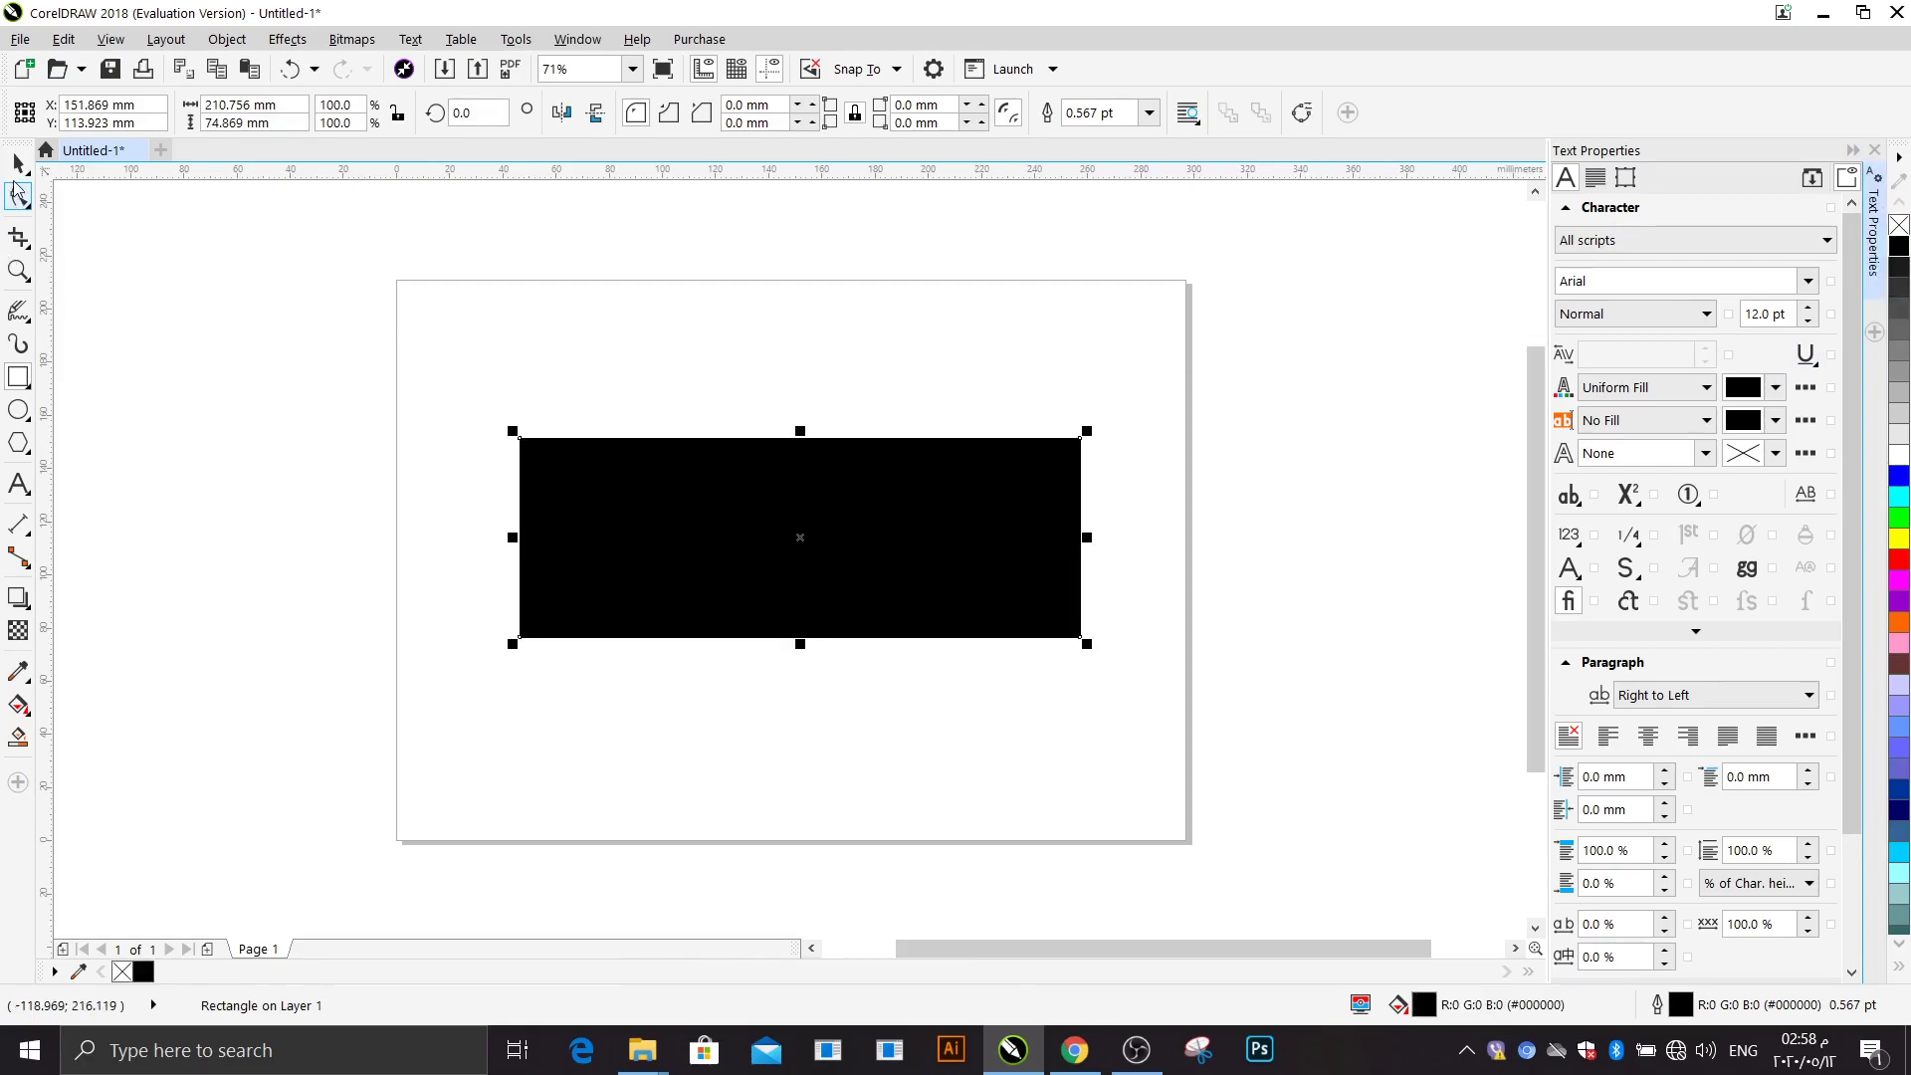
# Step: Move the black rectangle slightly up and to the left, centering it at about X 146 mm, Y 123 mm
pyautogui.click(17, 169)
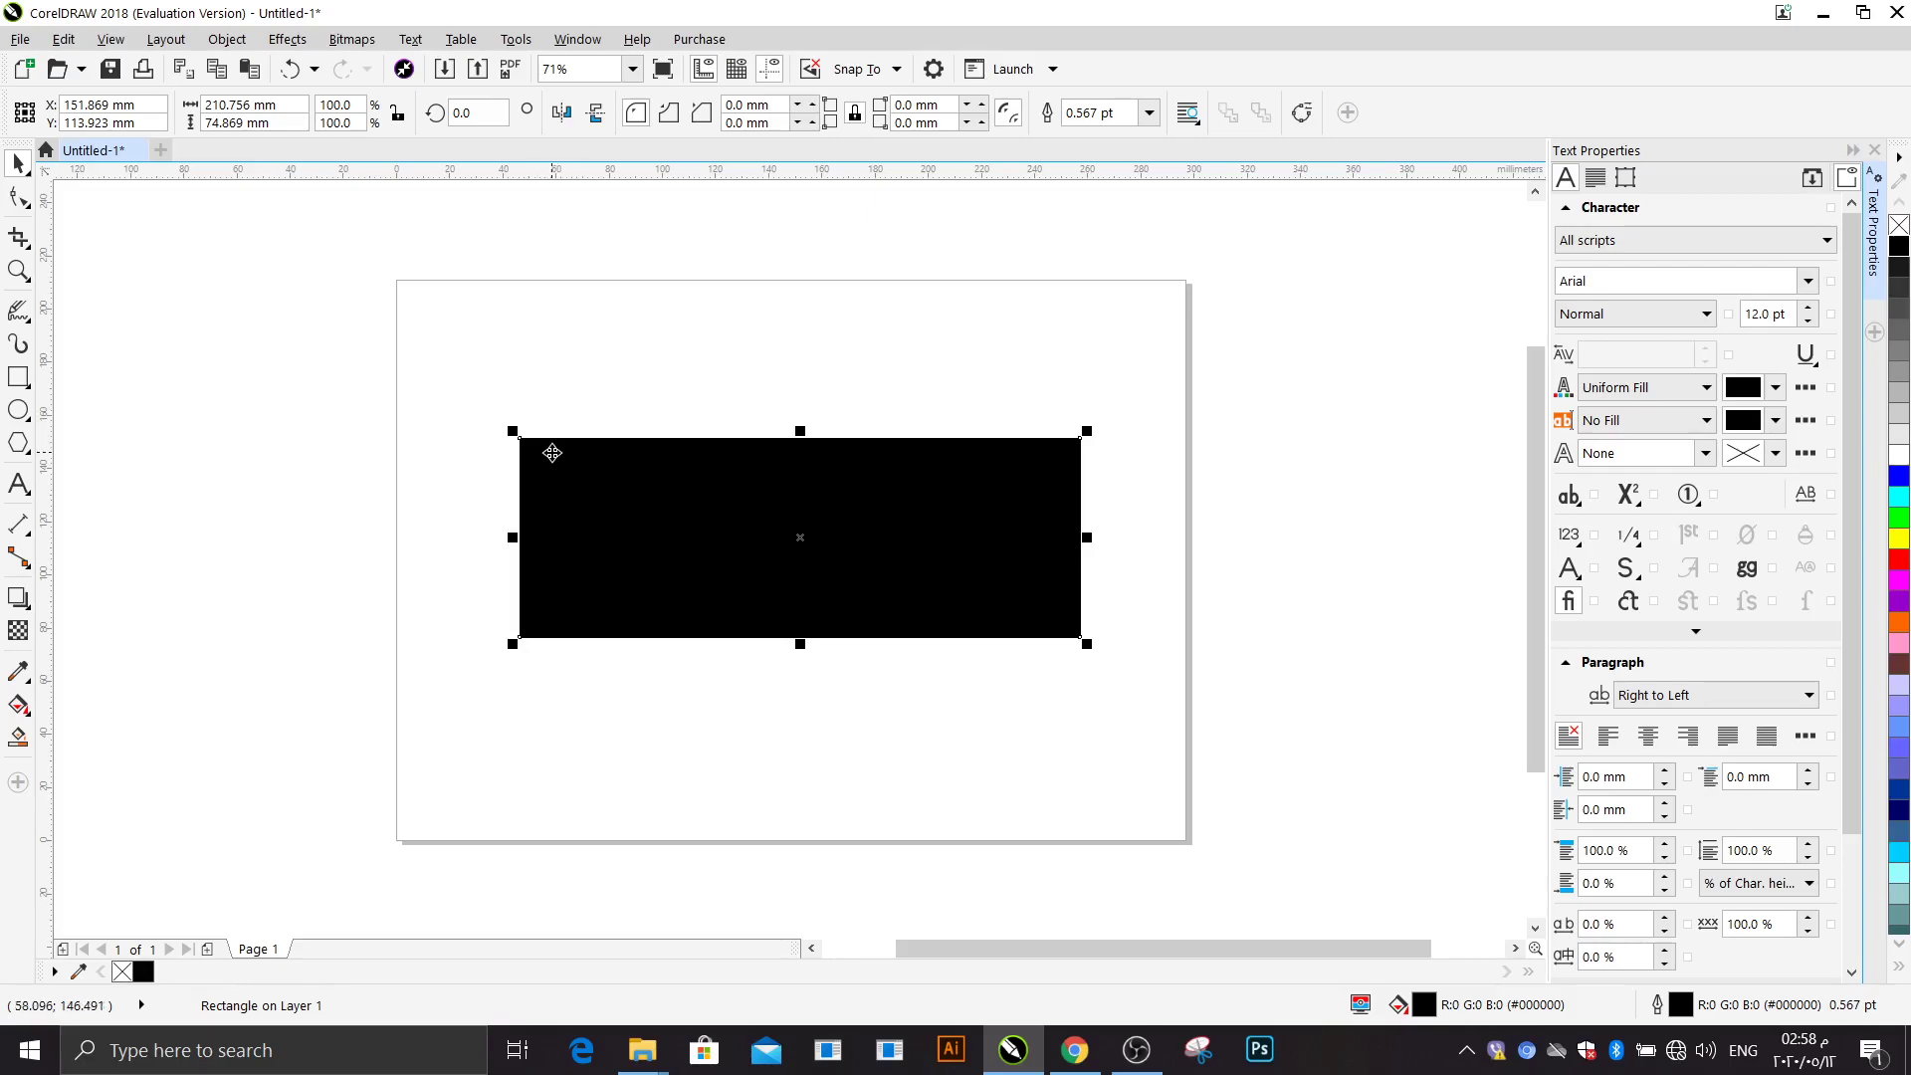
pyautogui.moveTo(553, 453); pyautogui.dragTo(600, 501)
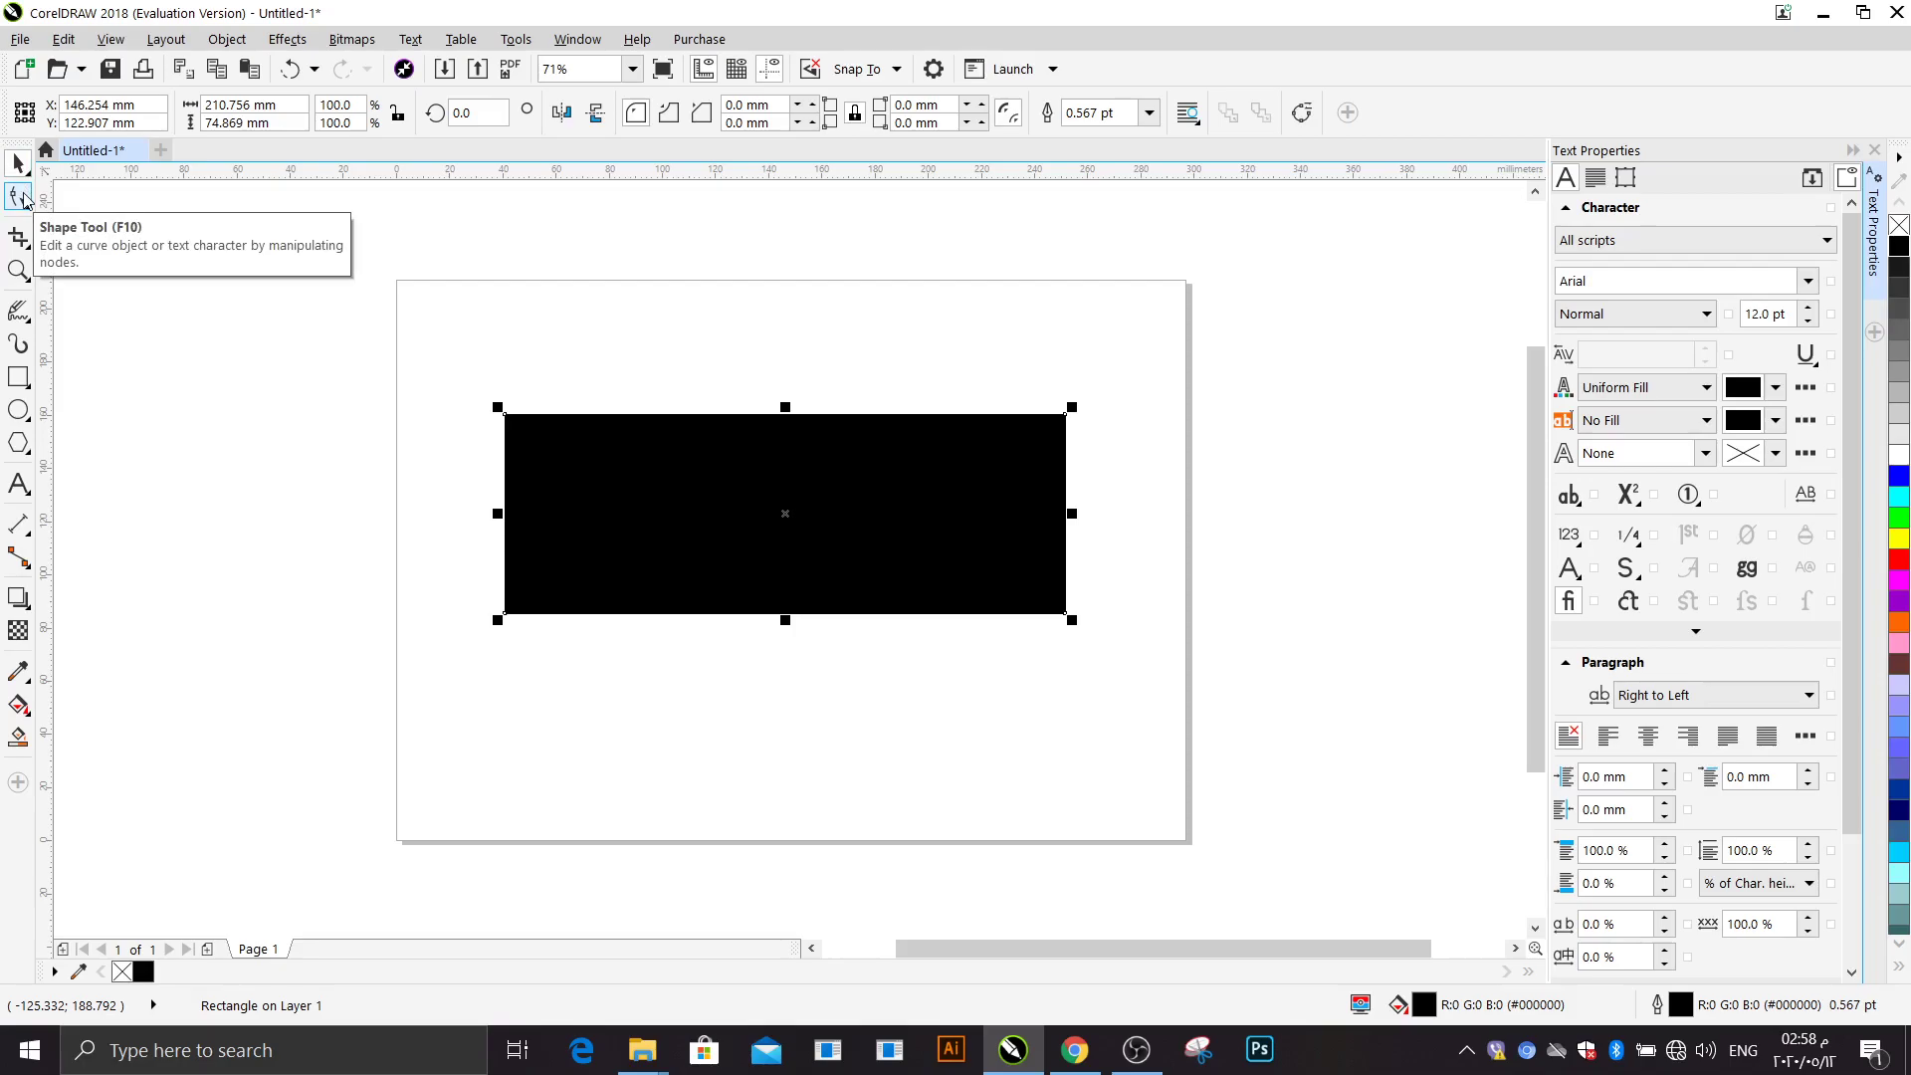
pyautogui.click(19, 196)
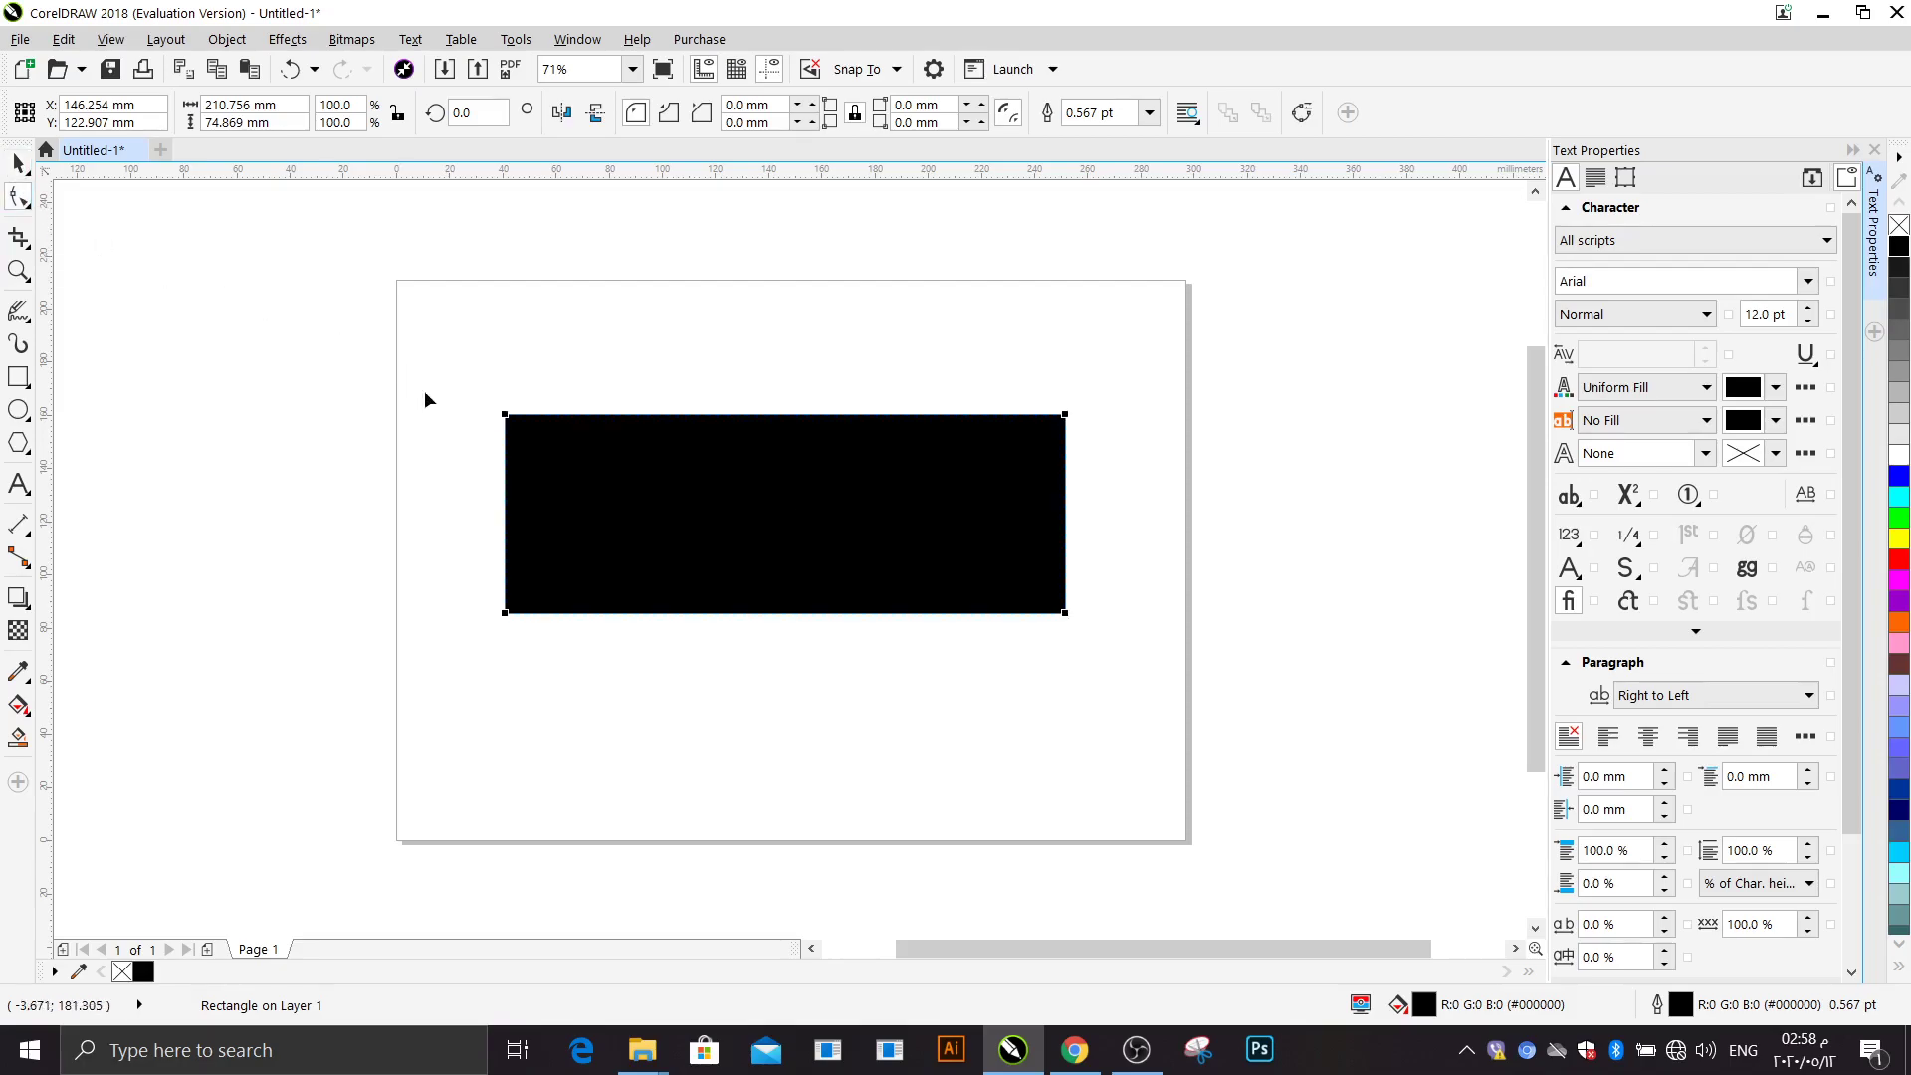
pyautogui.click(19, 162)
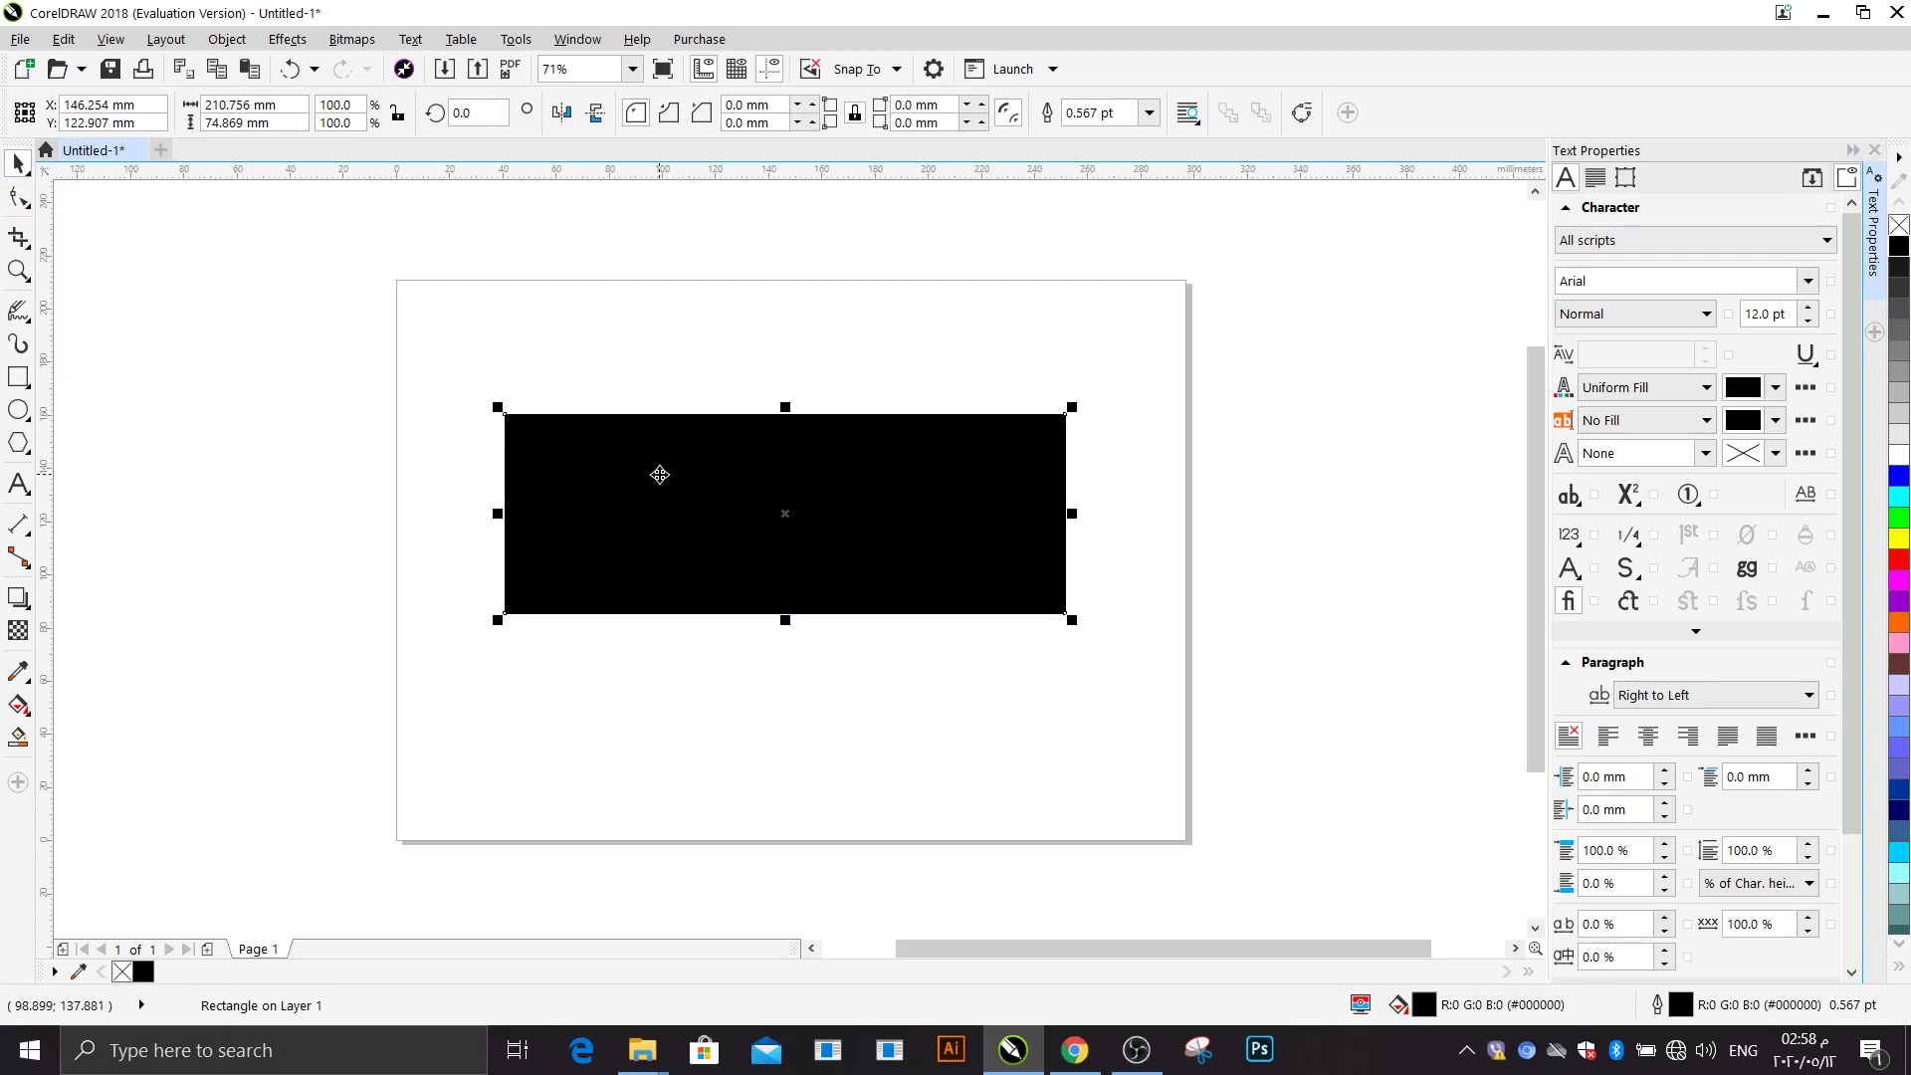
# Step: Round the rectangle's upper-right corner to a radius of about 37 mm and its lower-left corner to about 27 mm
pyautogui.click(27, 205)
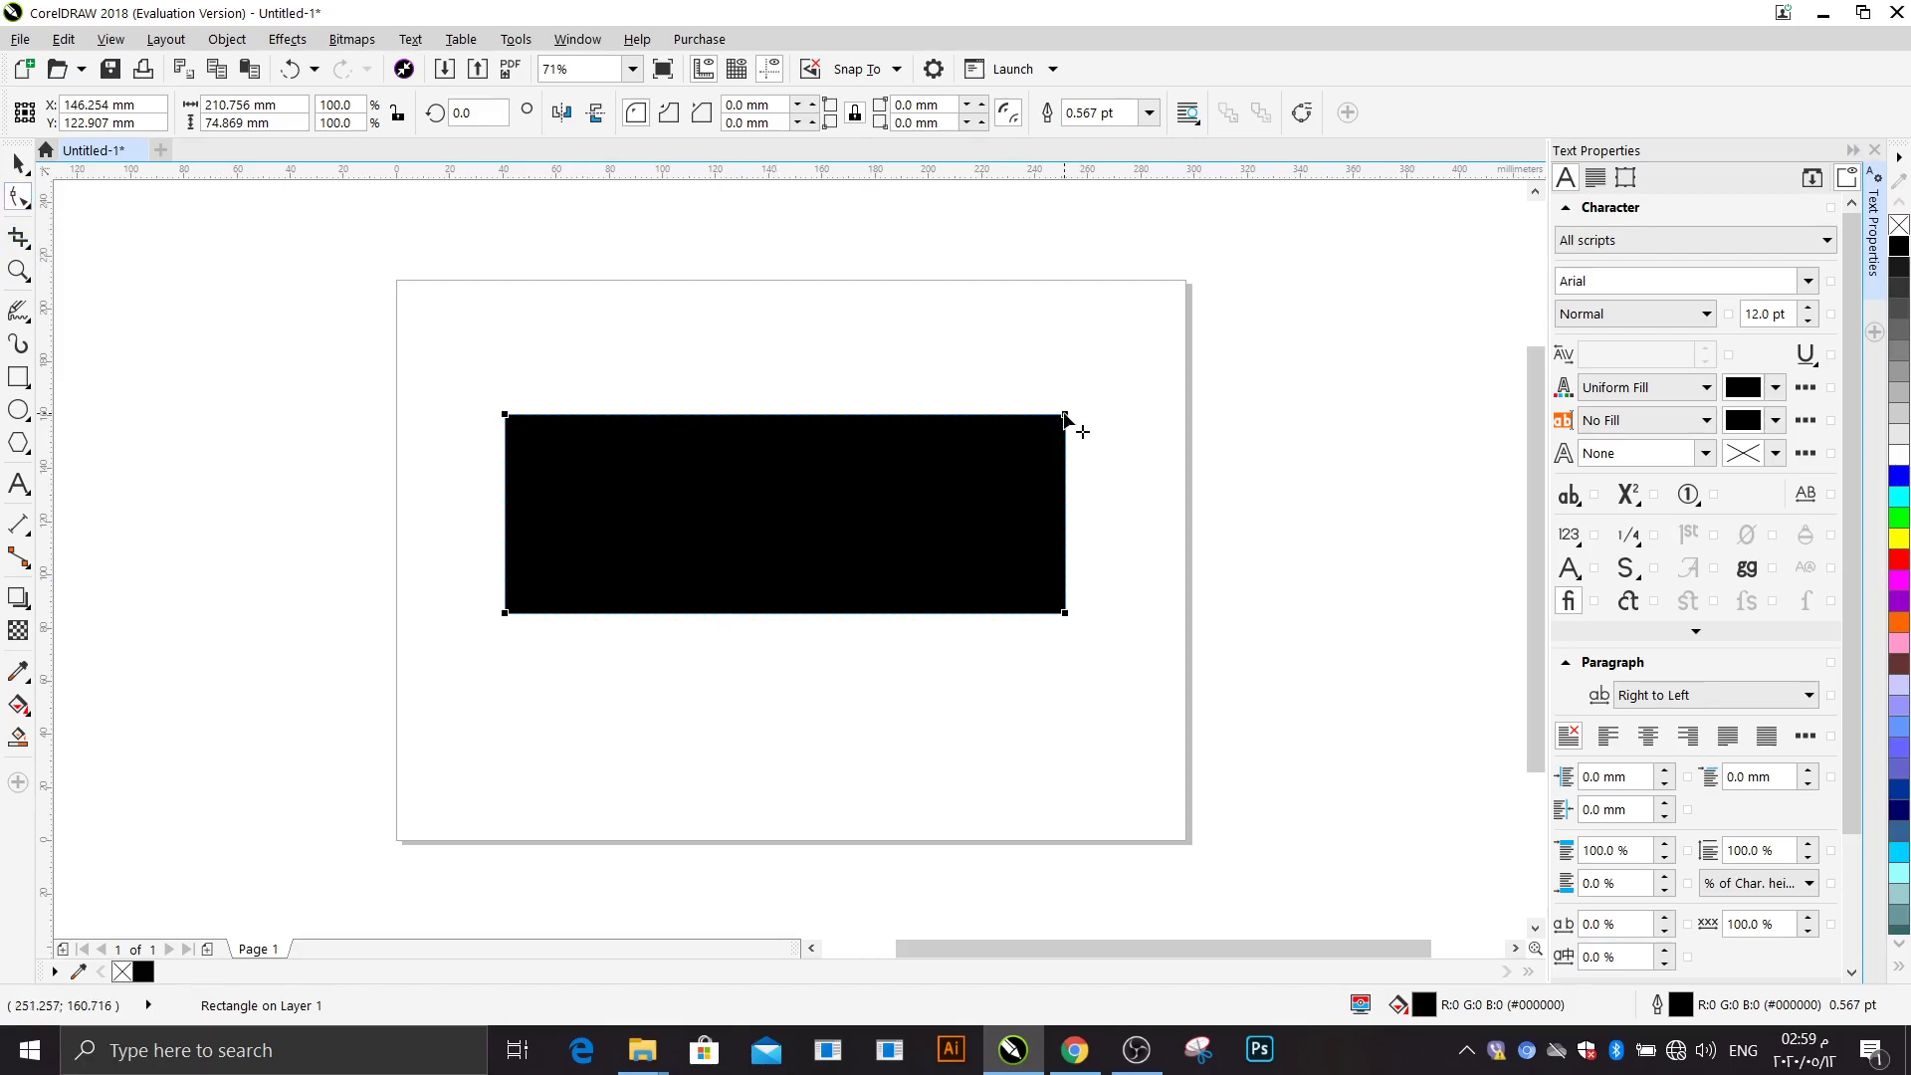
pyautogui.moveTo(1064, 416); pyautogui.dragTo(959, 543)
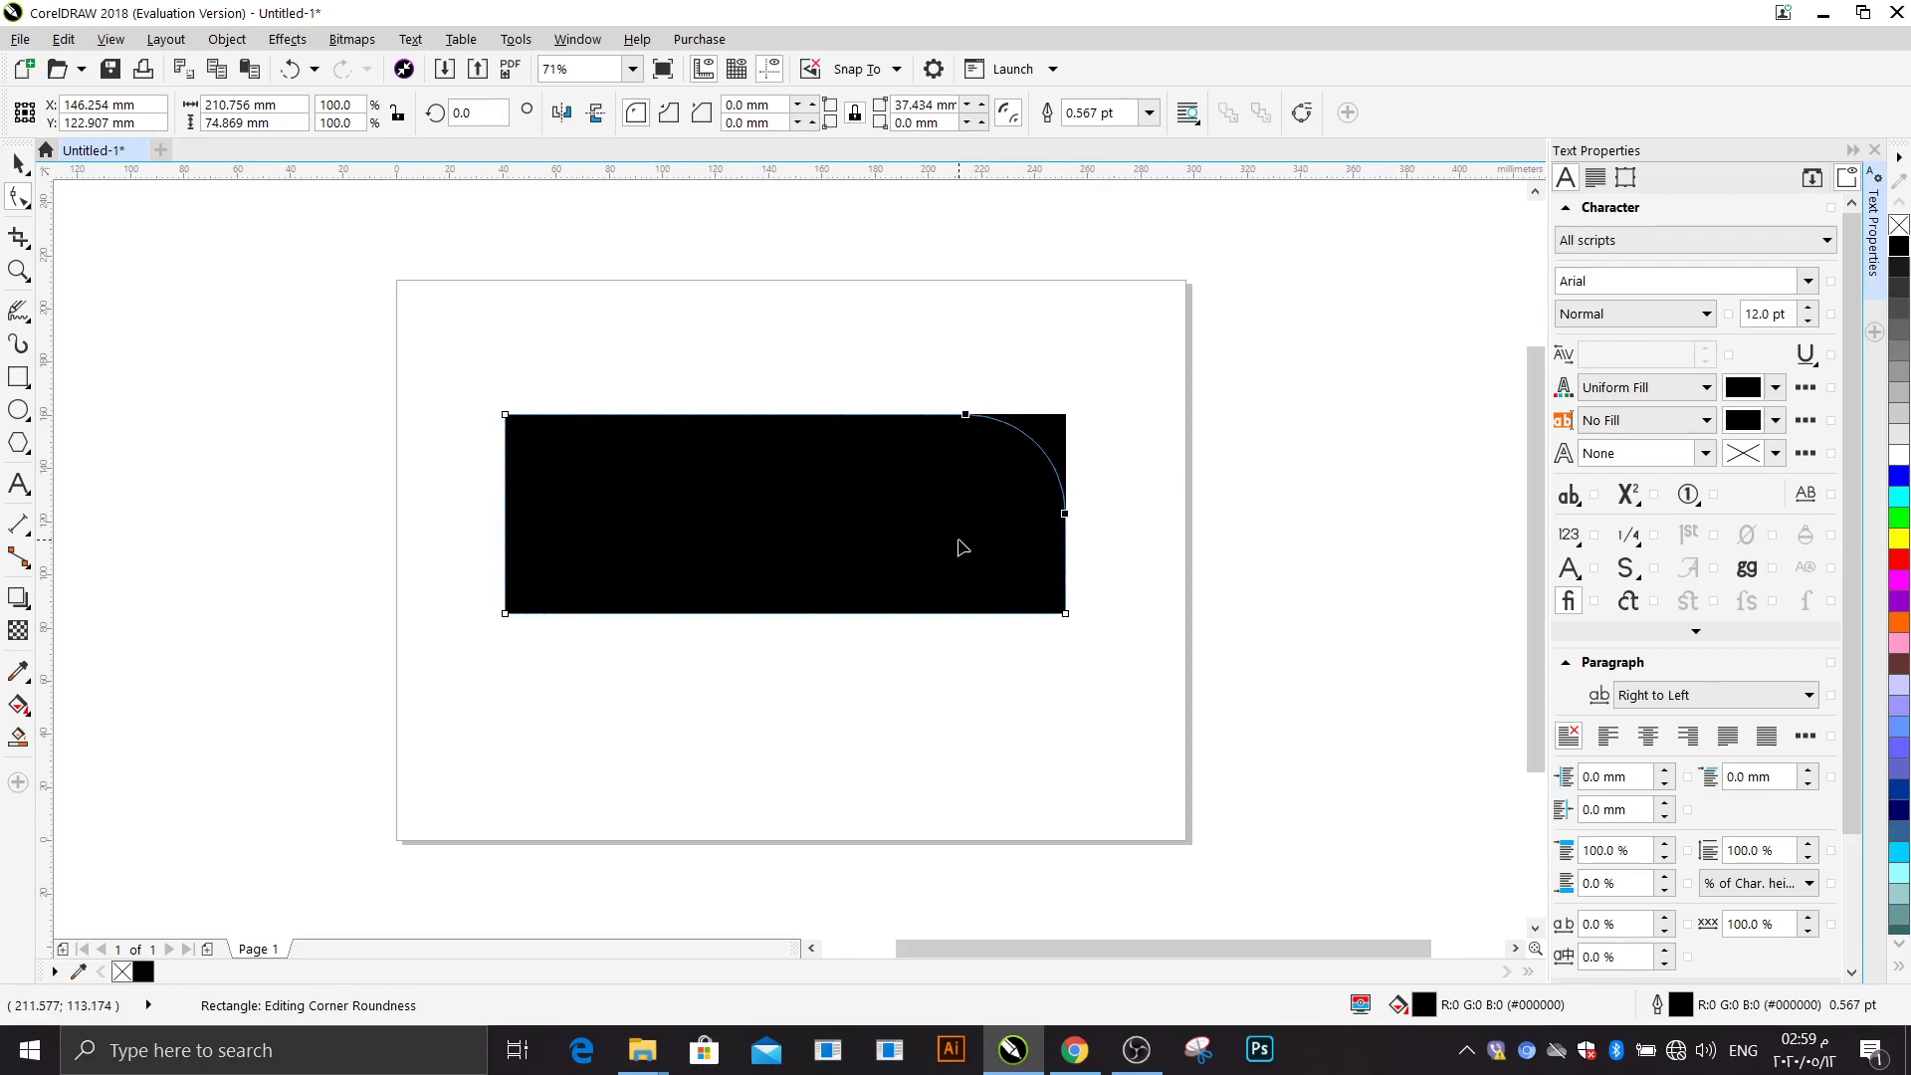
pyautogui.moveTo(962, 547); pyautogui.dragTo(959, 537)
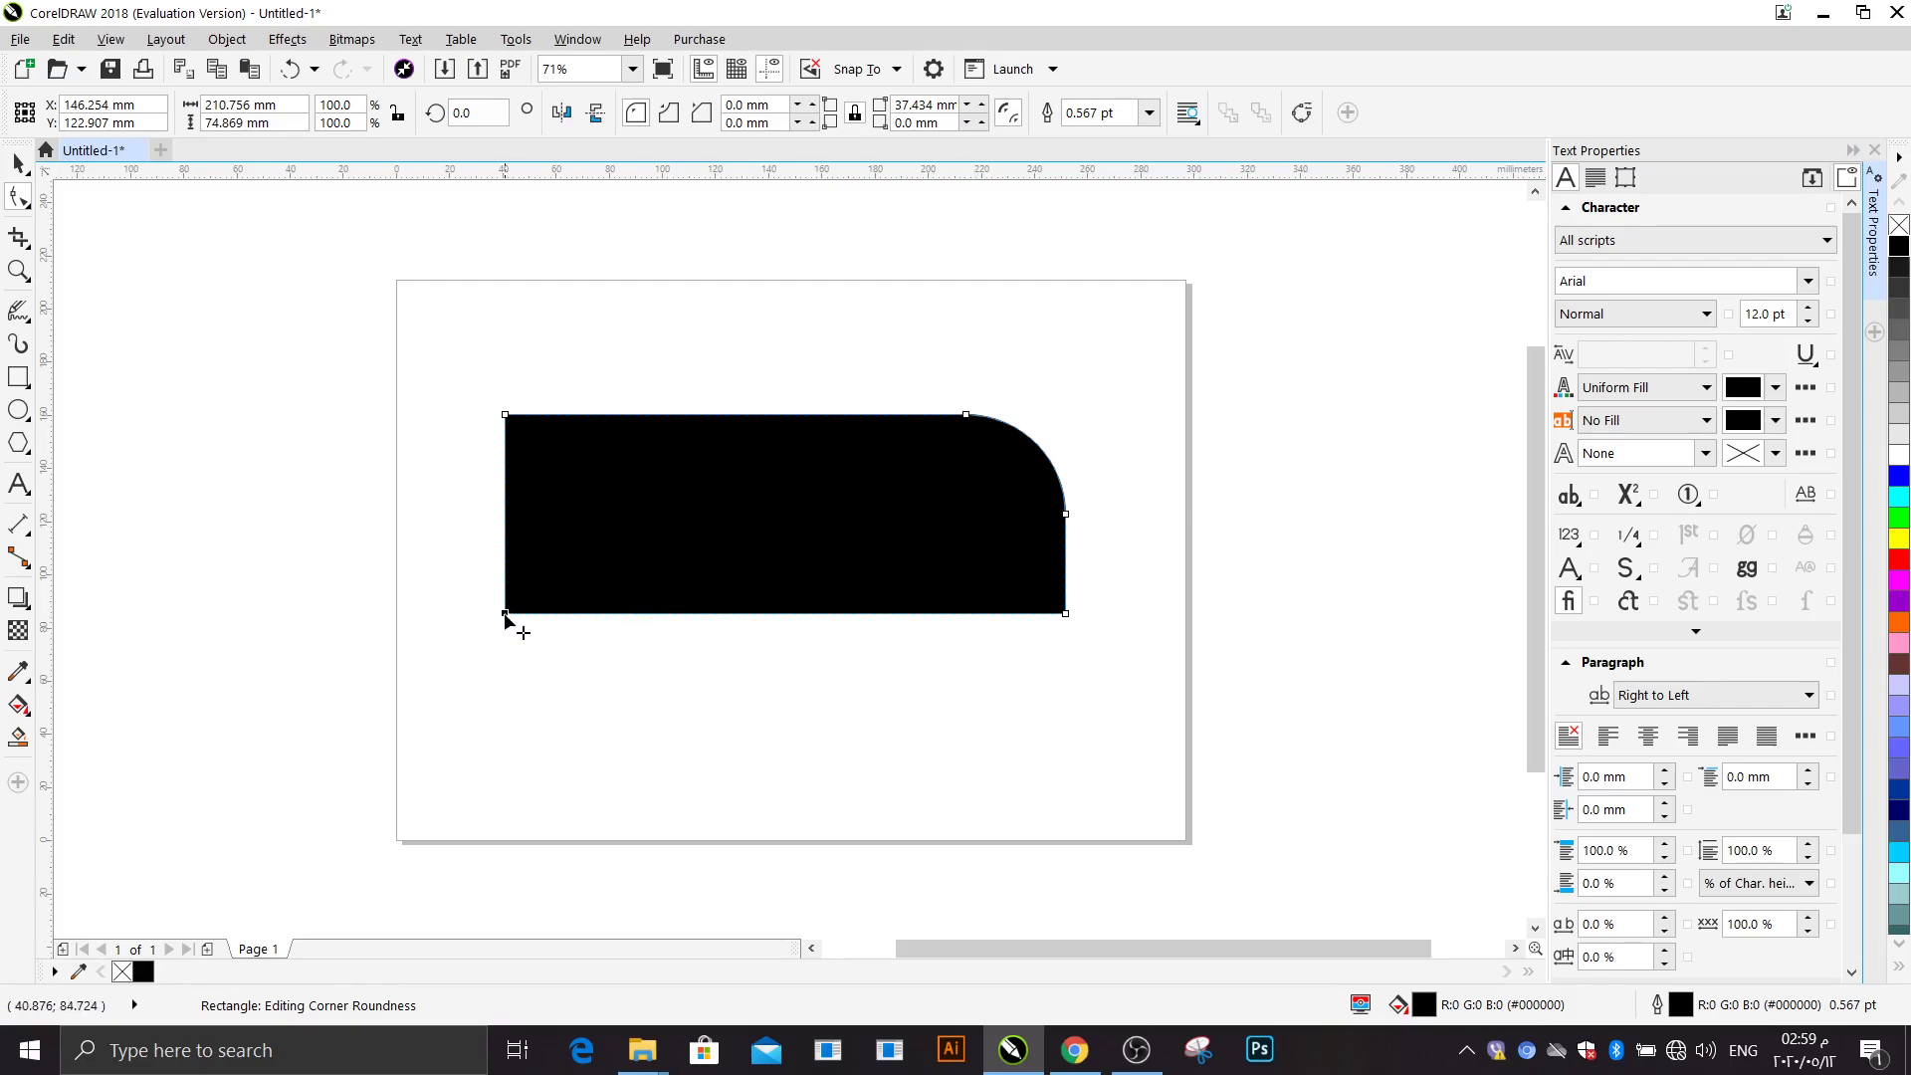
pyautogui.moveTo(505, 615); pyautogui.dragTo(580, 625)
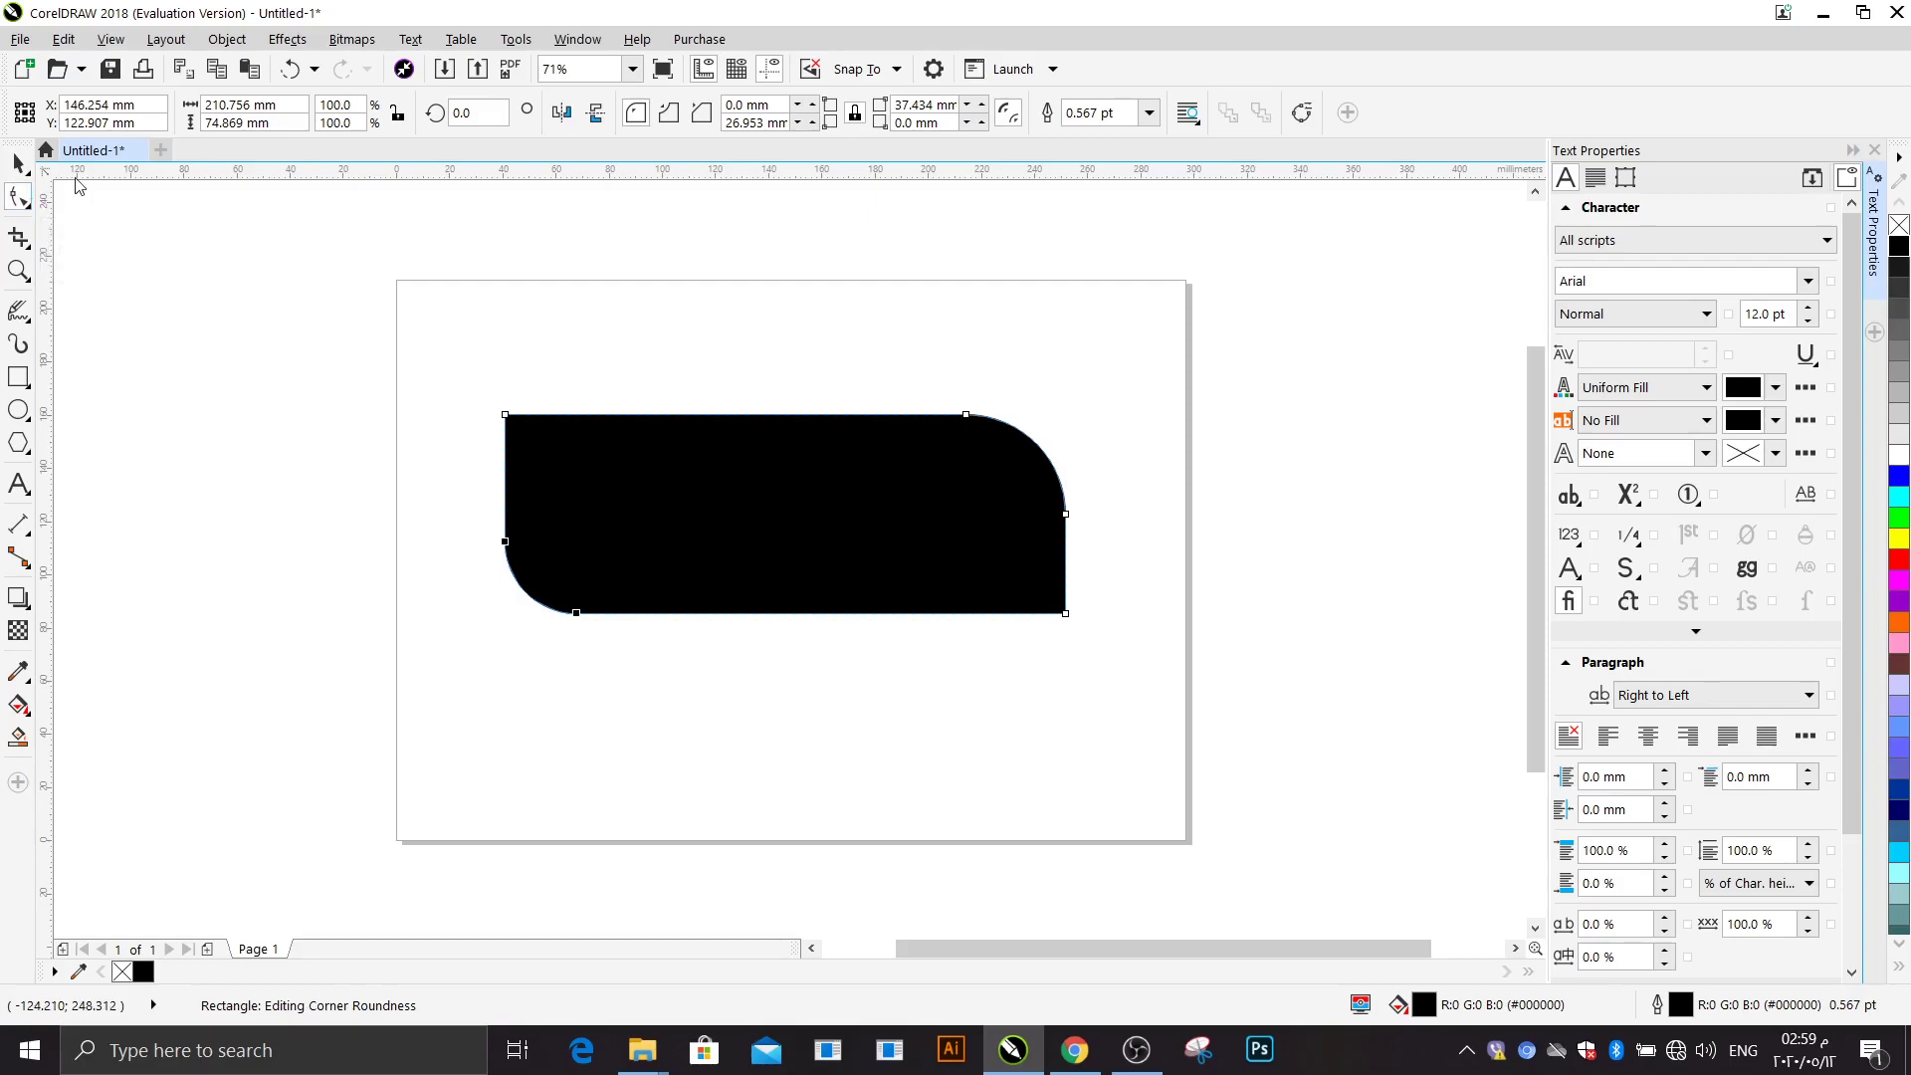
pyautogui.click(22, 168)
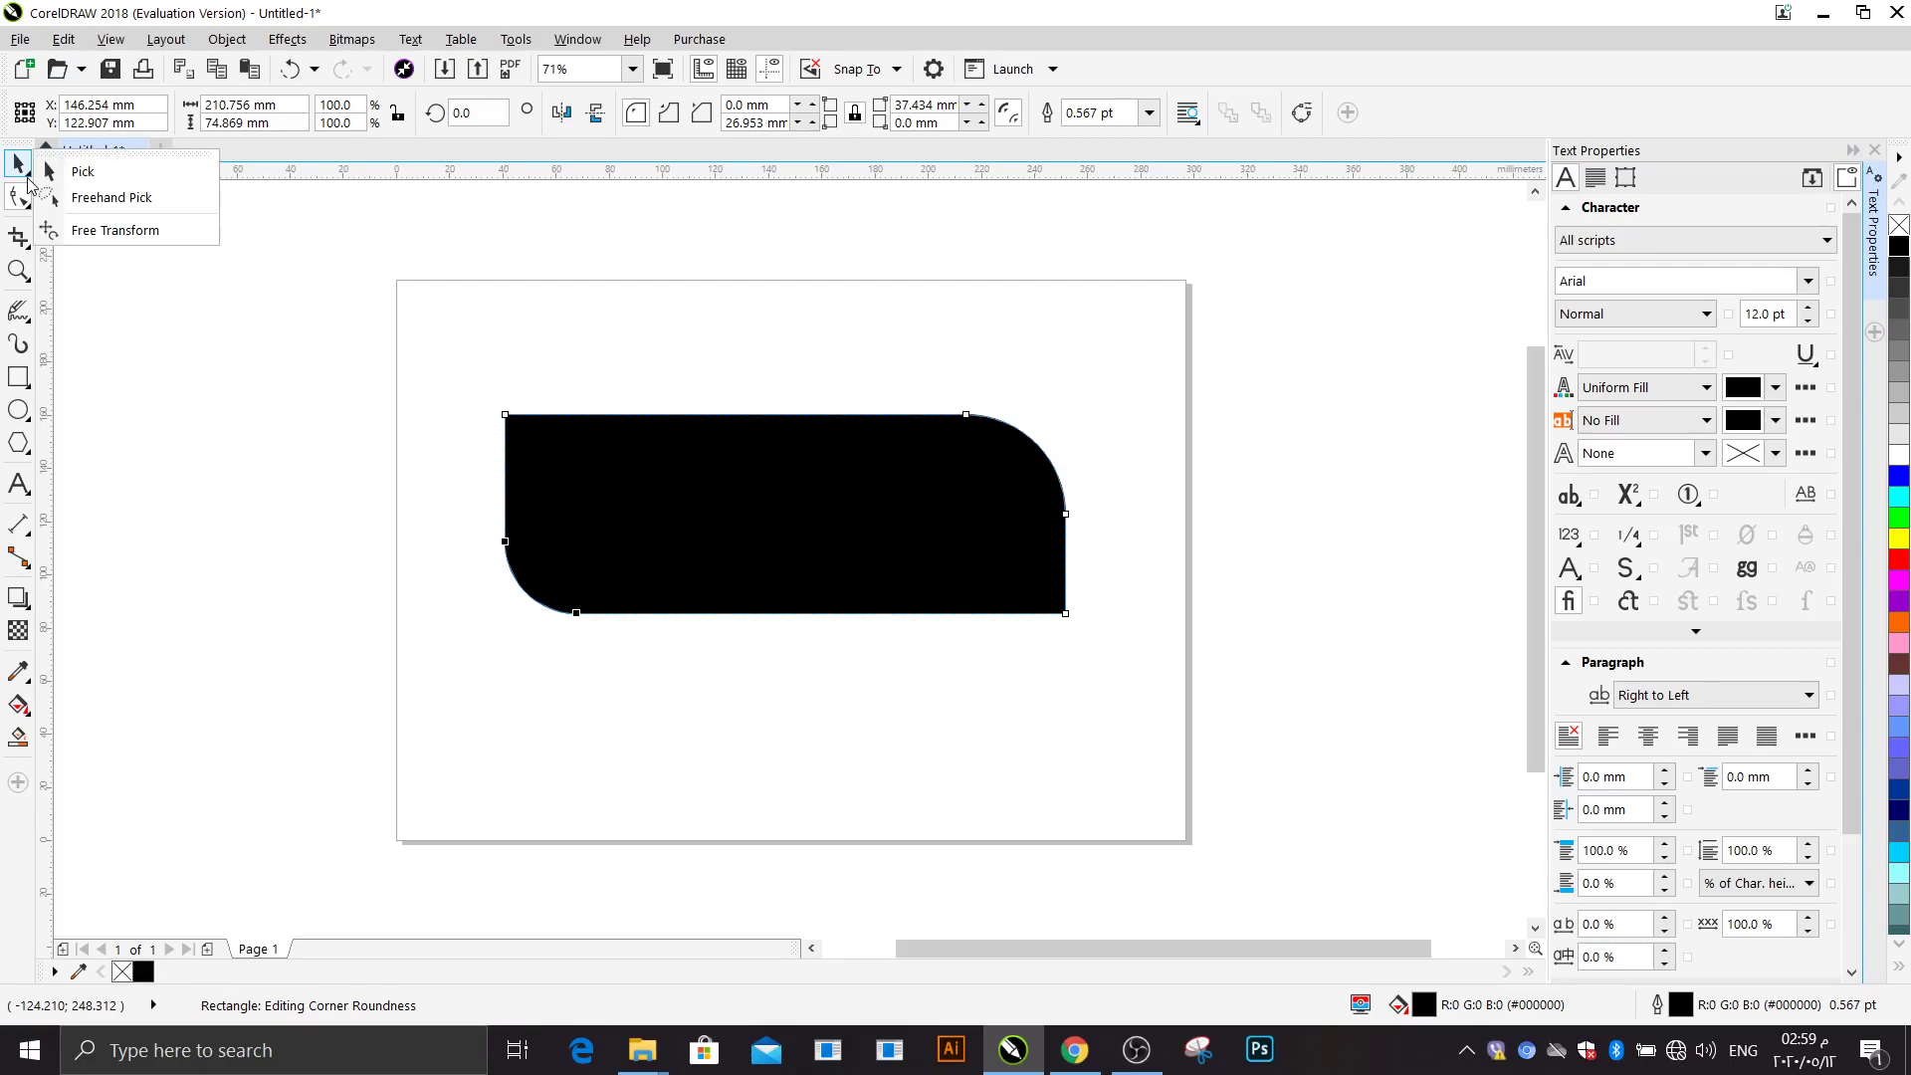
pyautogui.click(21, 162)
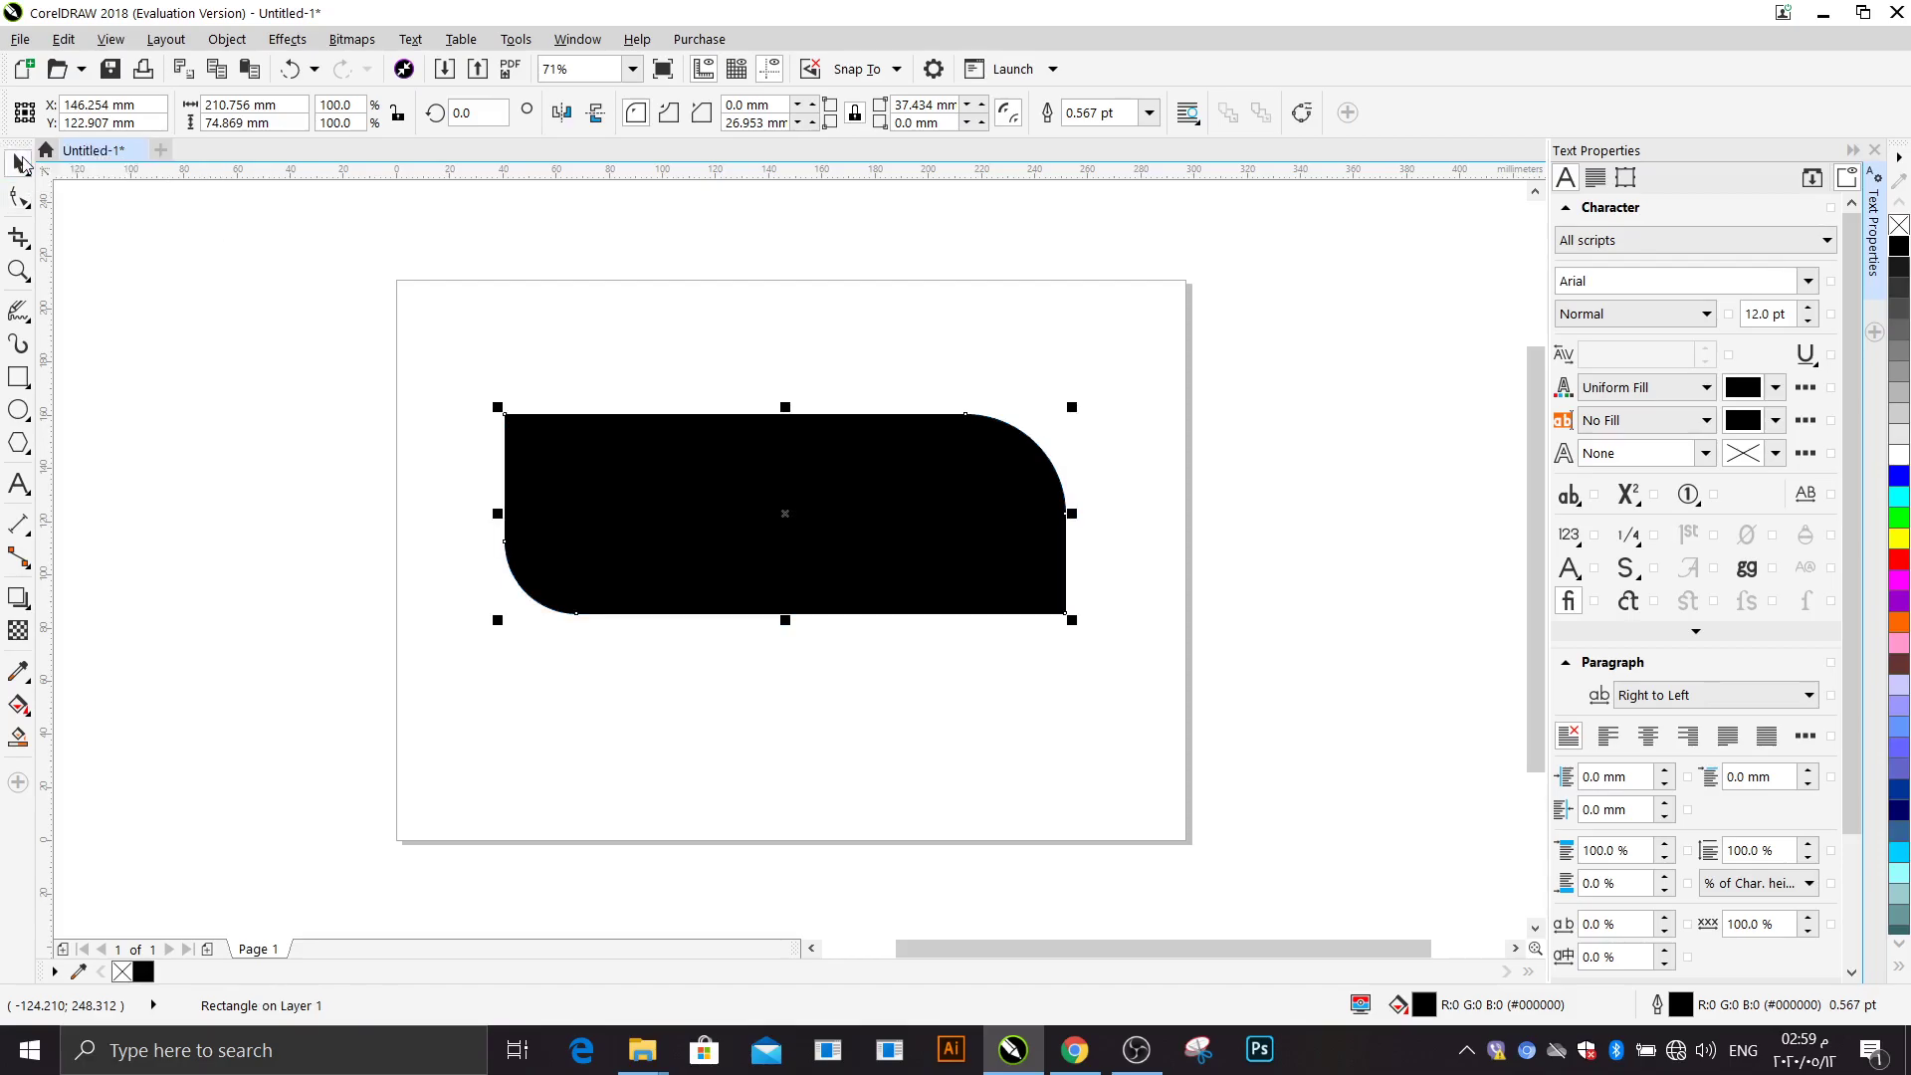
# Step: Crop the black shape to its left part with a crop area about 110 × 114 mm, and undo the crop
pyautogui.click(19, 237)
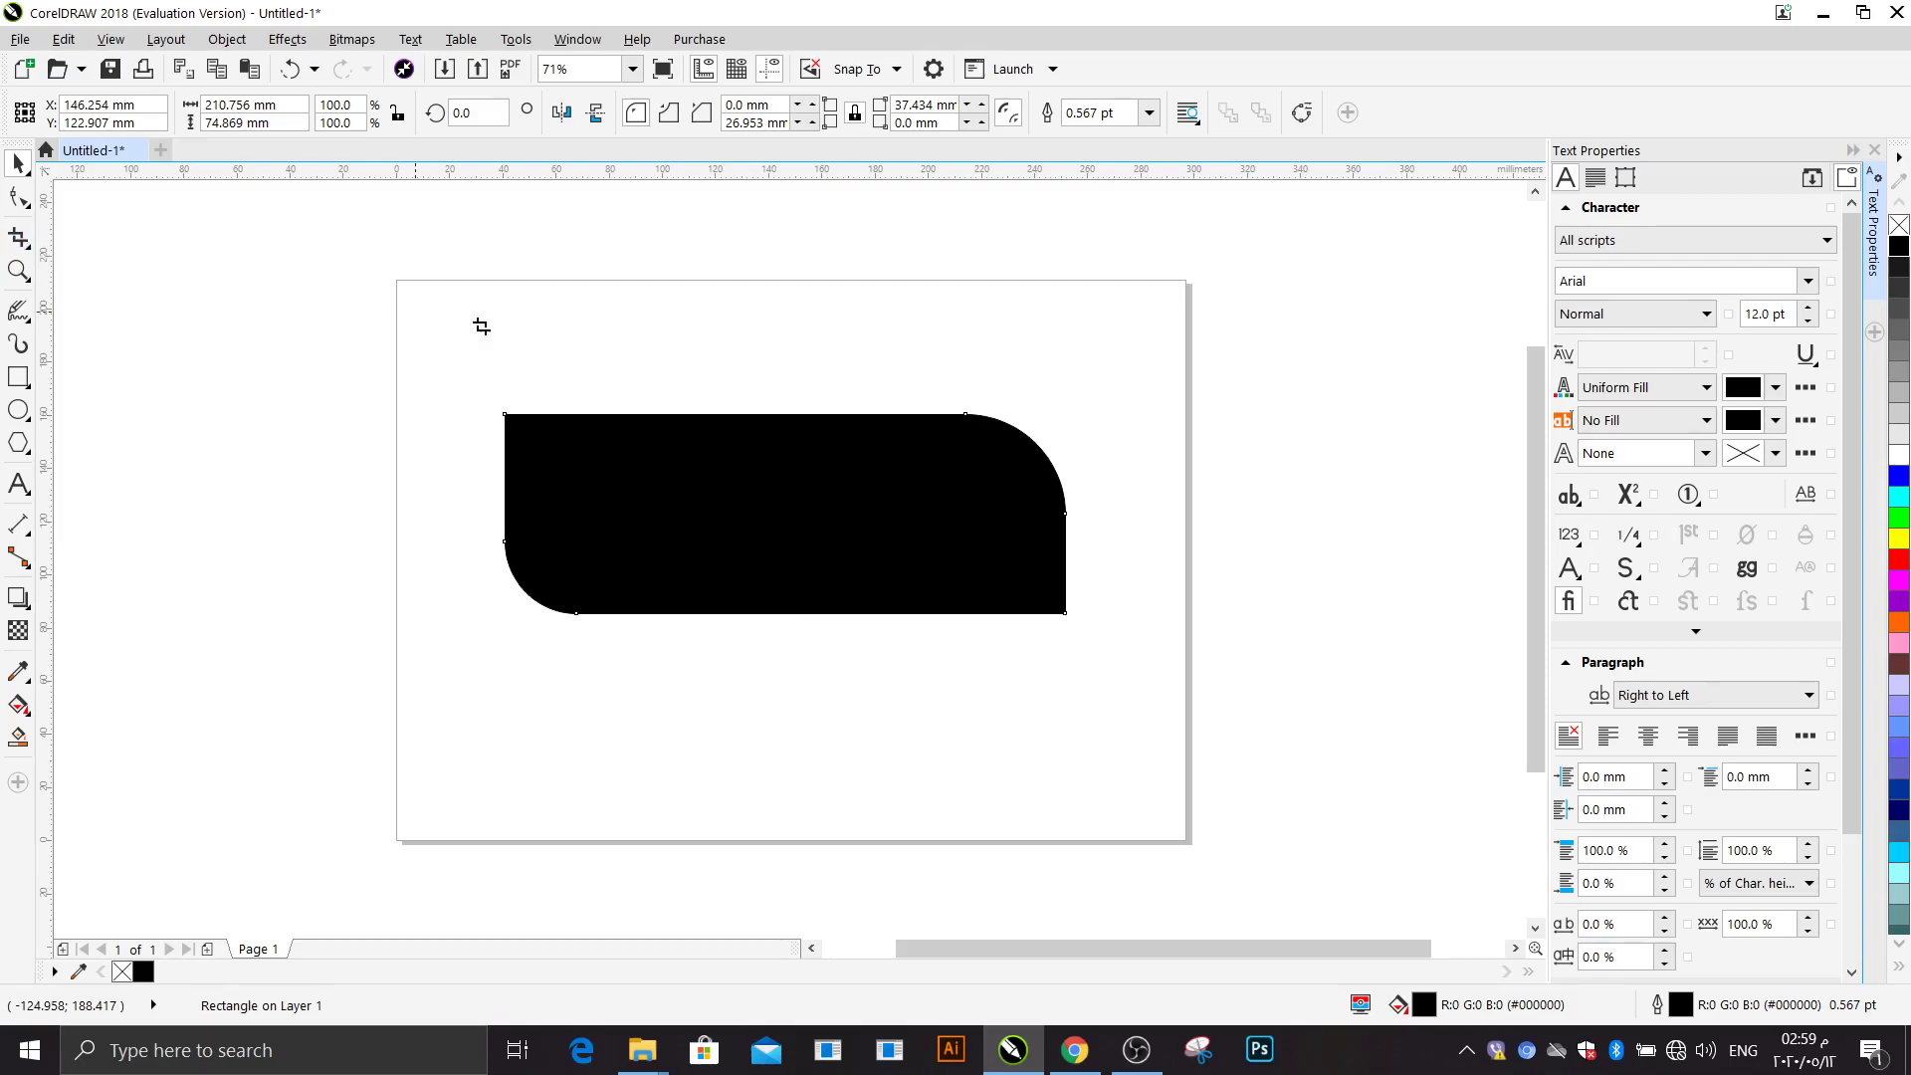
pyautogui.moveTo(726, 360); pyautogui.dragTo(435, 663)
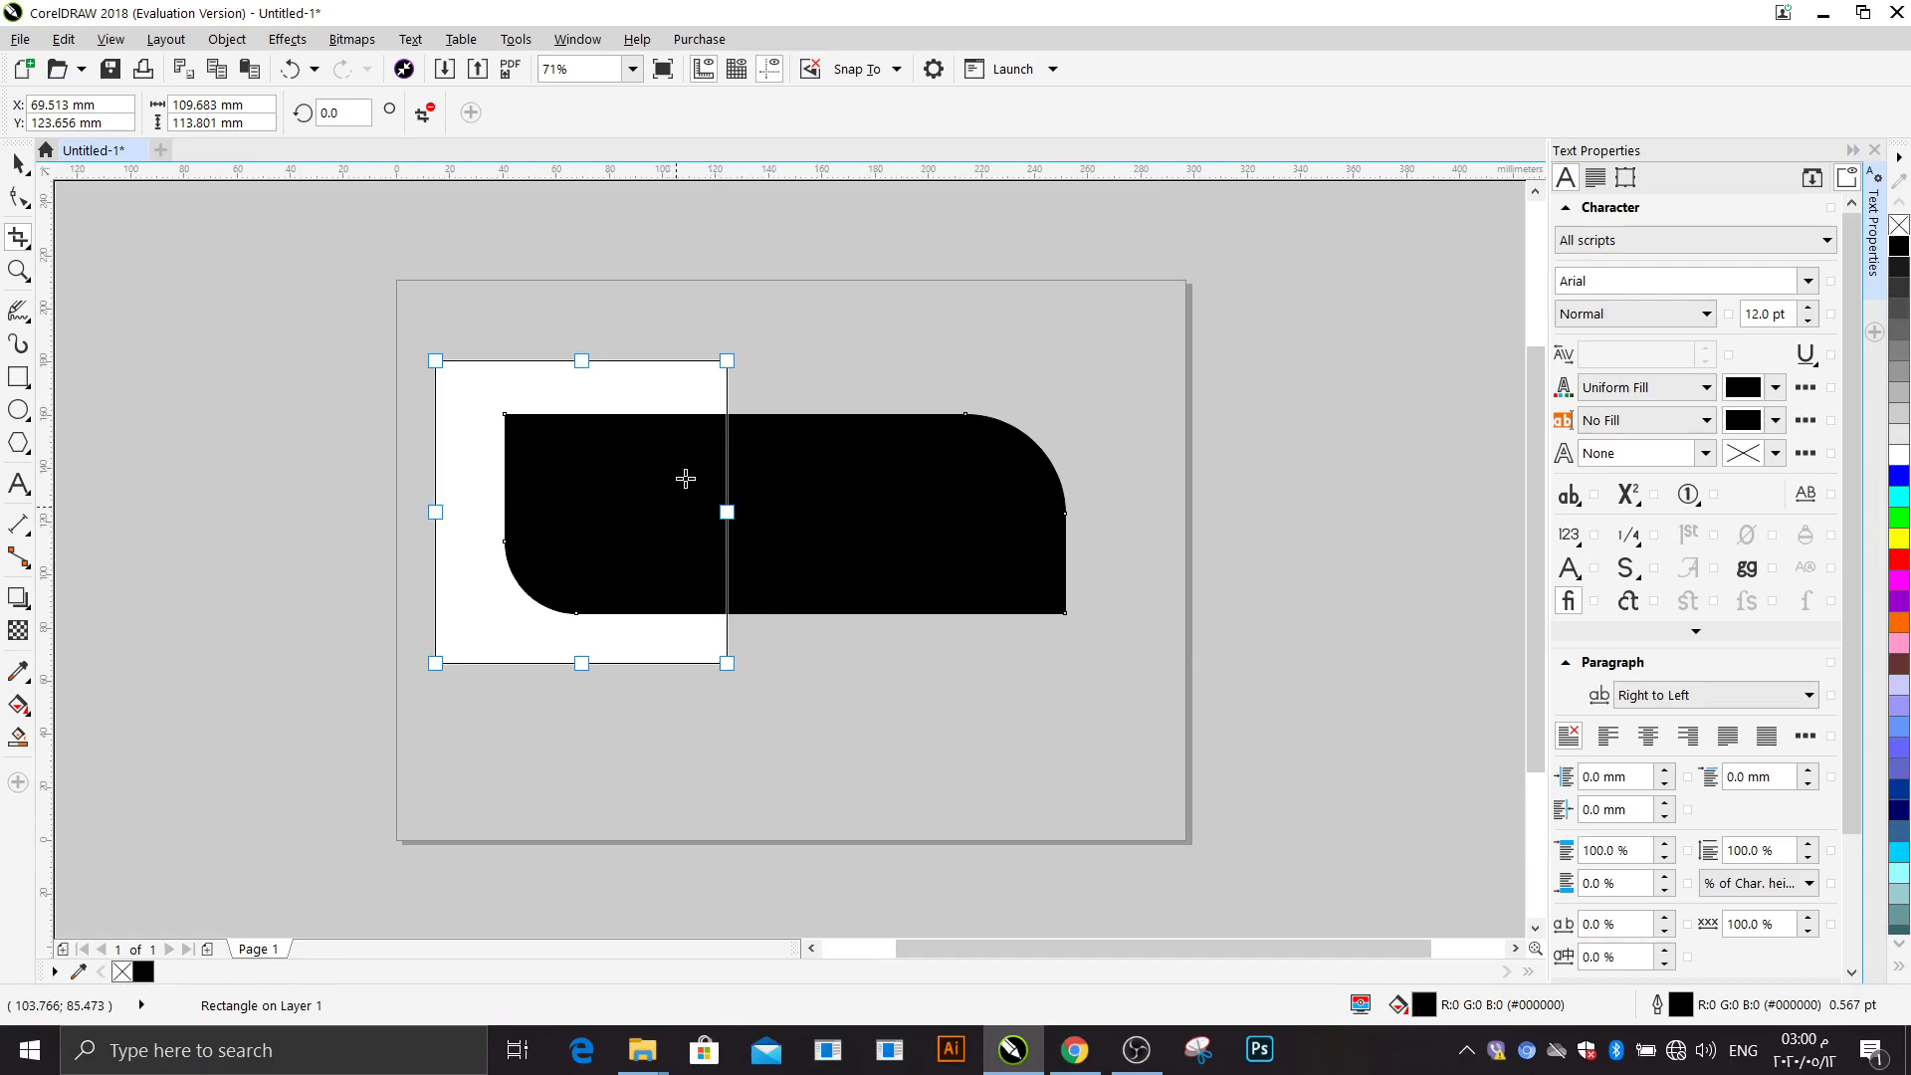
pyautogui.doubleClick(507, 512)
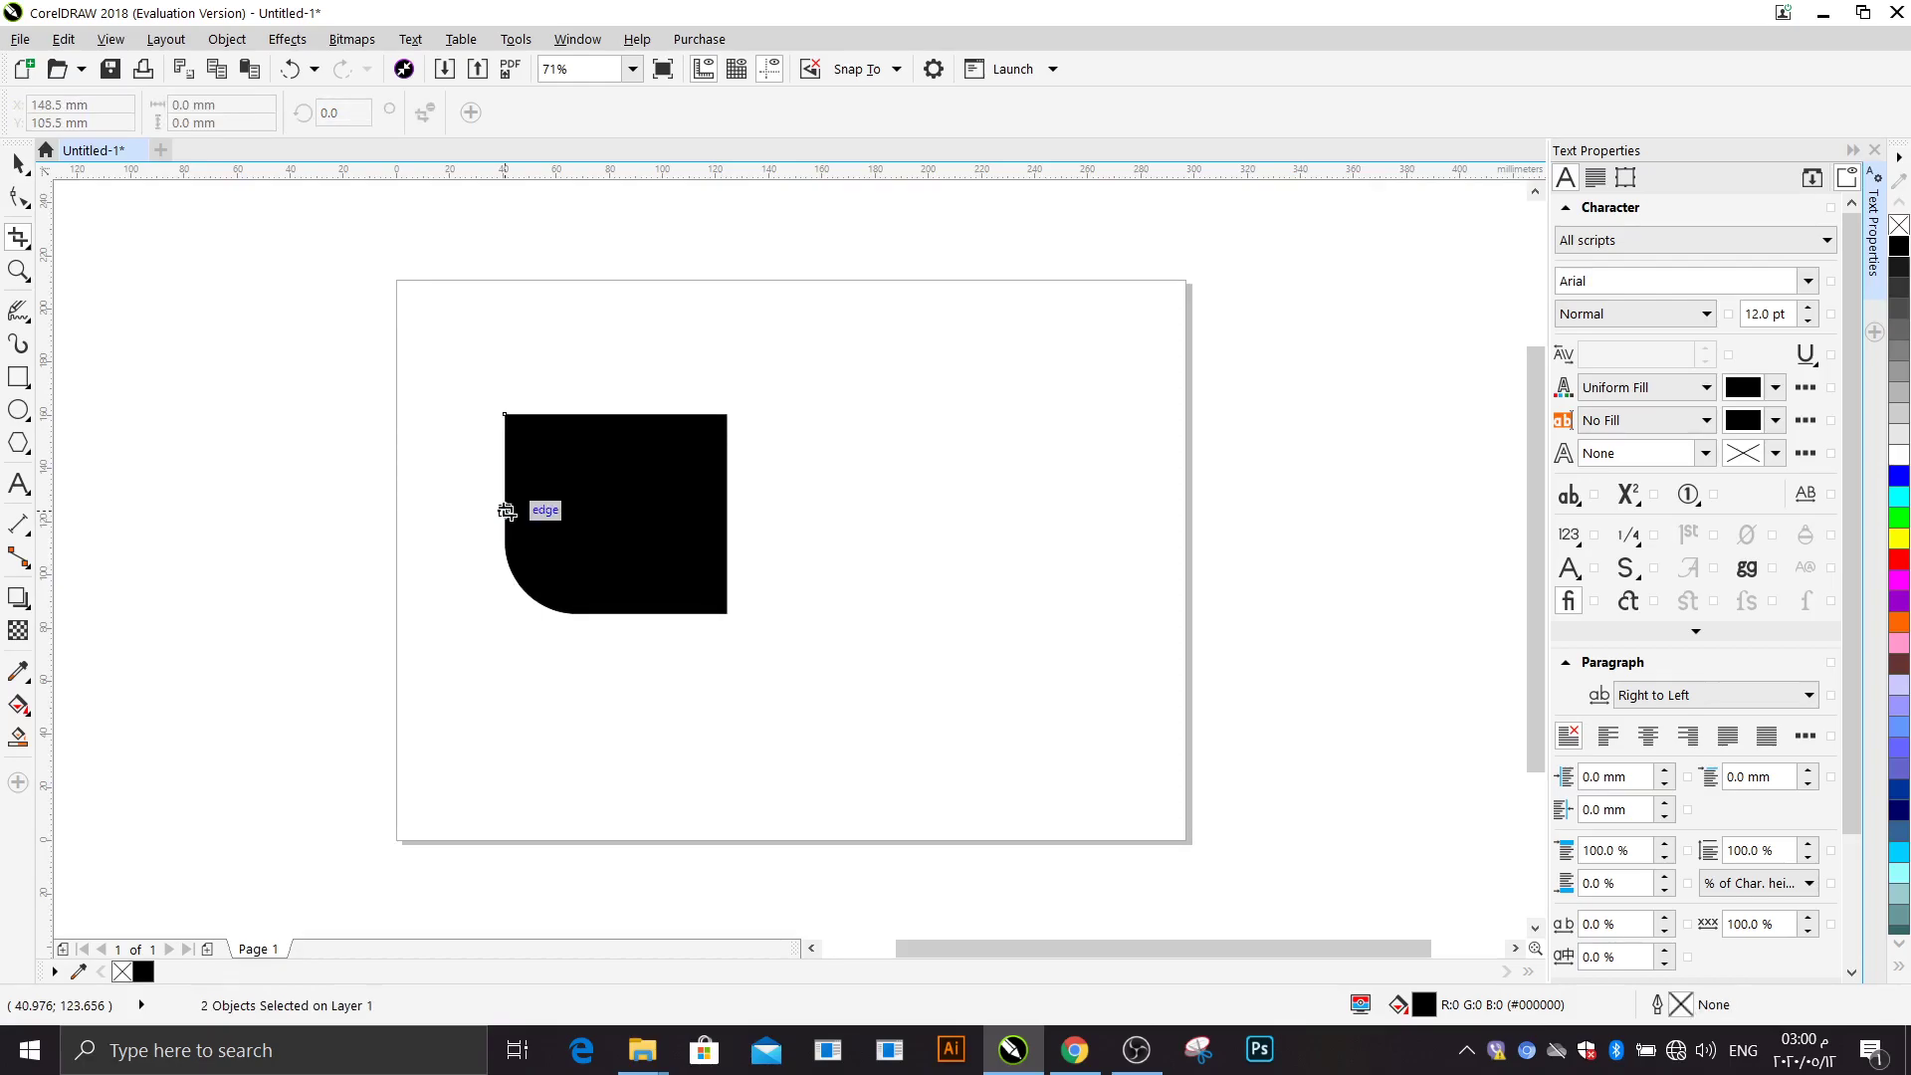
pyautogui.hotkey('ctrl', 'z')
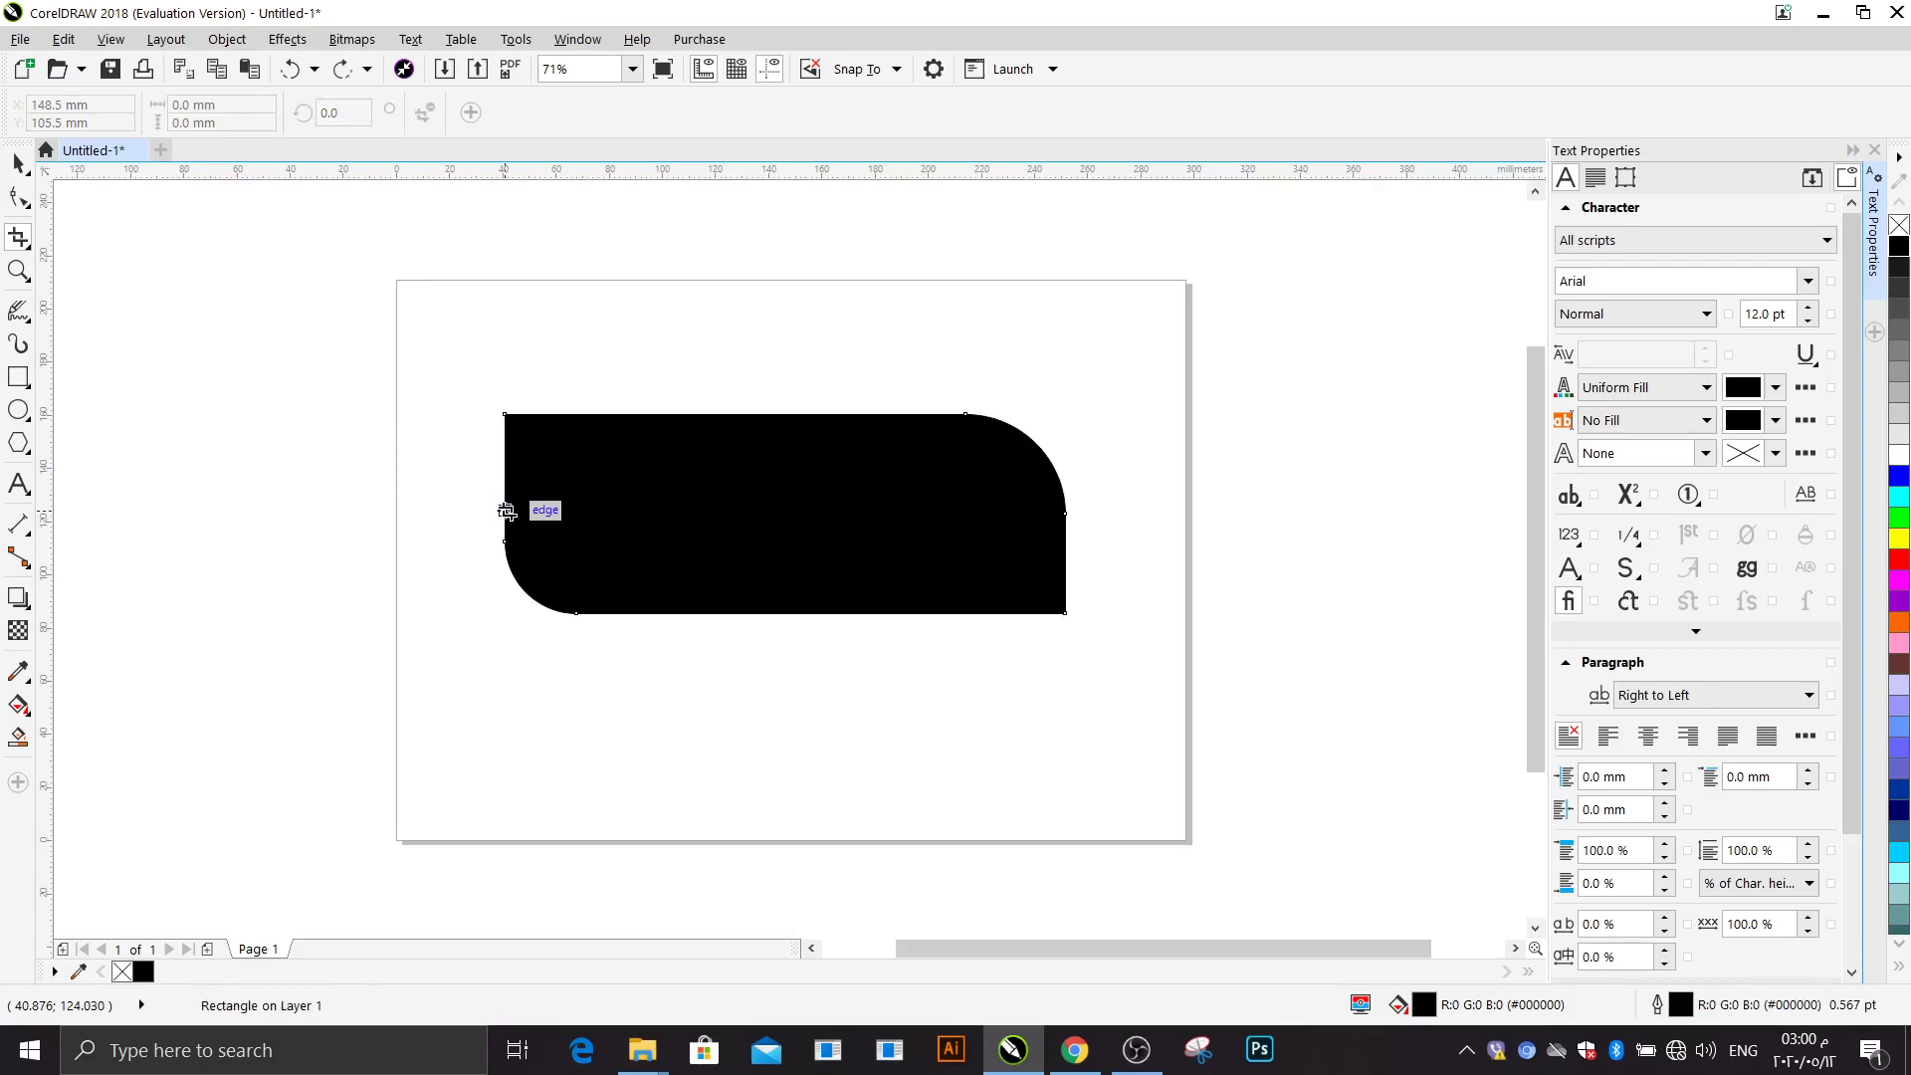
# Step: Inspect the black shape's upper-left area at different magnifications with the Zoom tool
pyautogui.click(18, 269)
pyautogui.click(703, 464)
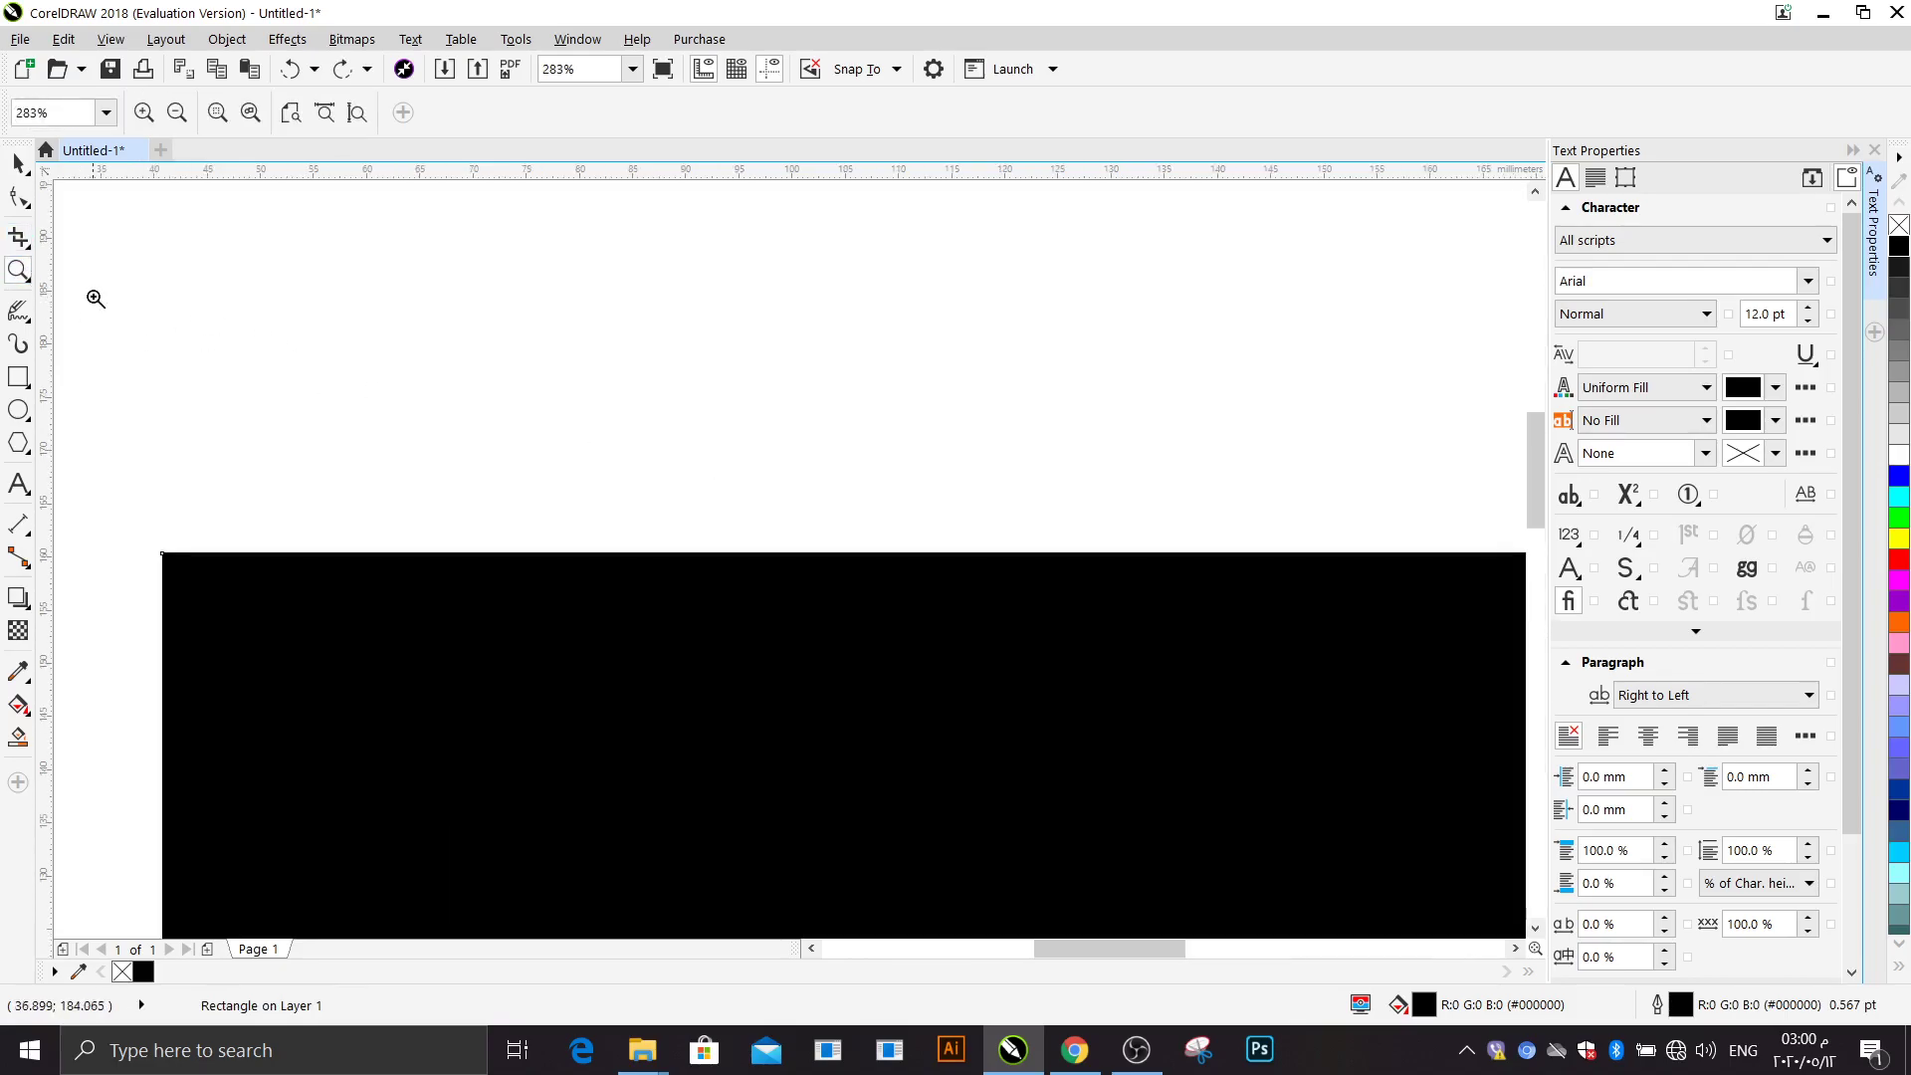
pyautogui.rightClick(20, 271)
pyautogui.press('Escape')
pyautogui.click(171, 117)
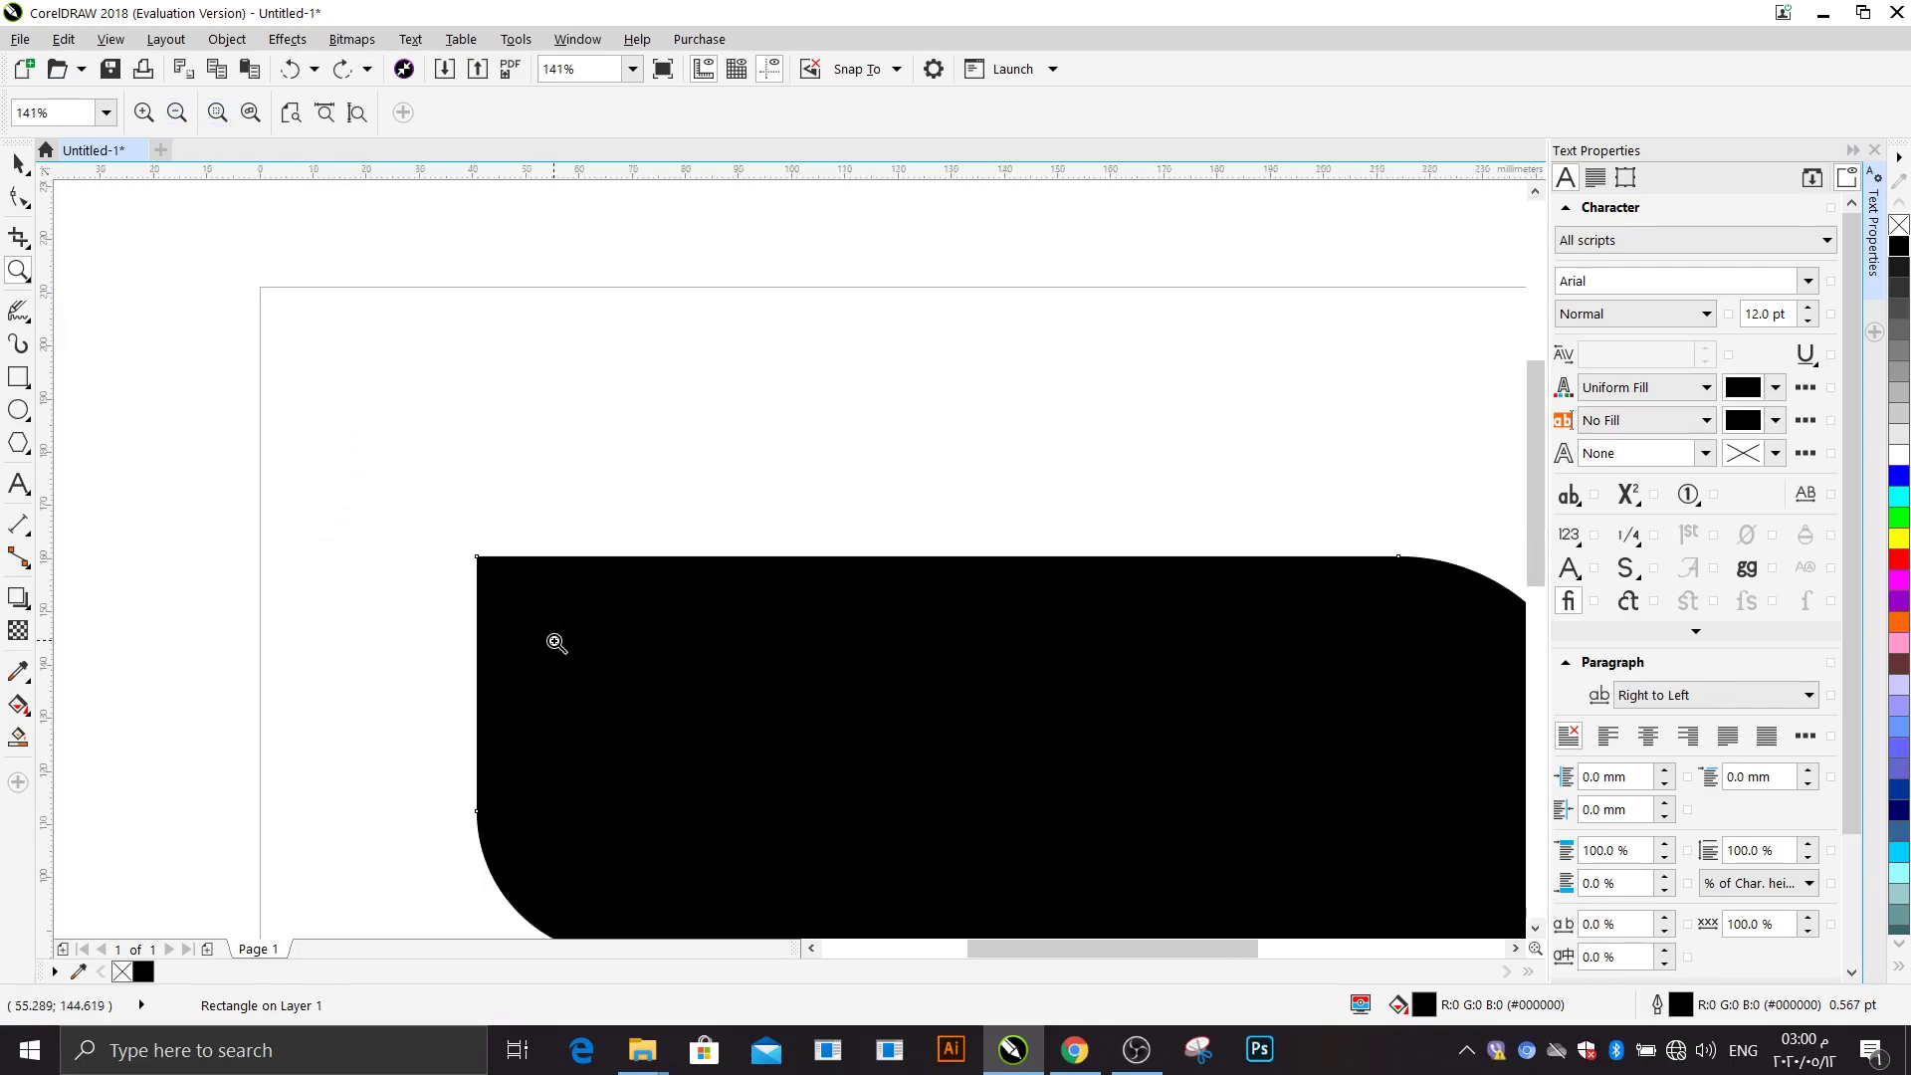
pyautogui.click(555, 641)
pyautogui.click(547, 576)
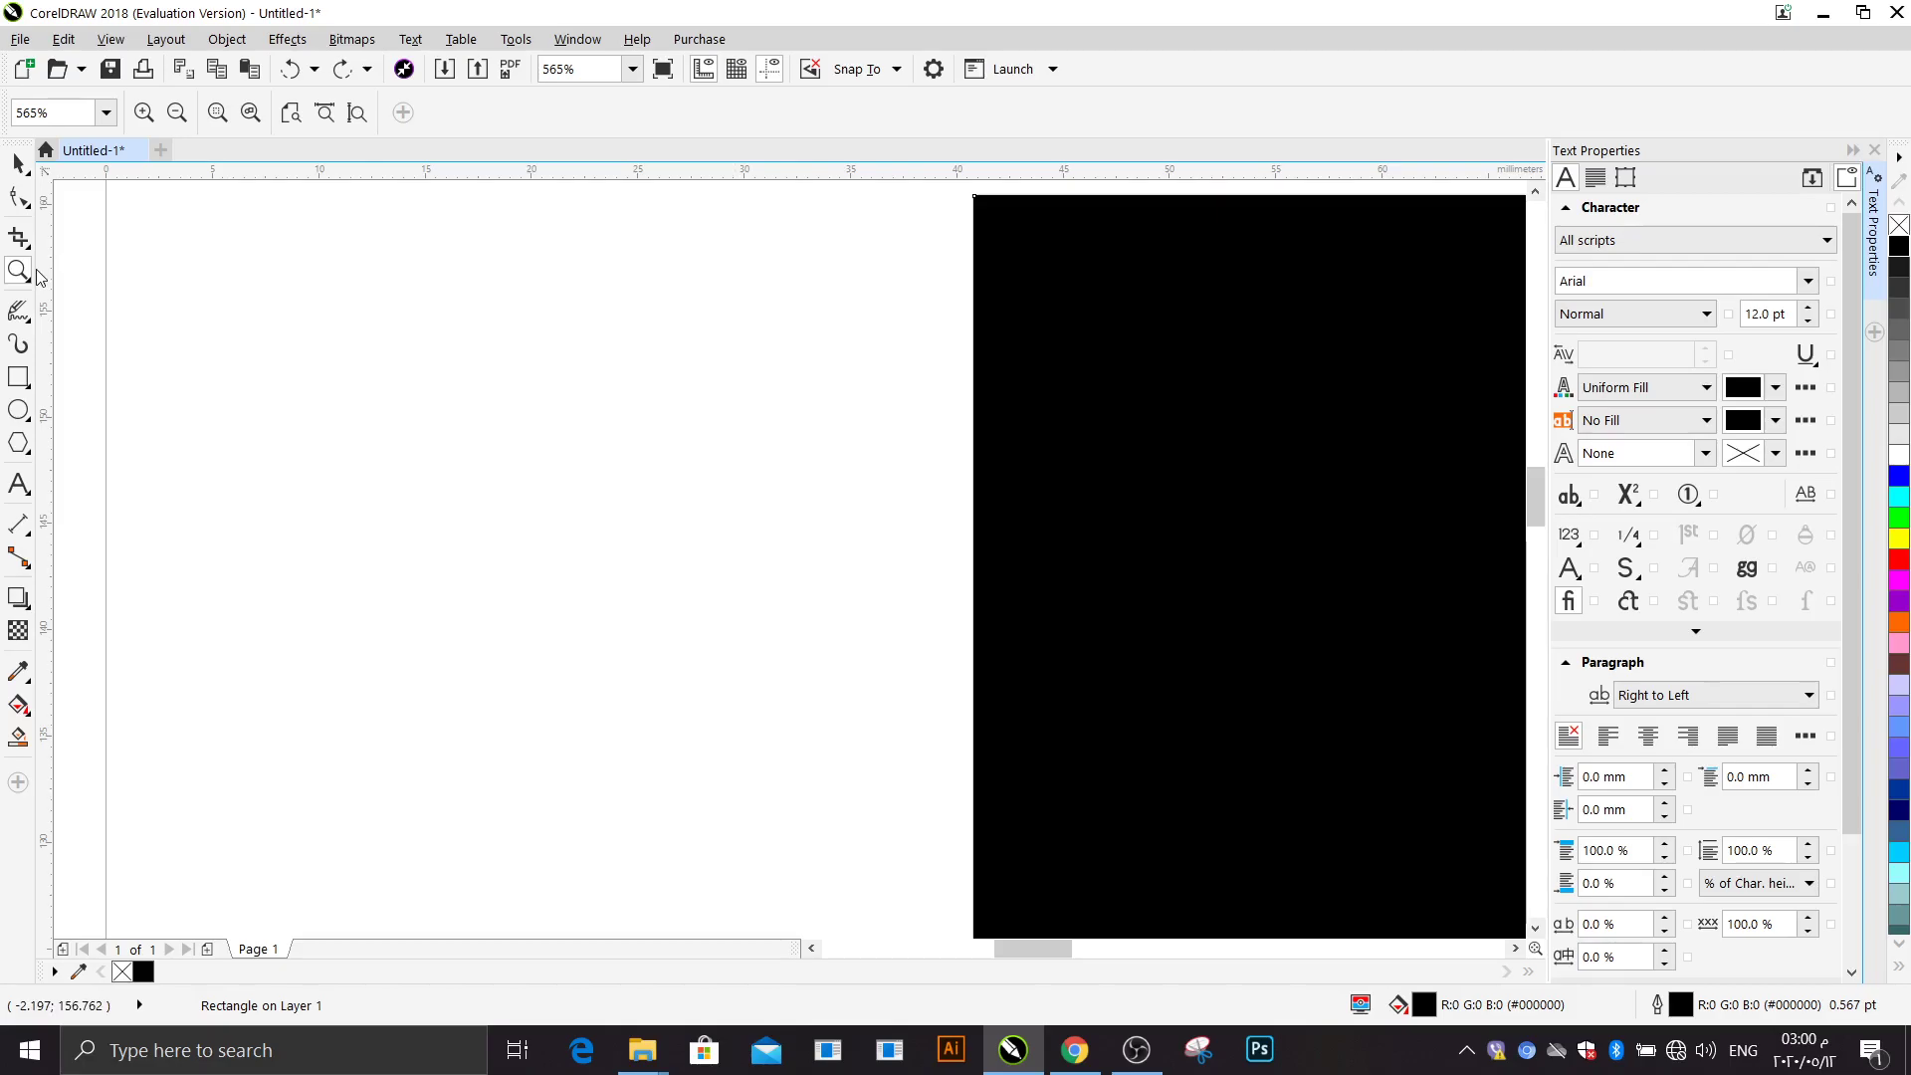
pyautogui.rightClick(23, 319)
pyautogui.click(22, 318)
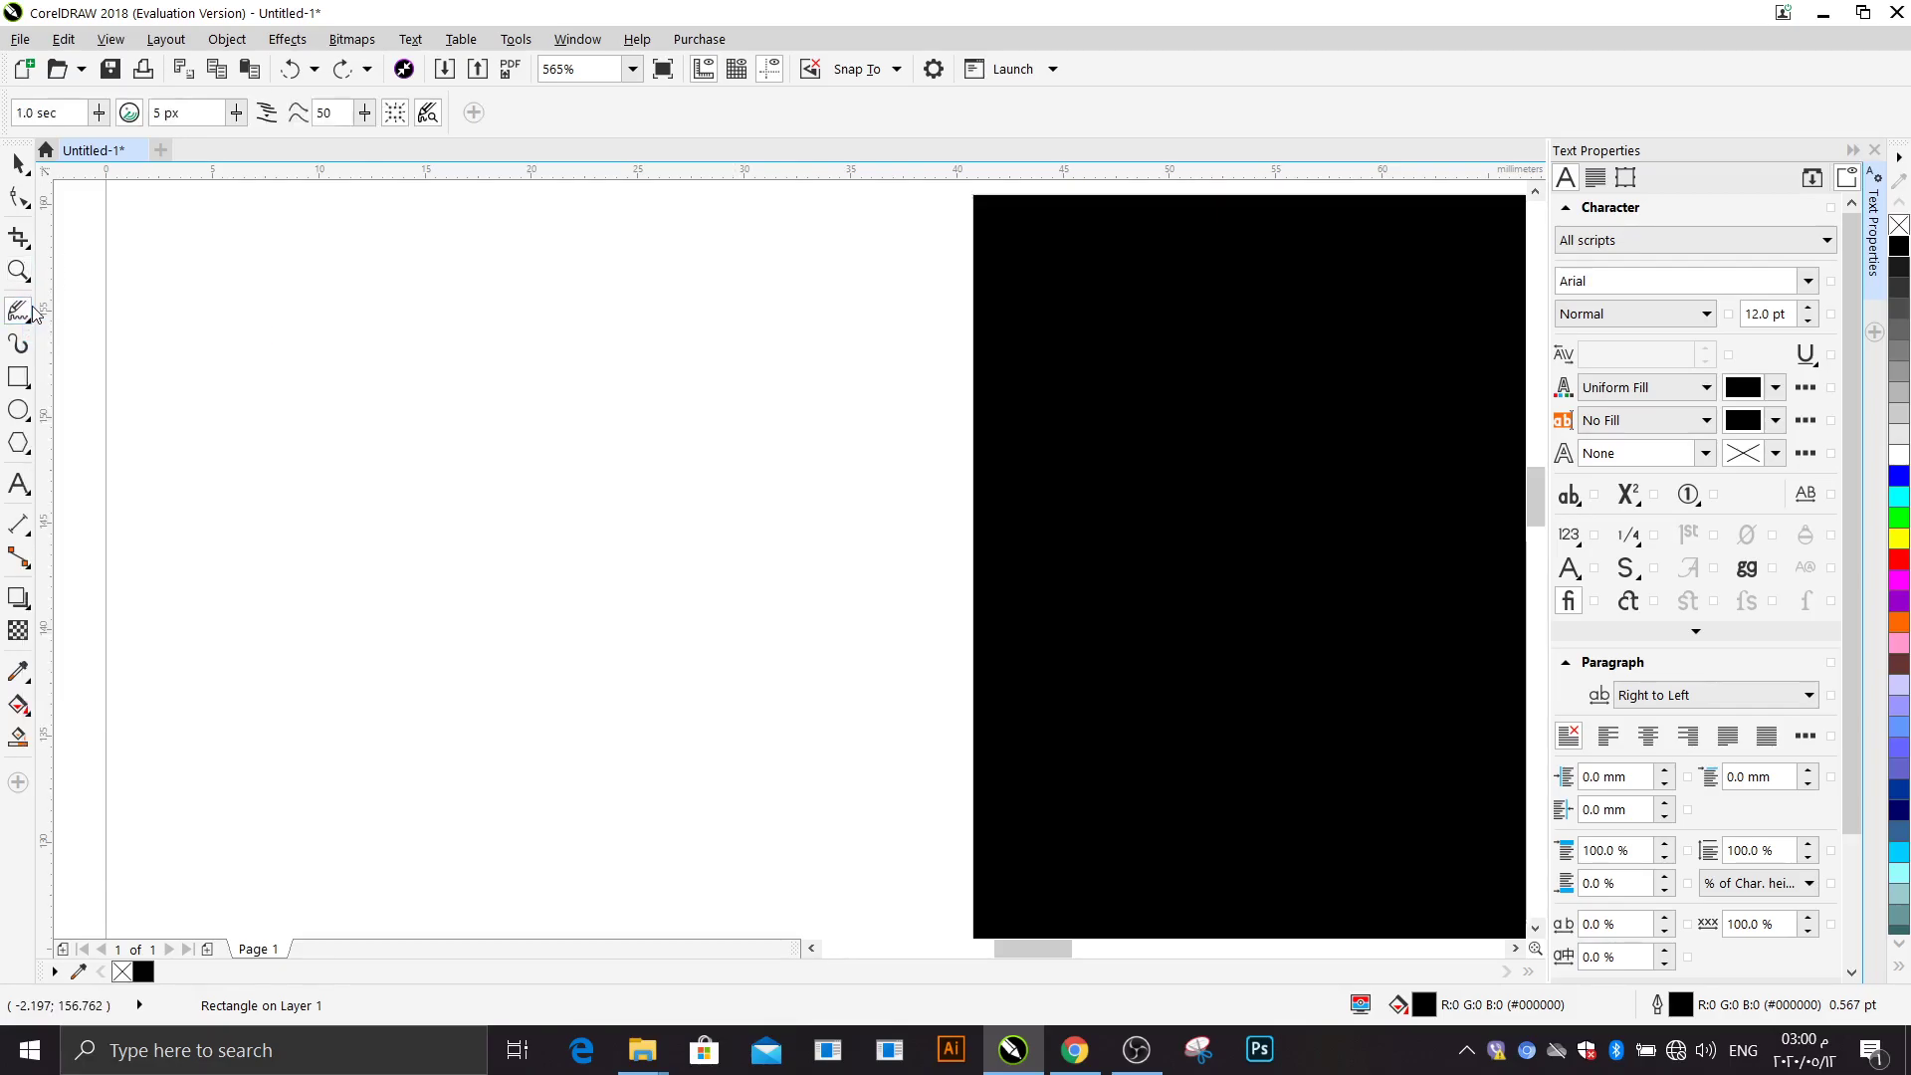
pyautogui.click(31, 324)
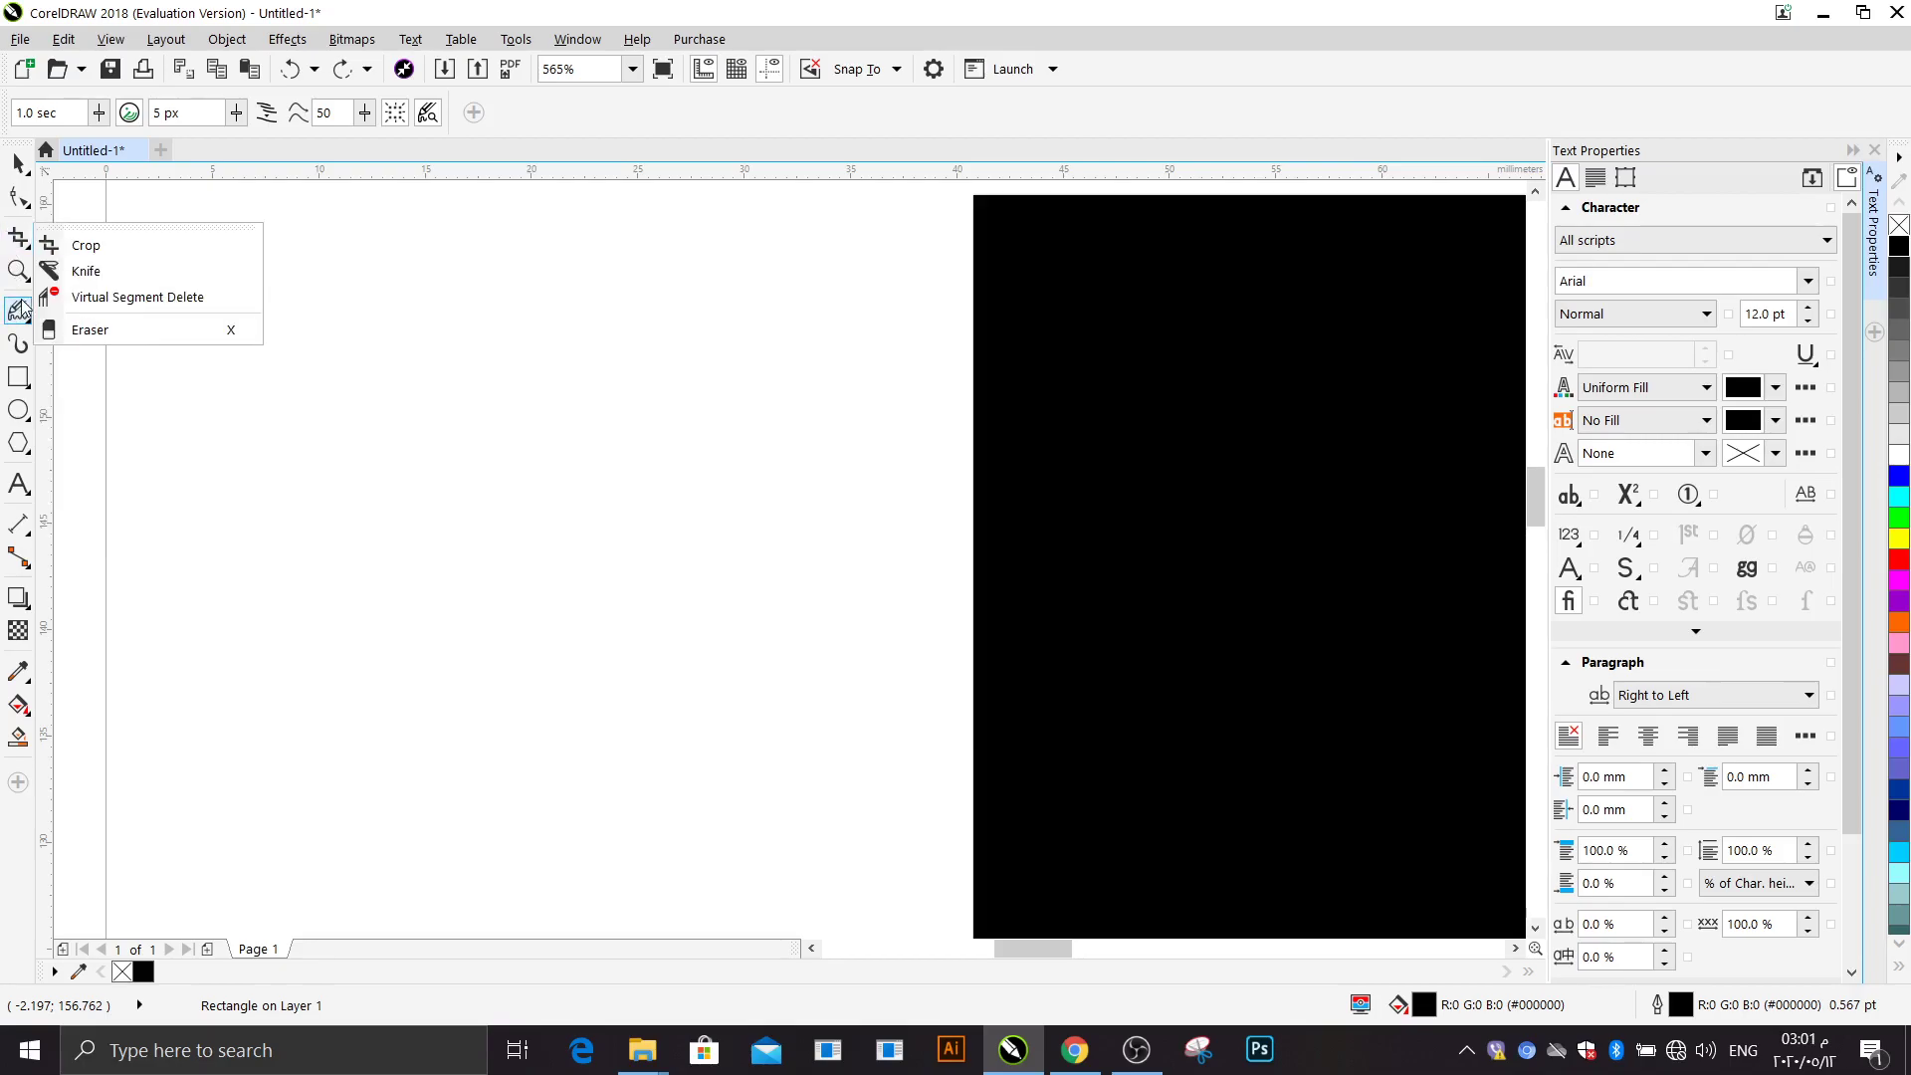
# Step: Draw several straight lines and loose curves with the Freehand tool above and to the left of the black shape
pyautogui.moveTo(18, 239)
pyautogui.scroll(-5, 875, 587)
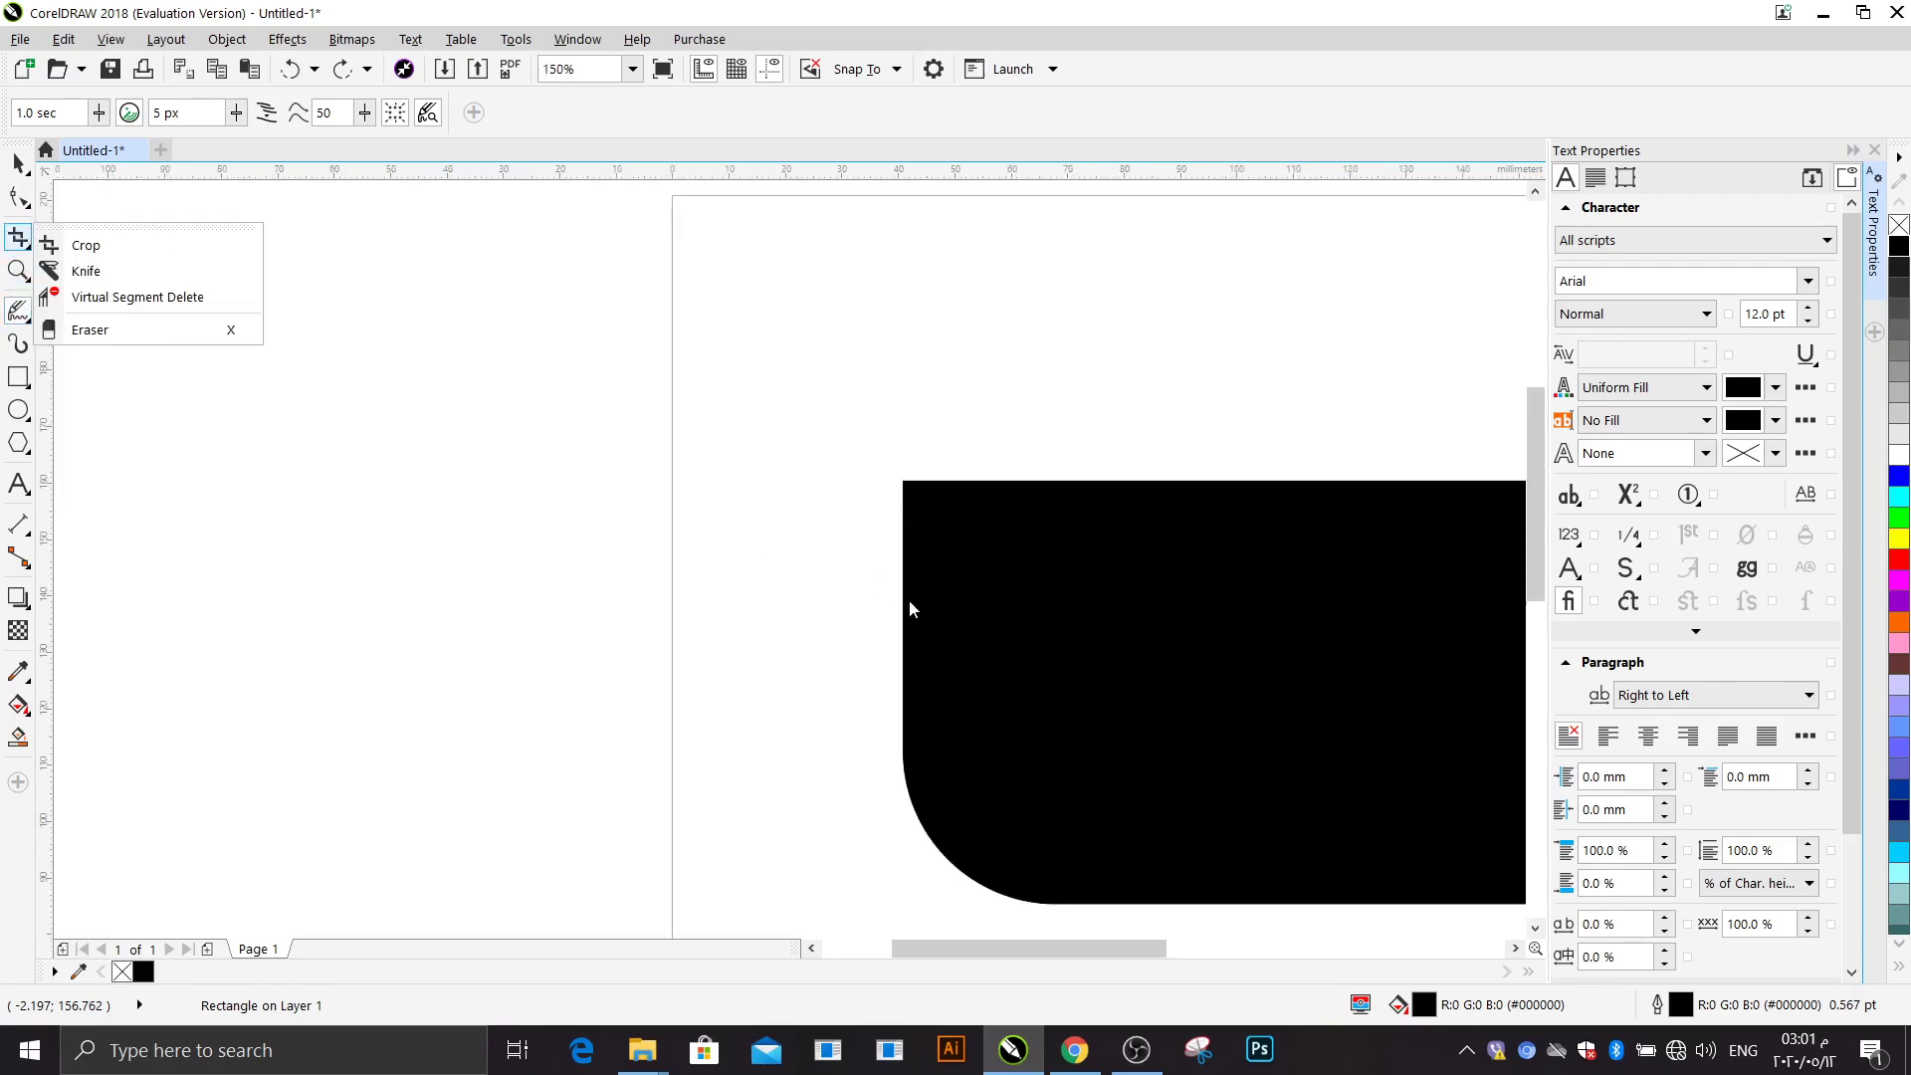
pyautogui.moveTo(18, 311)
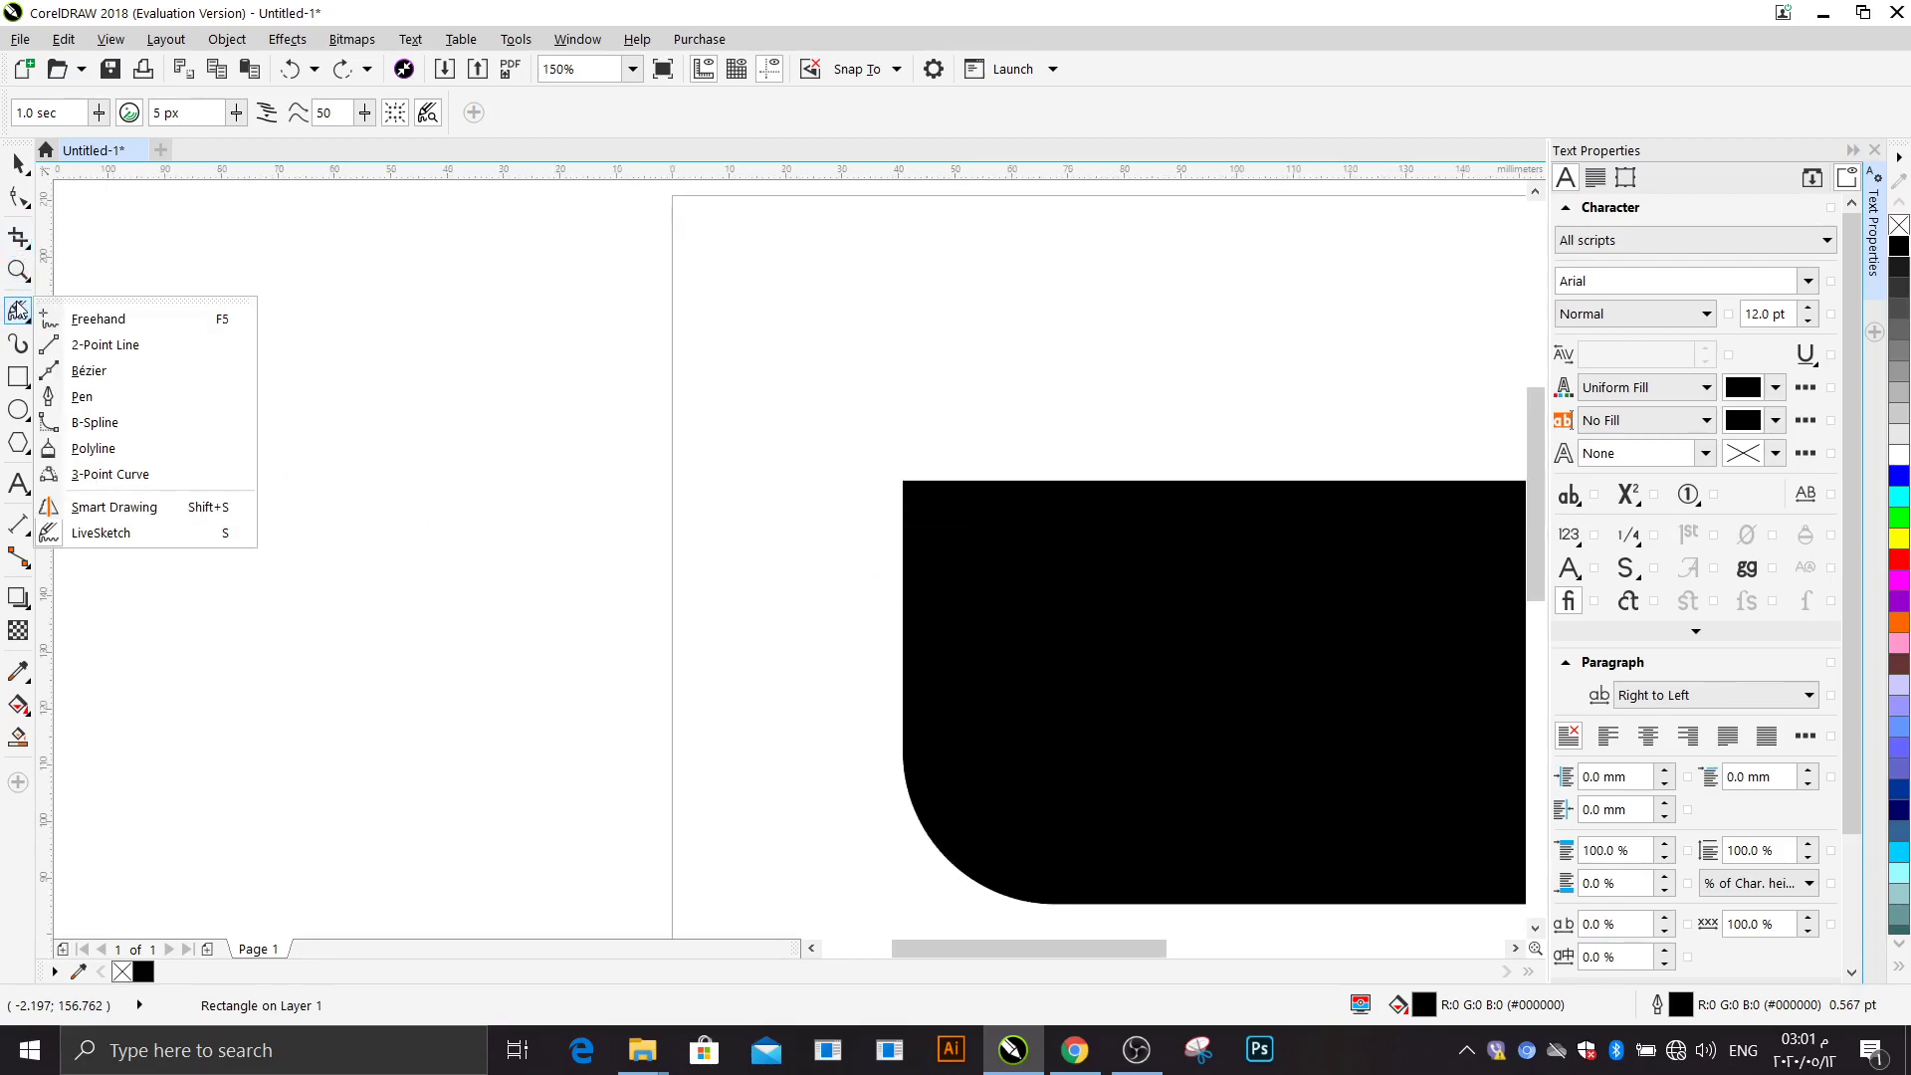
pyautogui.click(82, 318)
pyautogui.moveTo(749, 367); pyautogui.dragTo(781, 365)
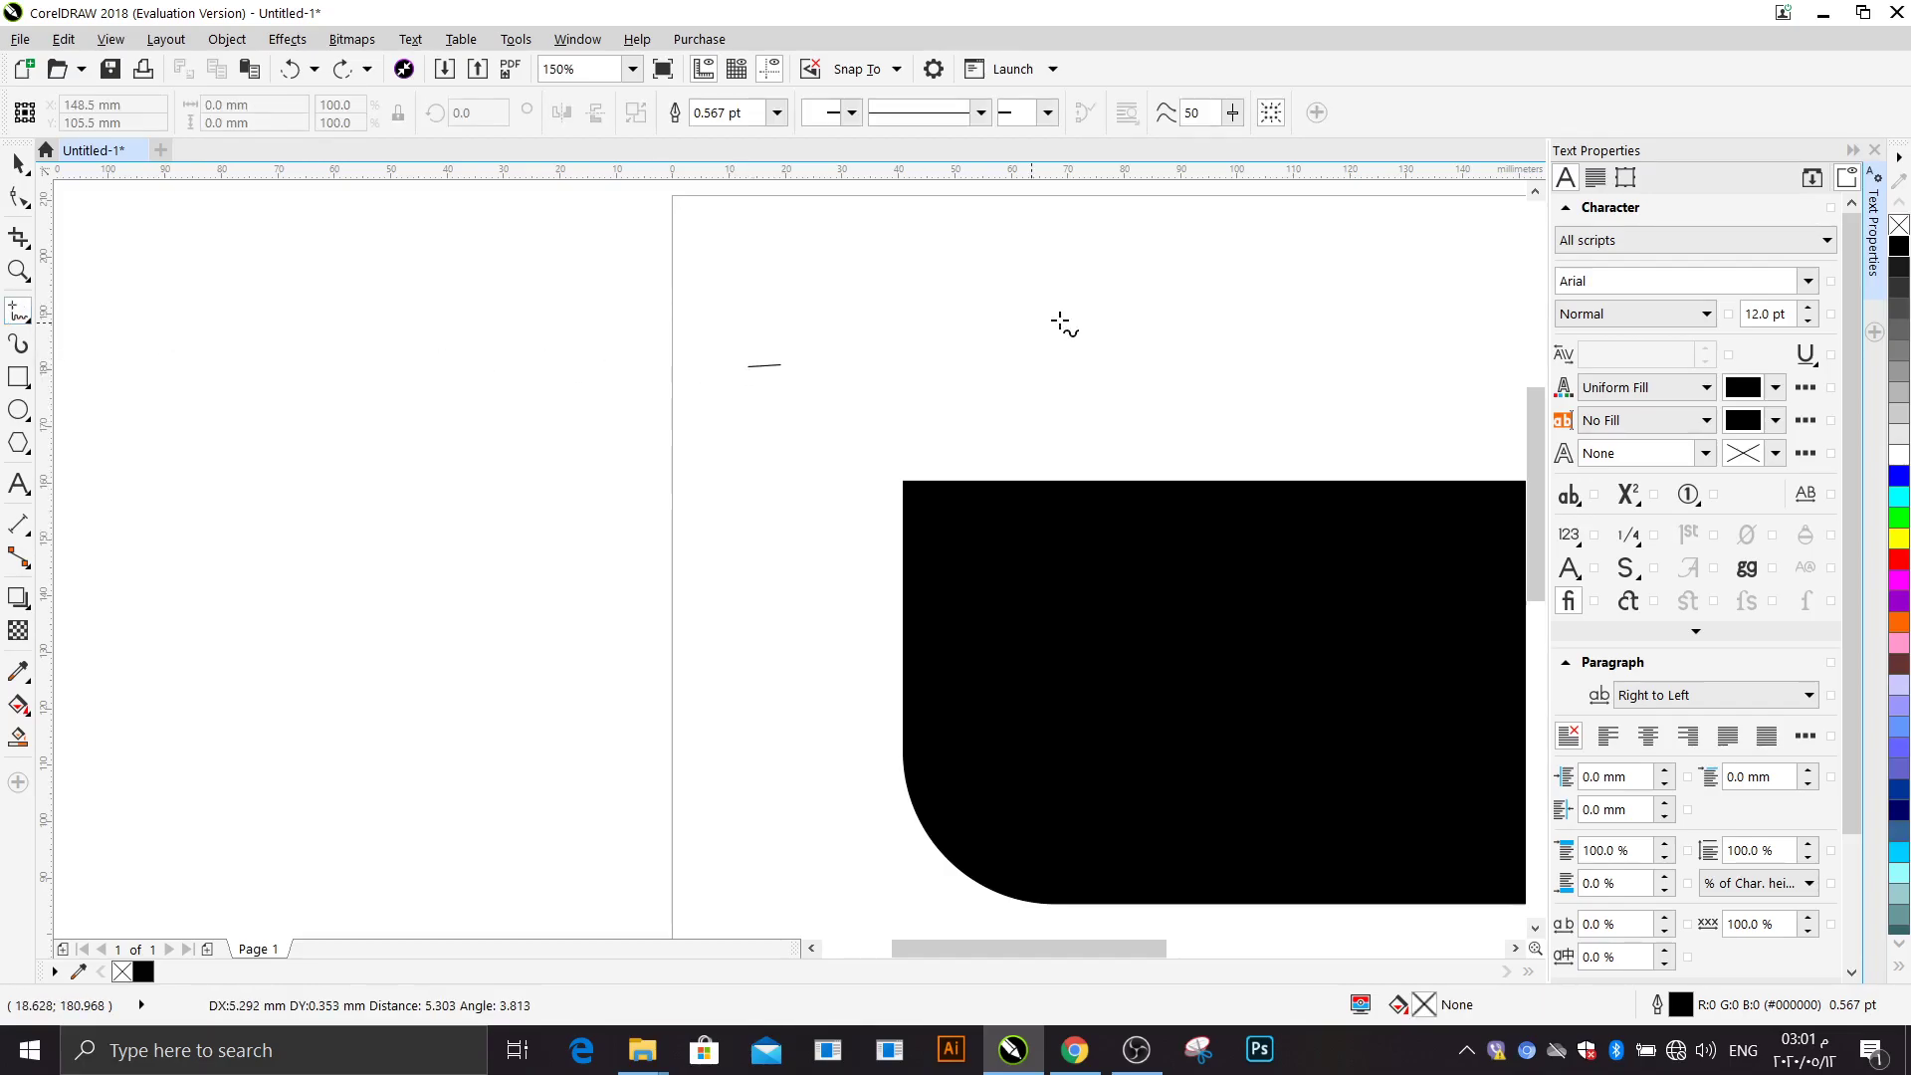
pyautogui.moveTo(1124, 401); pyautogui.dragTo(1028, 455)
pyautogui.moveTo(846, 576); pyautogui.dragTo(840, 396)
pyautogui.click(1028, 324)
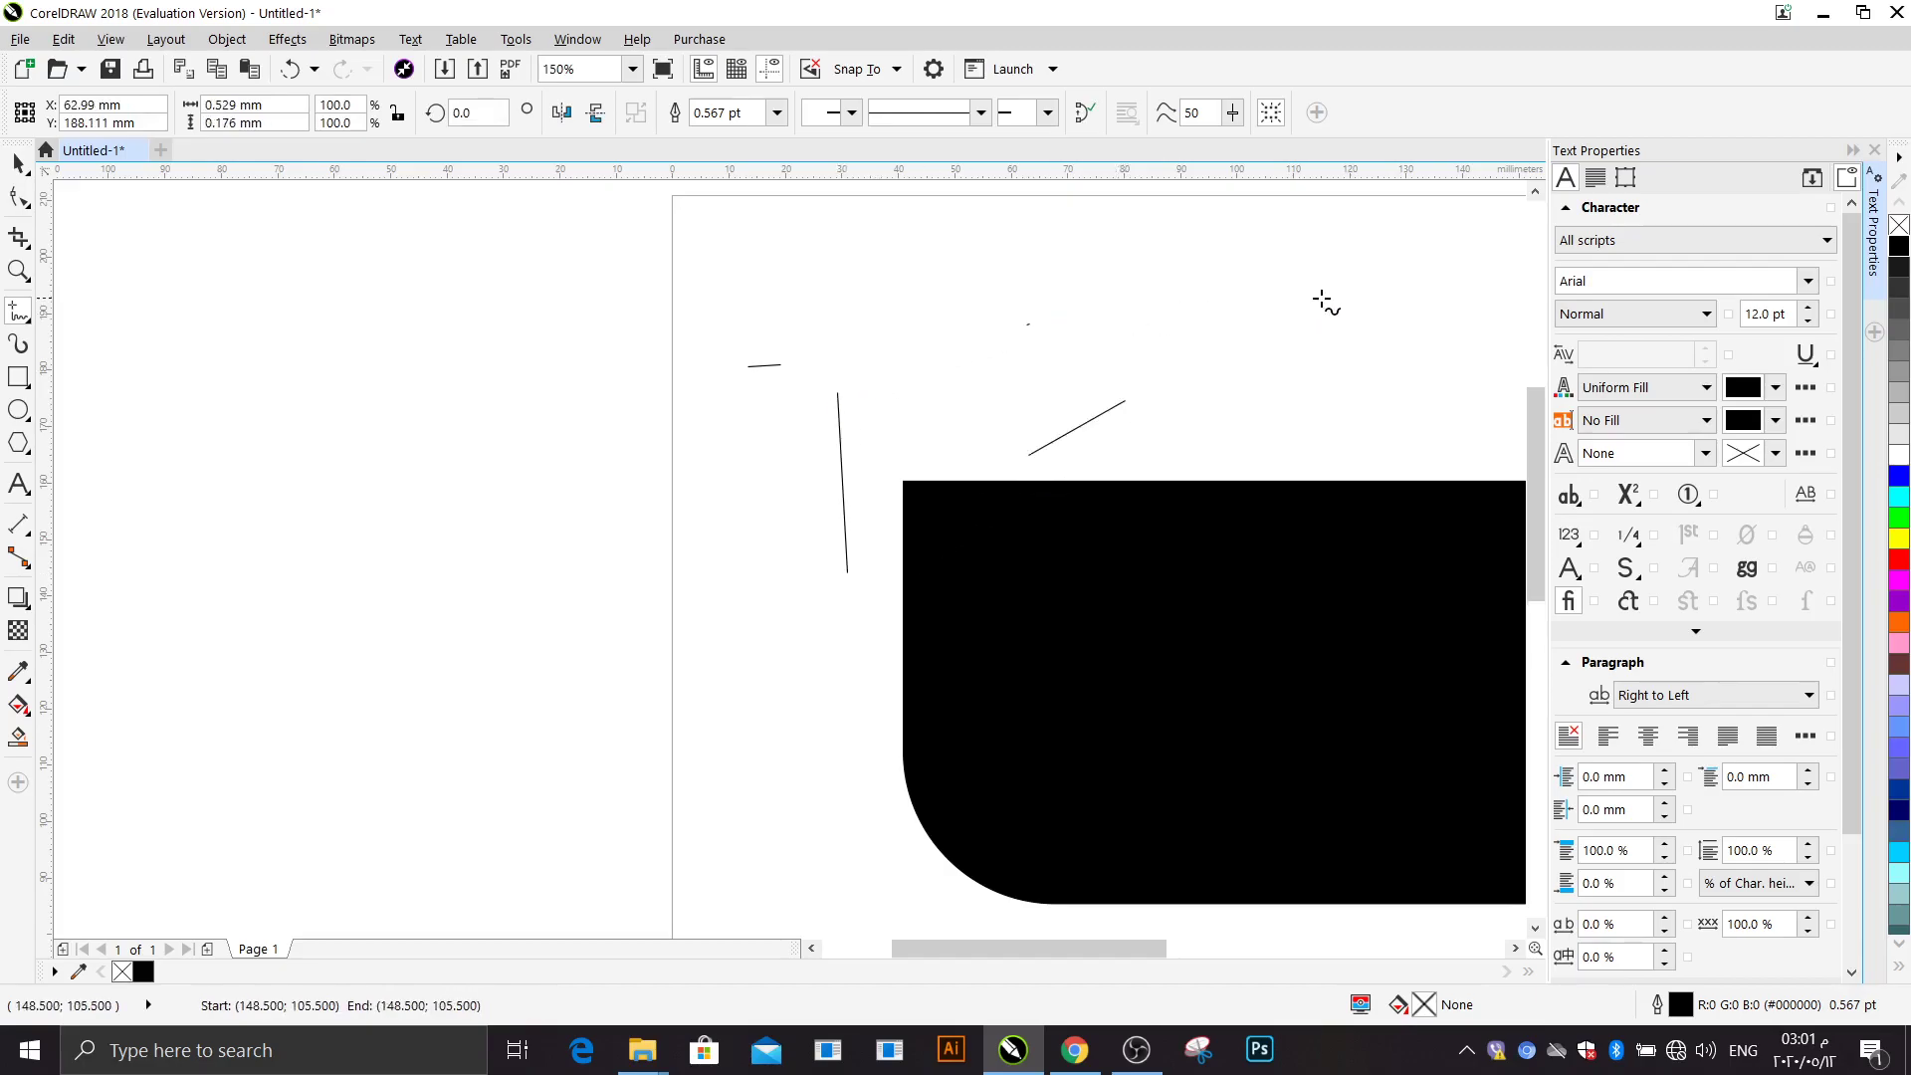
pyautogui.click(1325, 298)
pyautogui.click(1307, 371)
pyautogui.click(1161, 337)
pyautogui.click(854, 337)
pyautogui.moveTo(866, 255)
pyautogui.mouseDown()
pyautogui.moveTo(601, 520)
pyautogui.moveTo(644, 570)
pyautogui.moveTo(797, 514)
pyautogui.moveTo(677, 698)
pyautogui.moveTo(568, 686)
pyautogui.moveTo(408, 749)
pyautogui.moveTo(348, 395)
pyautogui.moveTo(518, 446)
pyautogui.moveTo(469, 550)
pyautogui.moveTo(546, 515)
pyautogui.moveTo(631, 548)
pyautogui.mouseUp()
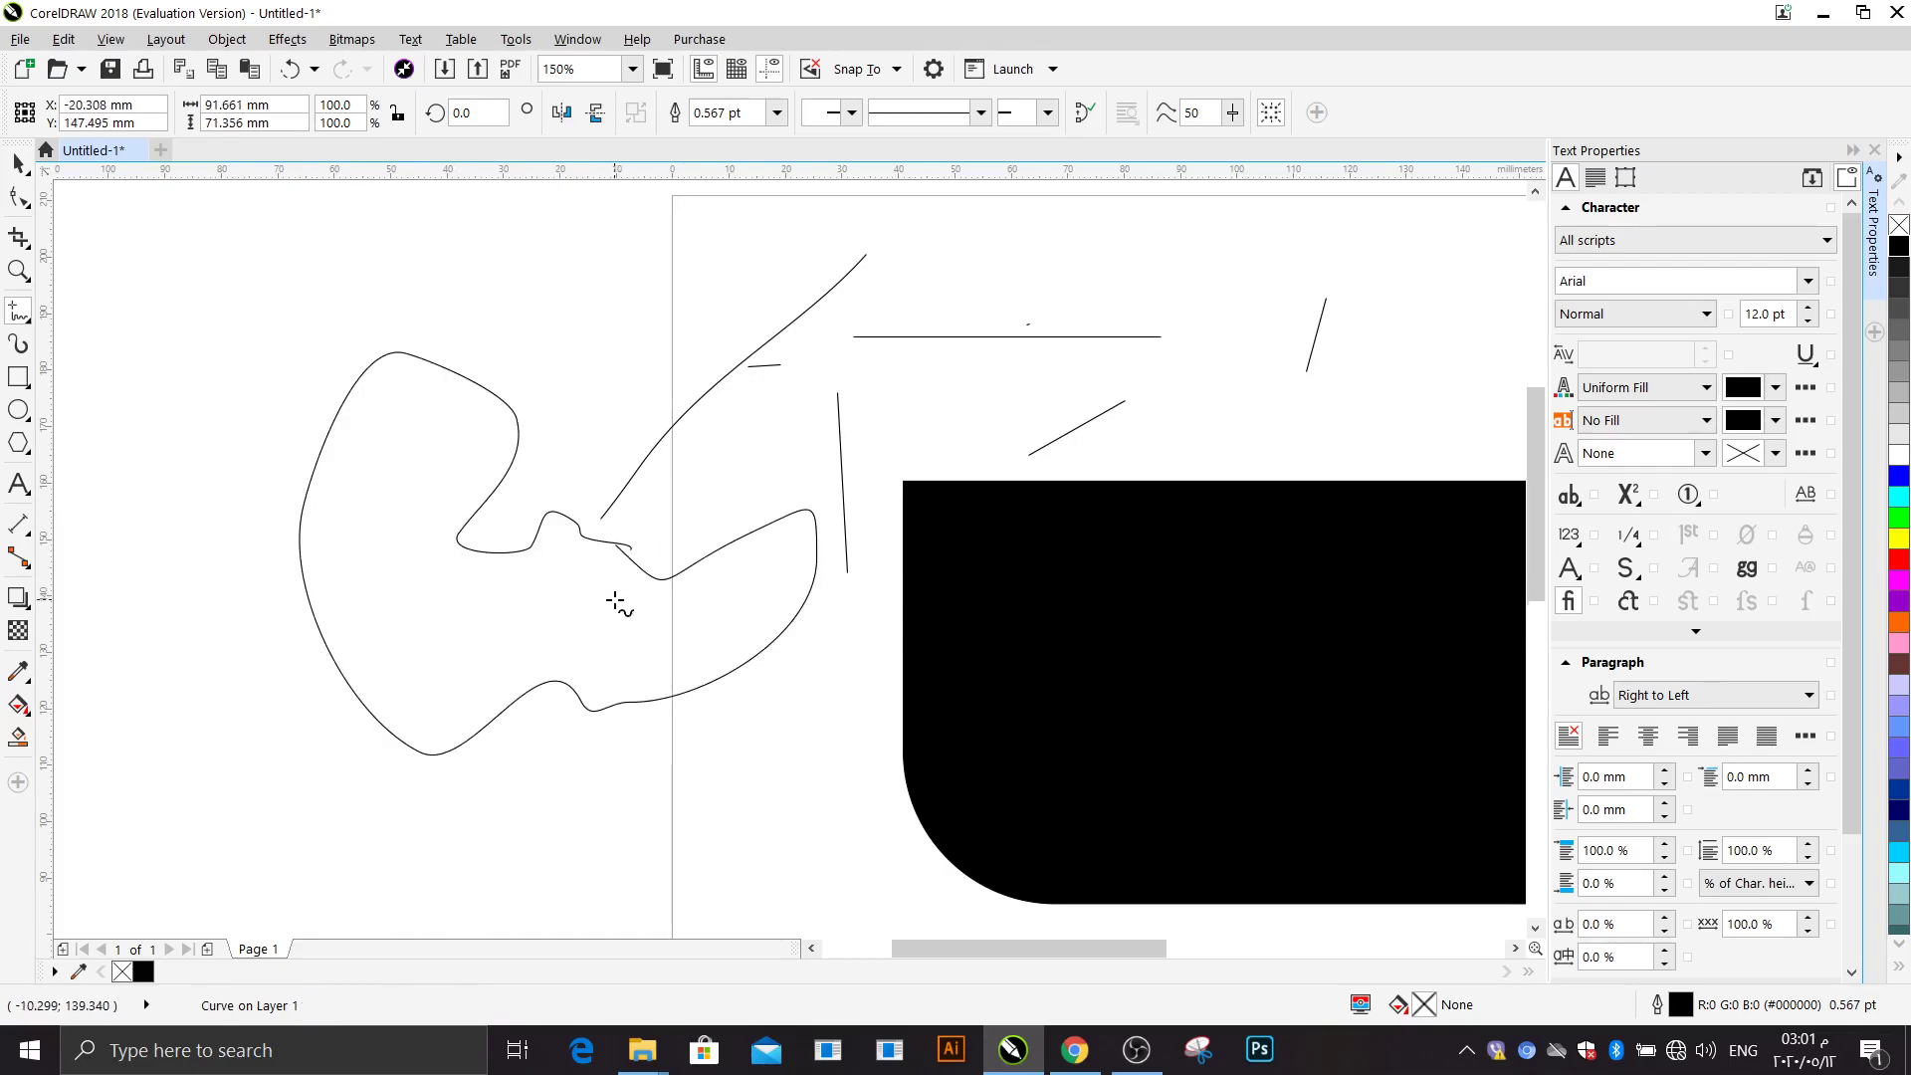
# Step: Undo all the freehand lines and curves around the black shape
pyautogui.hotkey('ctrl', 'z')
pyautogui.hotkey('ctrl', 'z')
pyautogui.hotkey('ctrl', 'z')
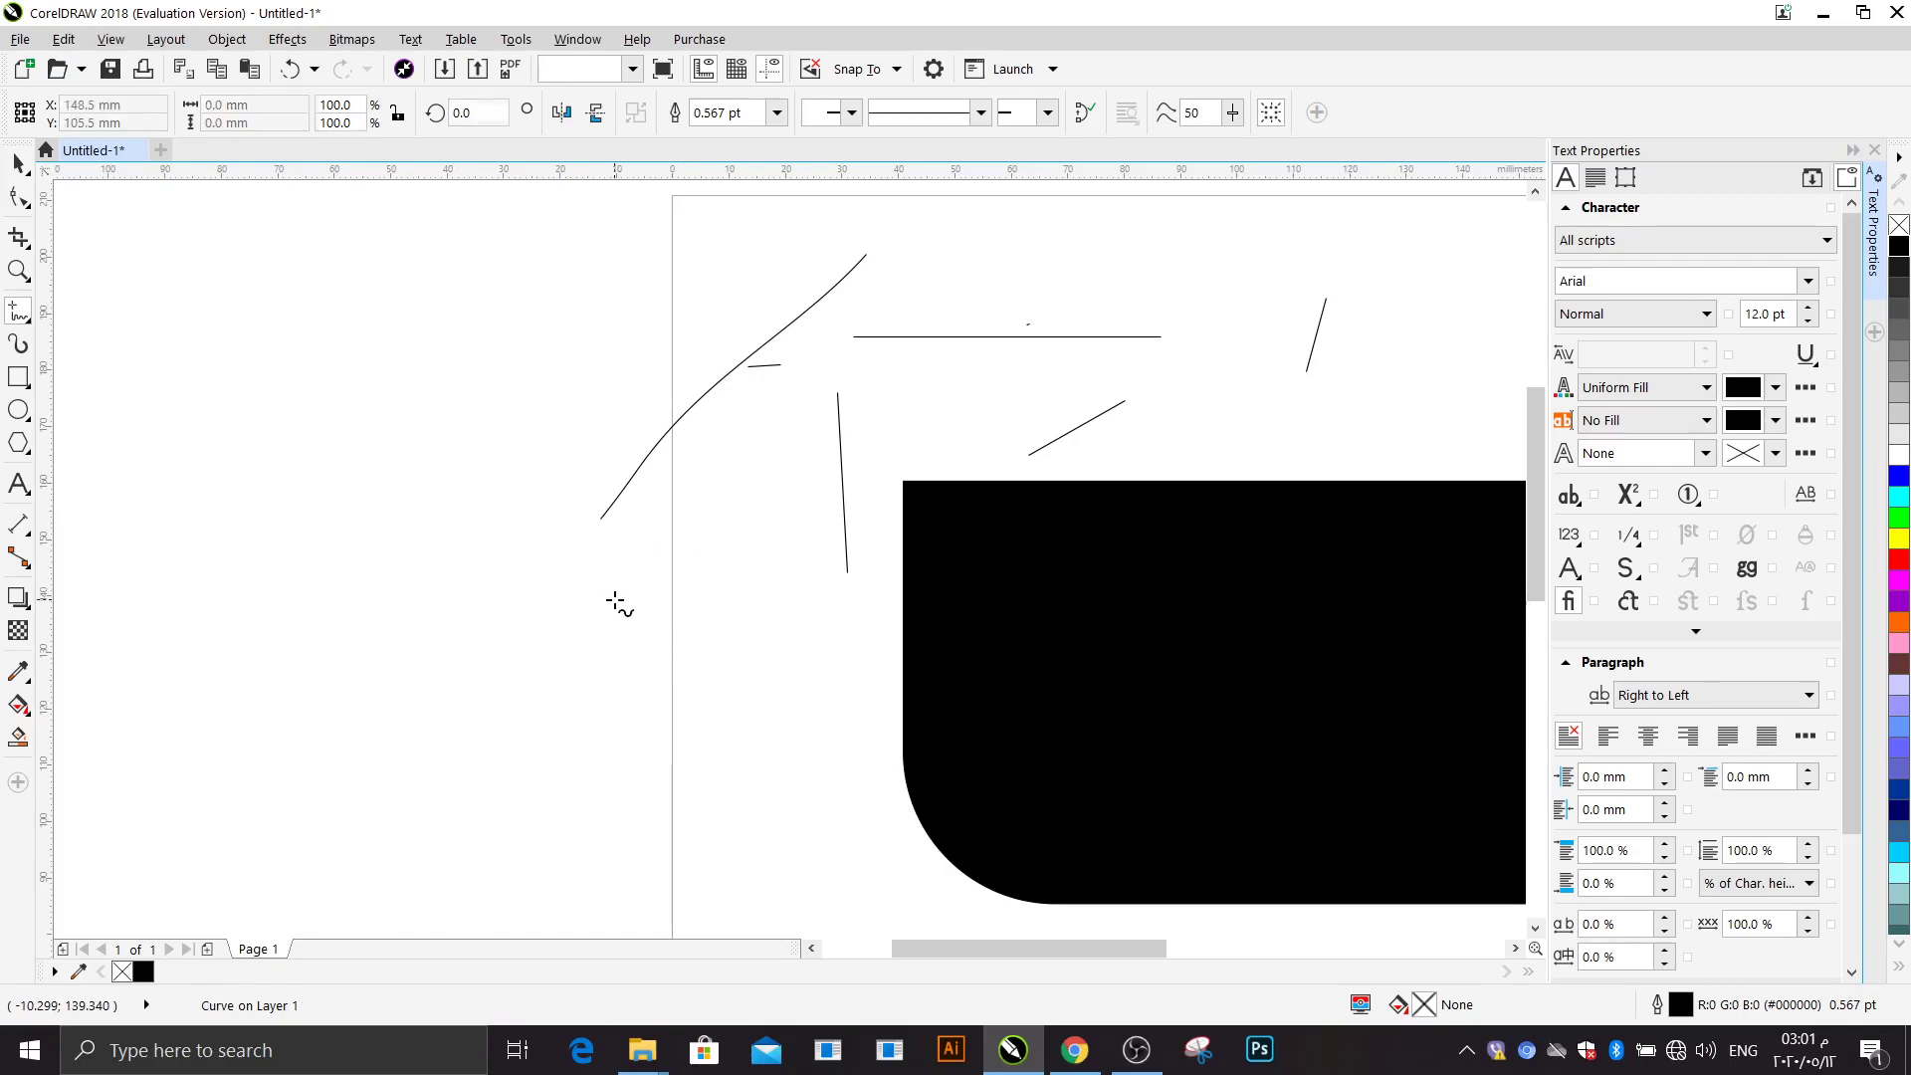
pyautogui.hotkey('ctrl', 'z')
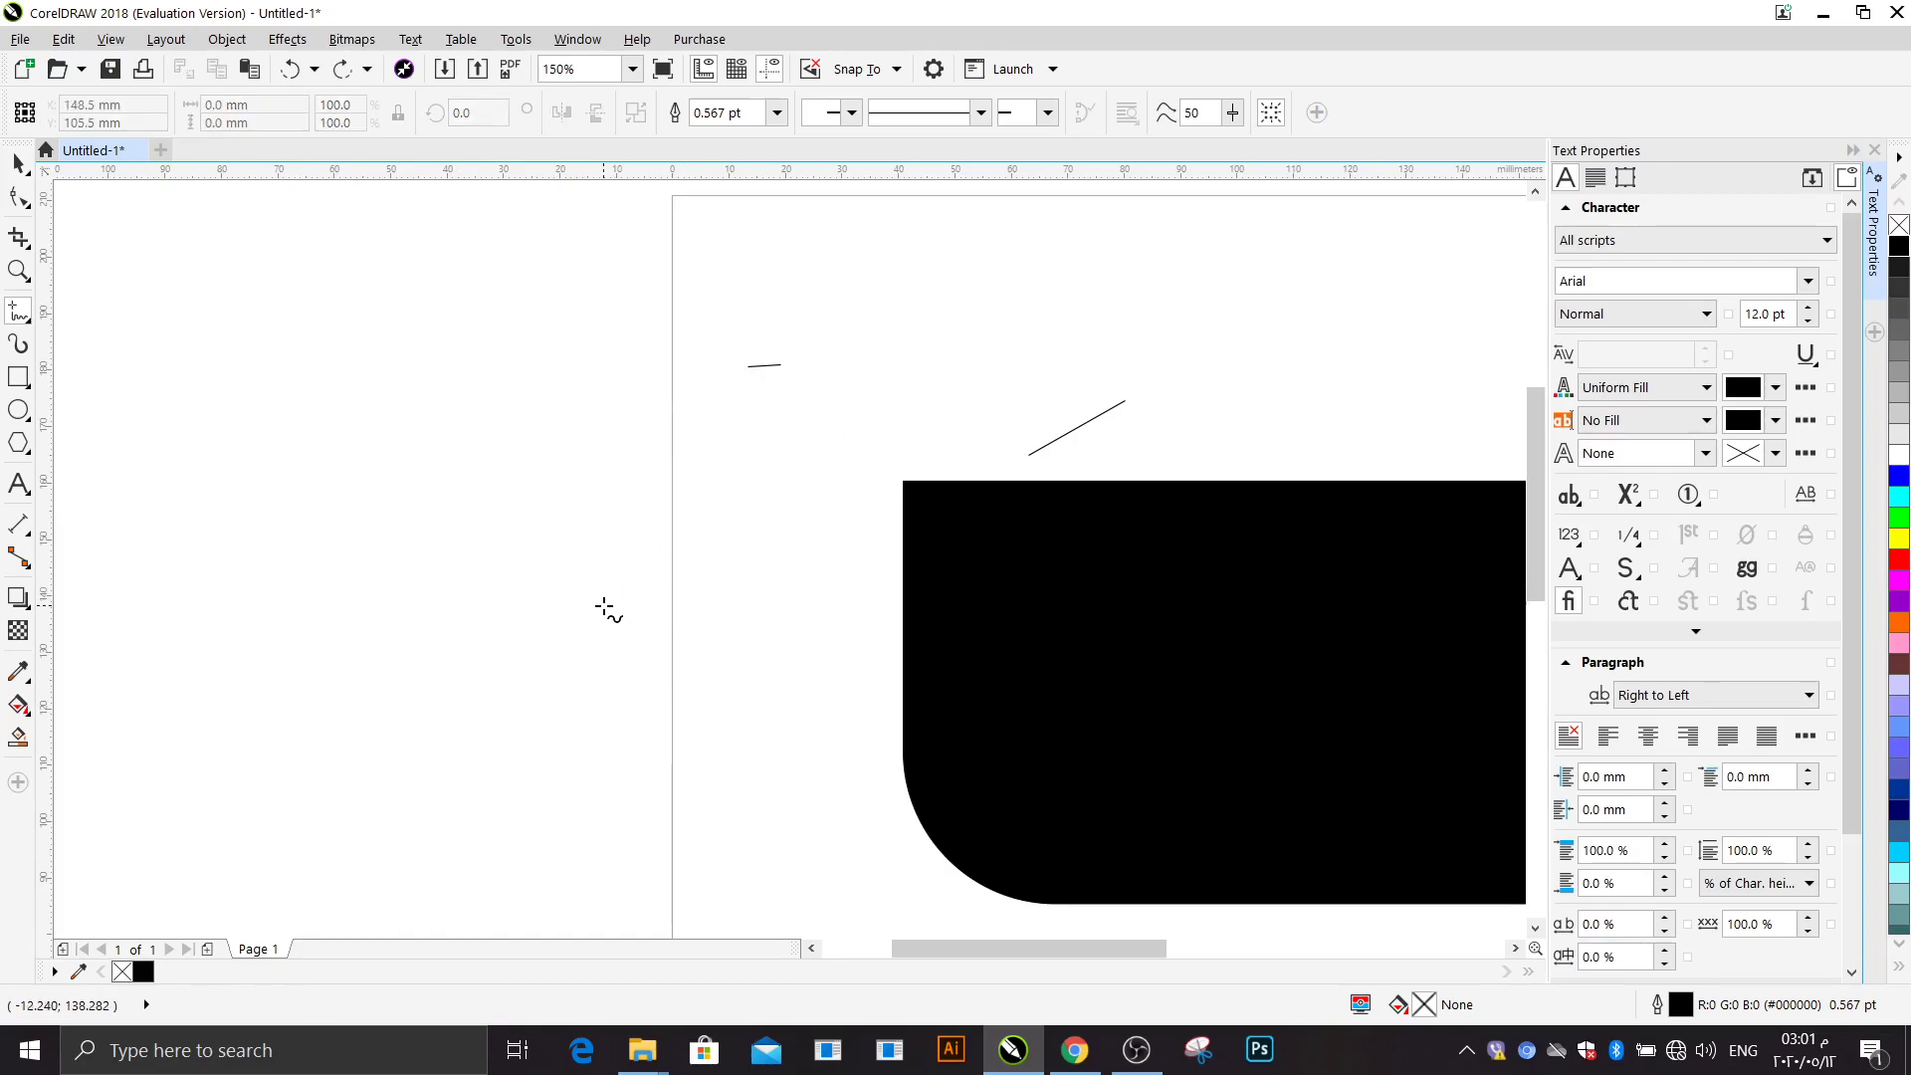
# Step: Draw straight lines with the 2-Point Line tool above and to the left of the black shape
pyautogui.rightClick(27, 324)
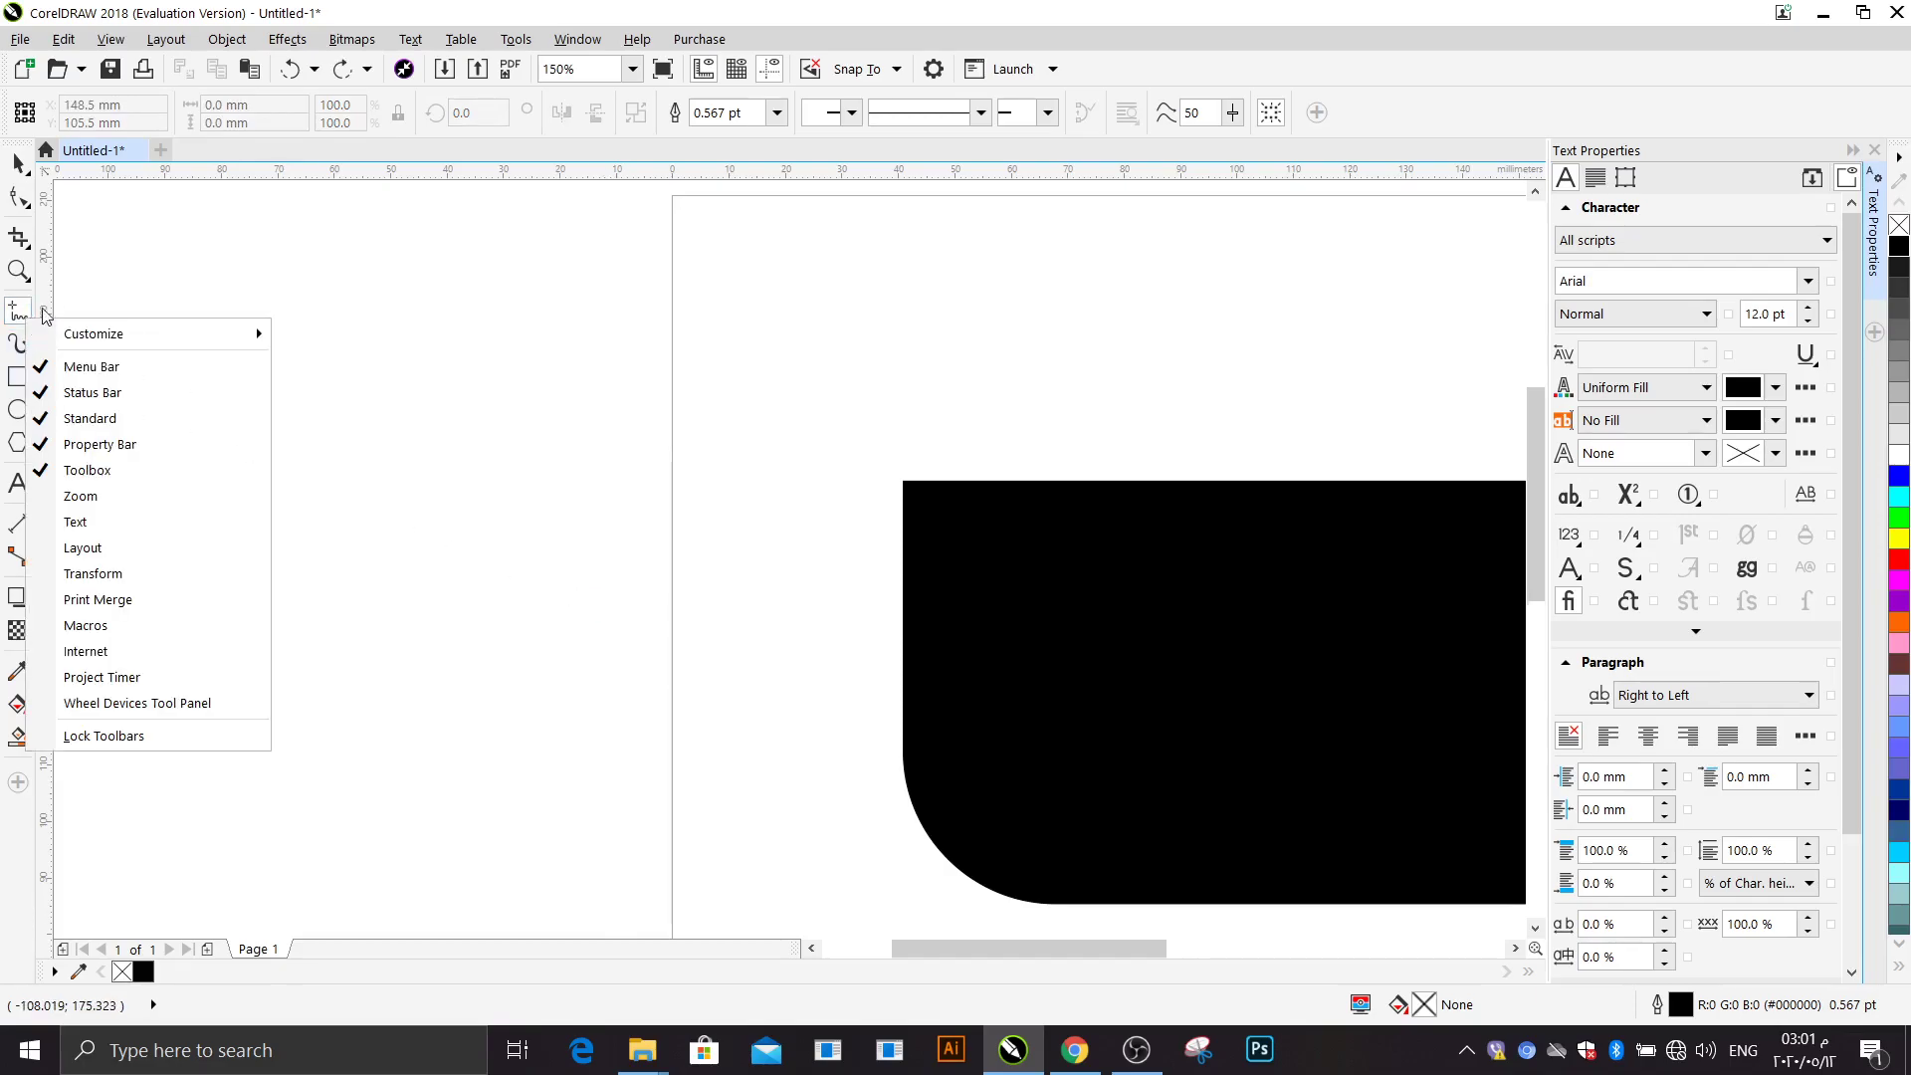
pyautogui.press('Escape')
pyautogui.click(35, 321)
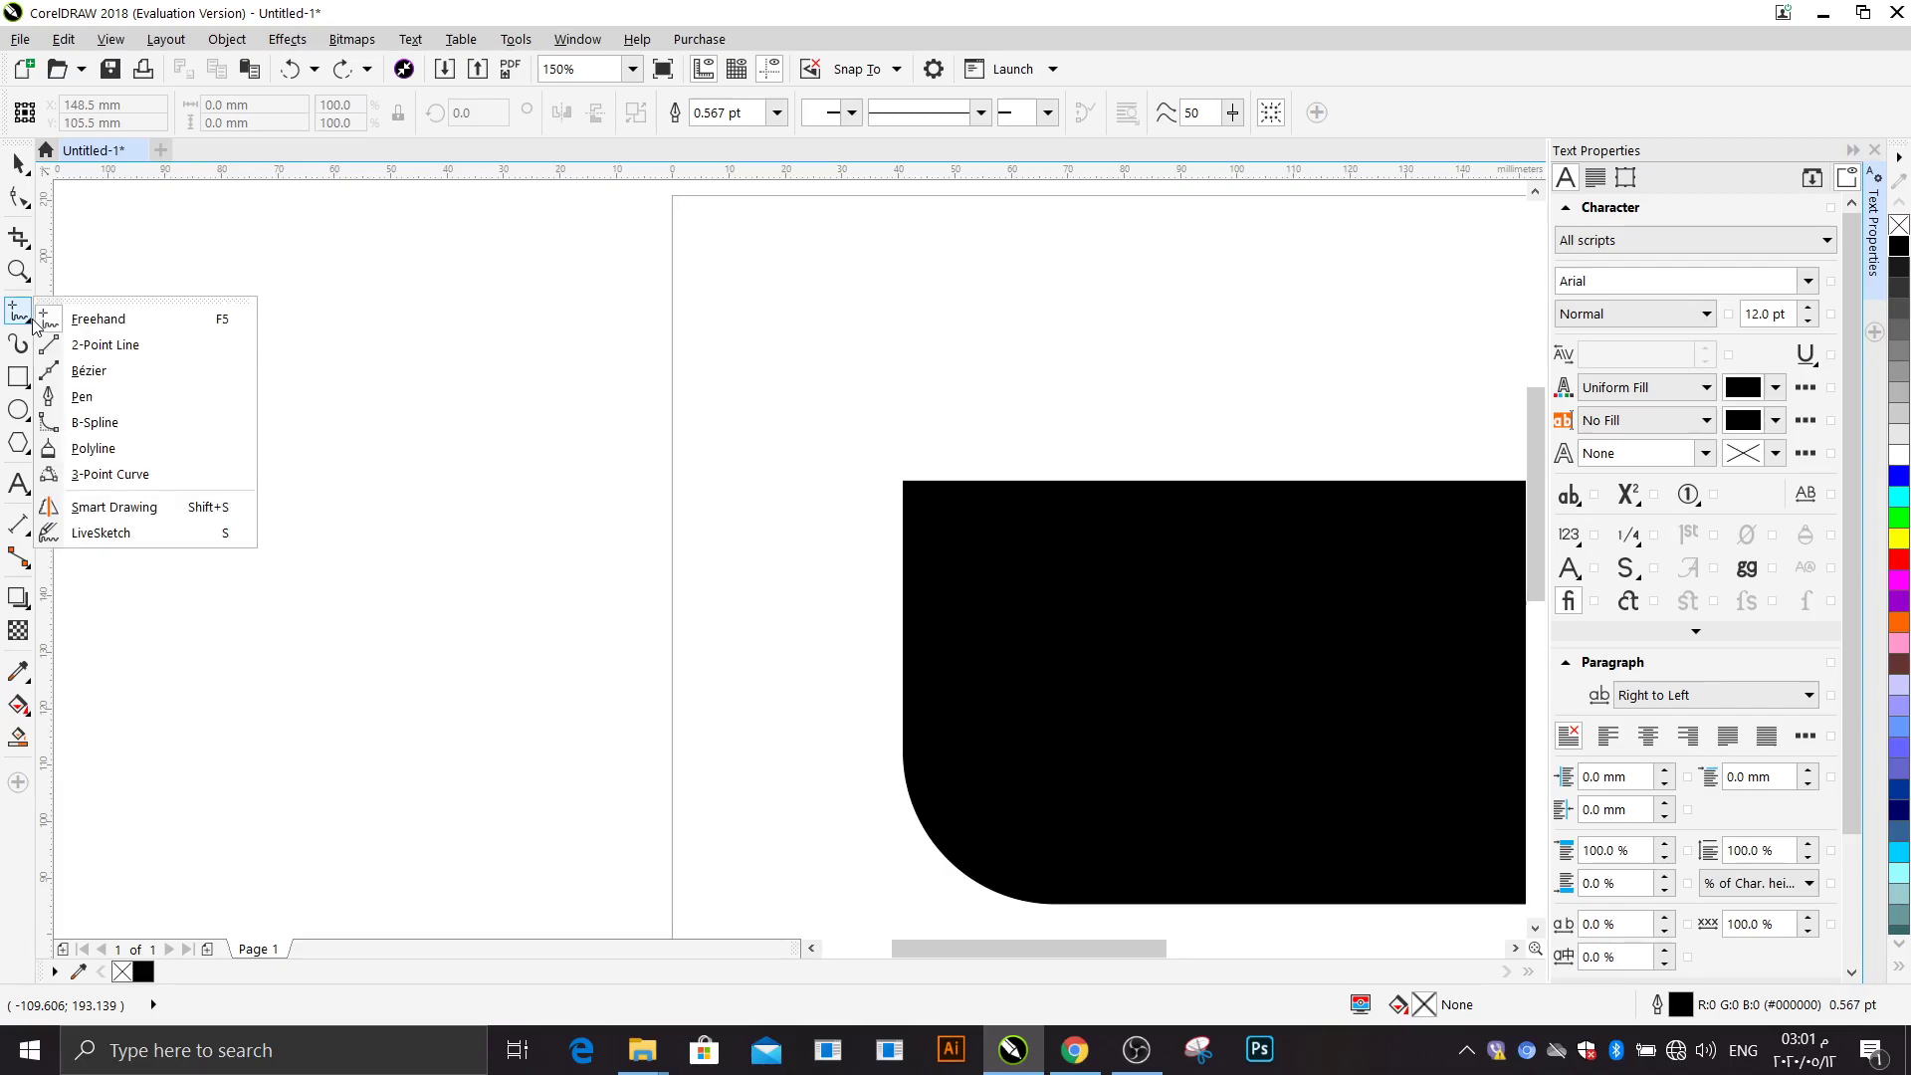
pyautogui.click(116, 357)
pyautogui.moveTo(786, 395)
pyautogui.mouseDown()
pyautogui.moveTo(299, 426)
pyautogui.moveTo(277, 319)
pyautogui.moveTo(347, 807)
pyautogui.moveTo(751, 384)
pyautogui.moveTo(542, 309)
pyautogui.moveTo(550, 456)
pyautogui.moveTo(969, 430)
pyautogui.moveTo(965, 292)
pyautogui.mouseUp()
pyautogui.moveTo(984, 394); pyautogui.dragTo(715, 709)
# Step: Undo the two-point lines and the rounding of the black shape's lower-left corner
pyautogui.hotkey('ctrl', 'z')
pyautogui.hotkey('ctrl', 'z')
pyautogui.hotkey('ctrl', 'z')
pyautogui.hotkey('ctrl', 'z')
pyautogui.hotkey('ctrl', 'z')
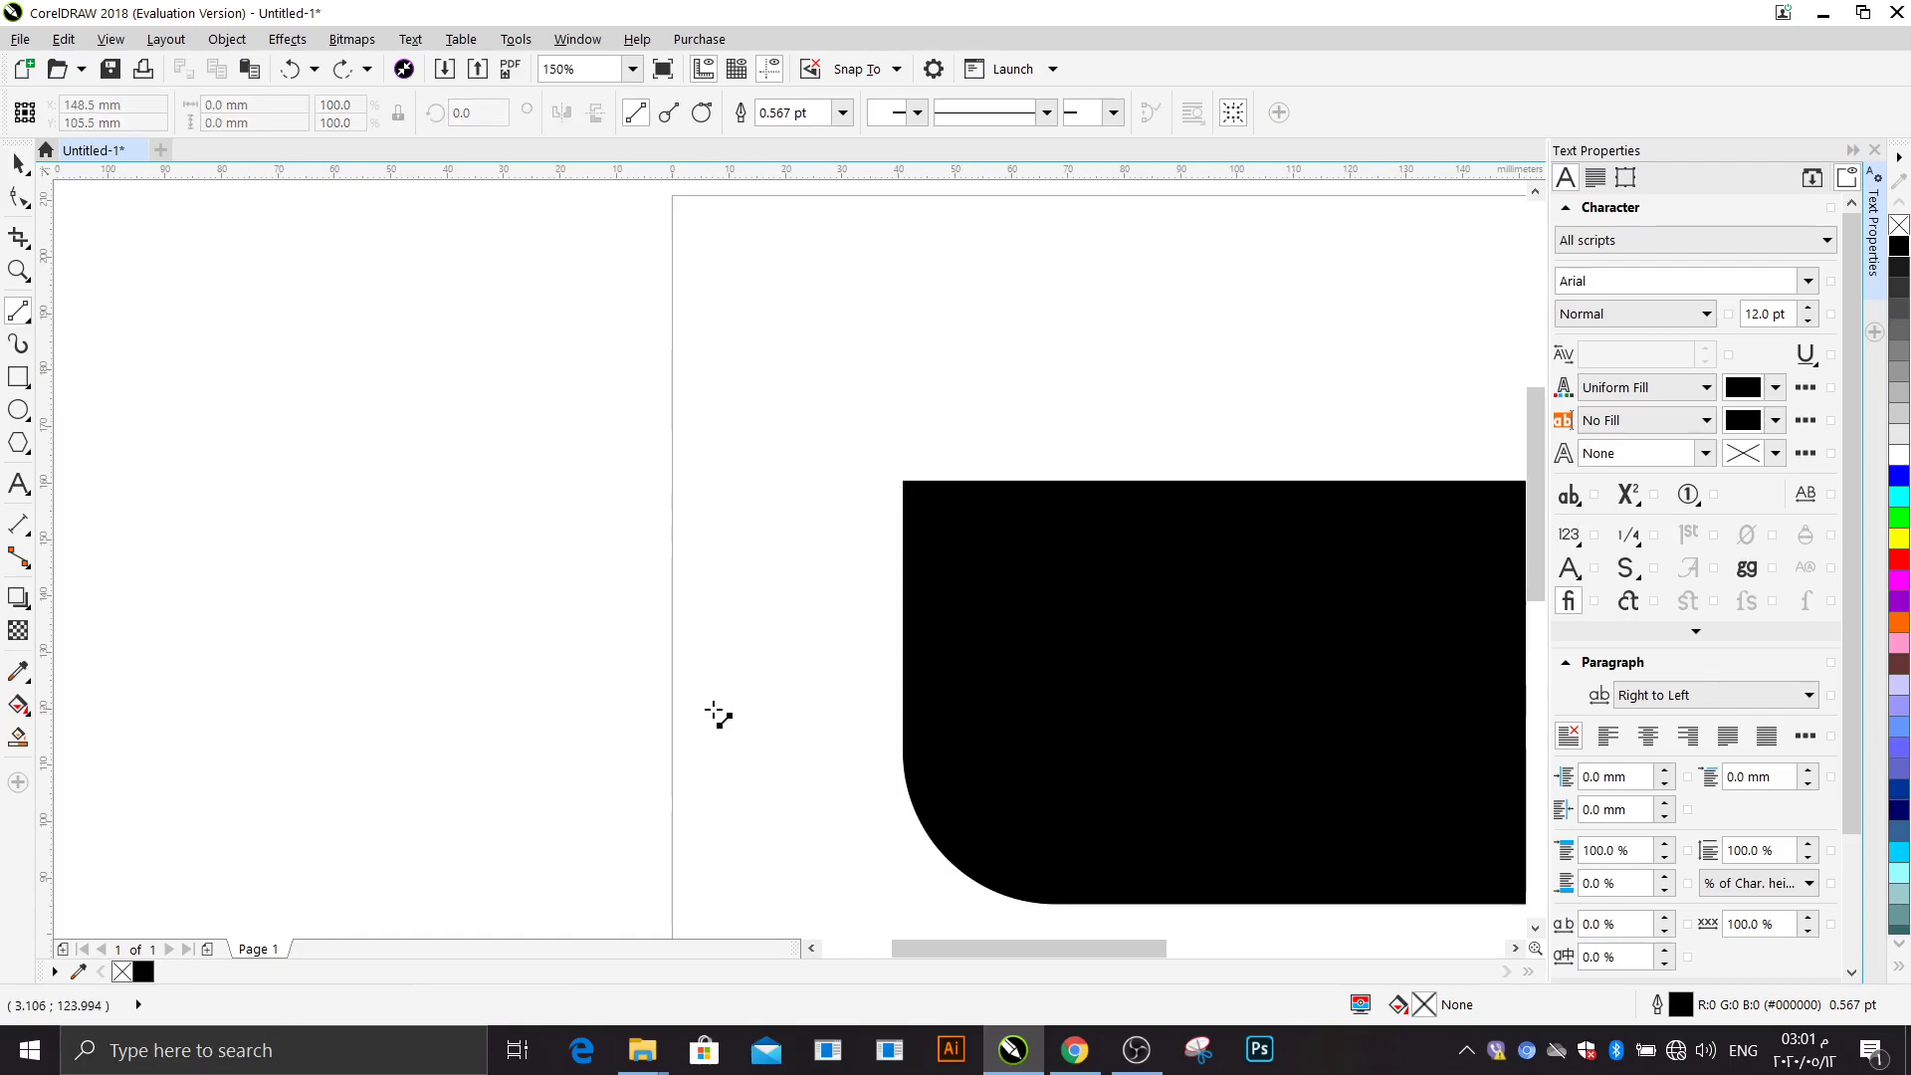
pyautogui.hotkey('ctrl', 'z')
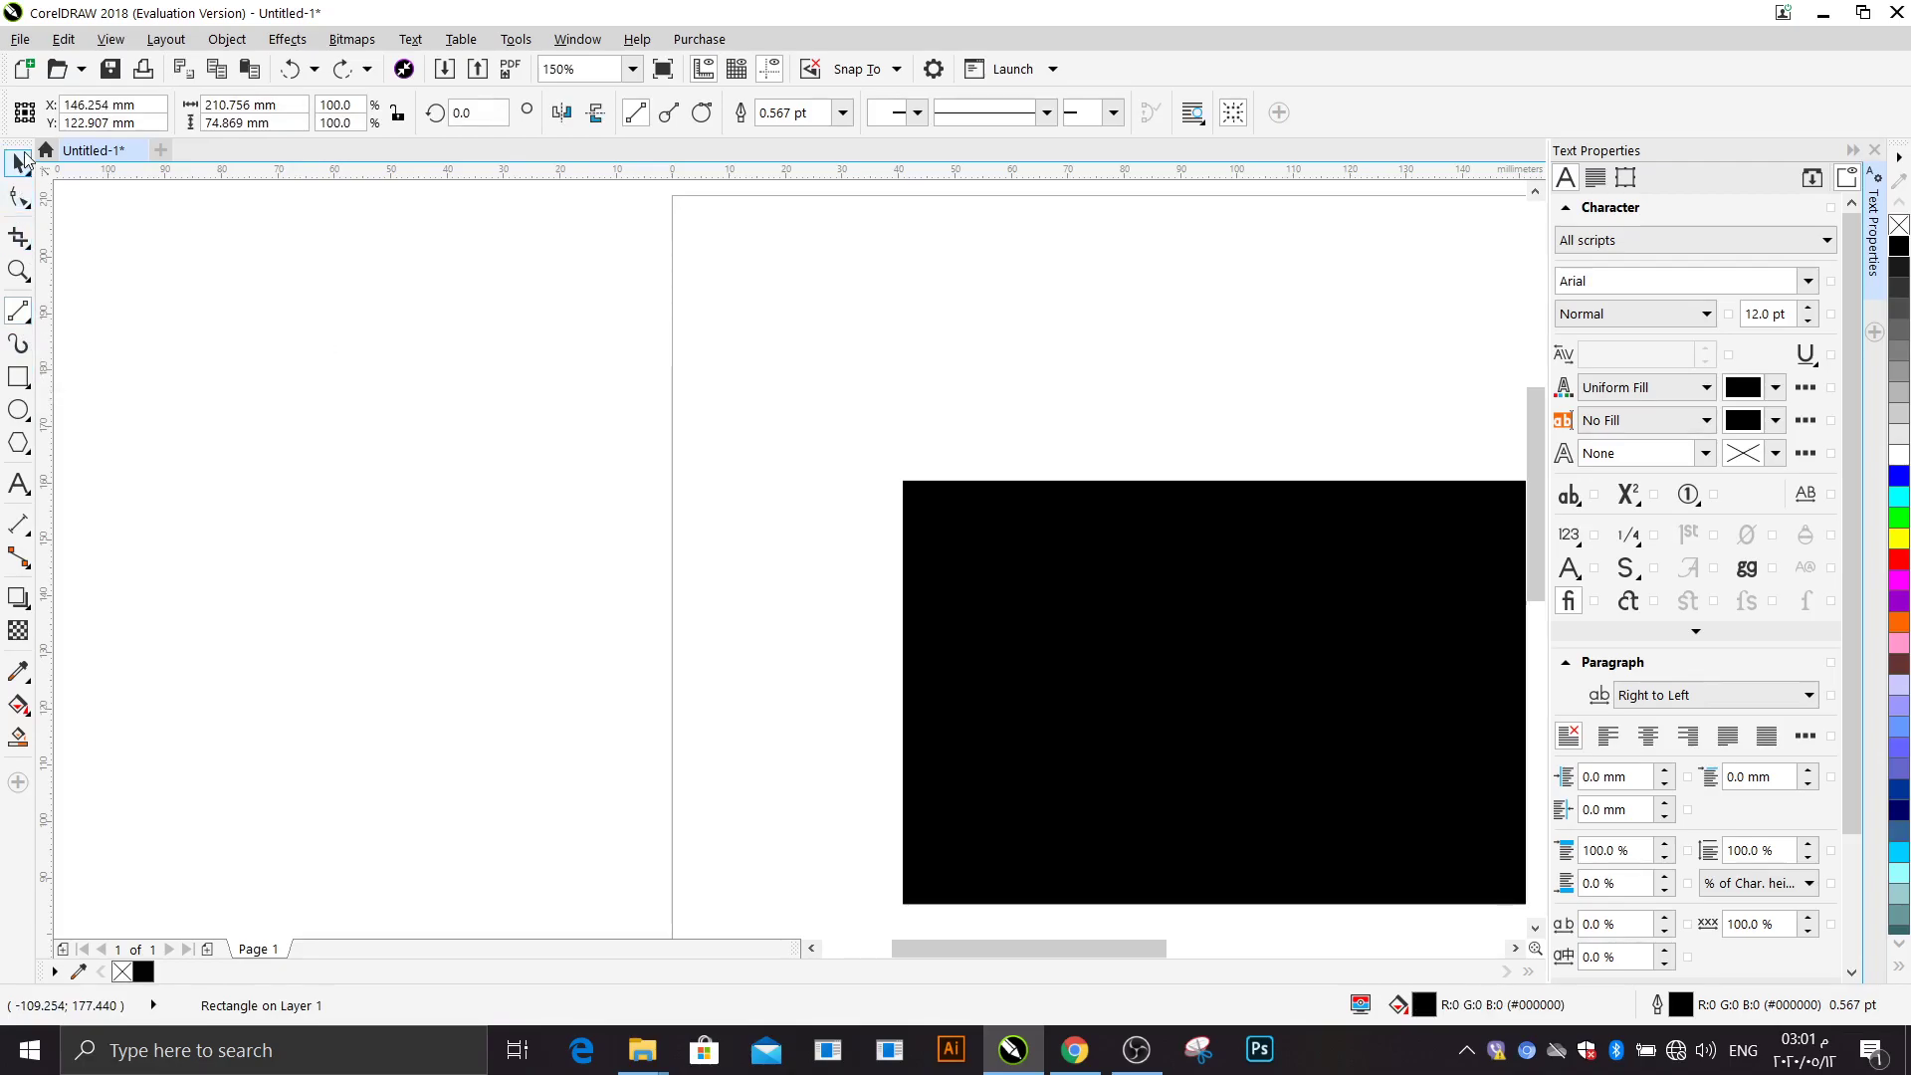
# Step: Draw a closed Pen shape about 87 × 82 mm beside the page's left edge, with straight upper and right sides and curved lower and left sides
pyautogui.click(27, 325)
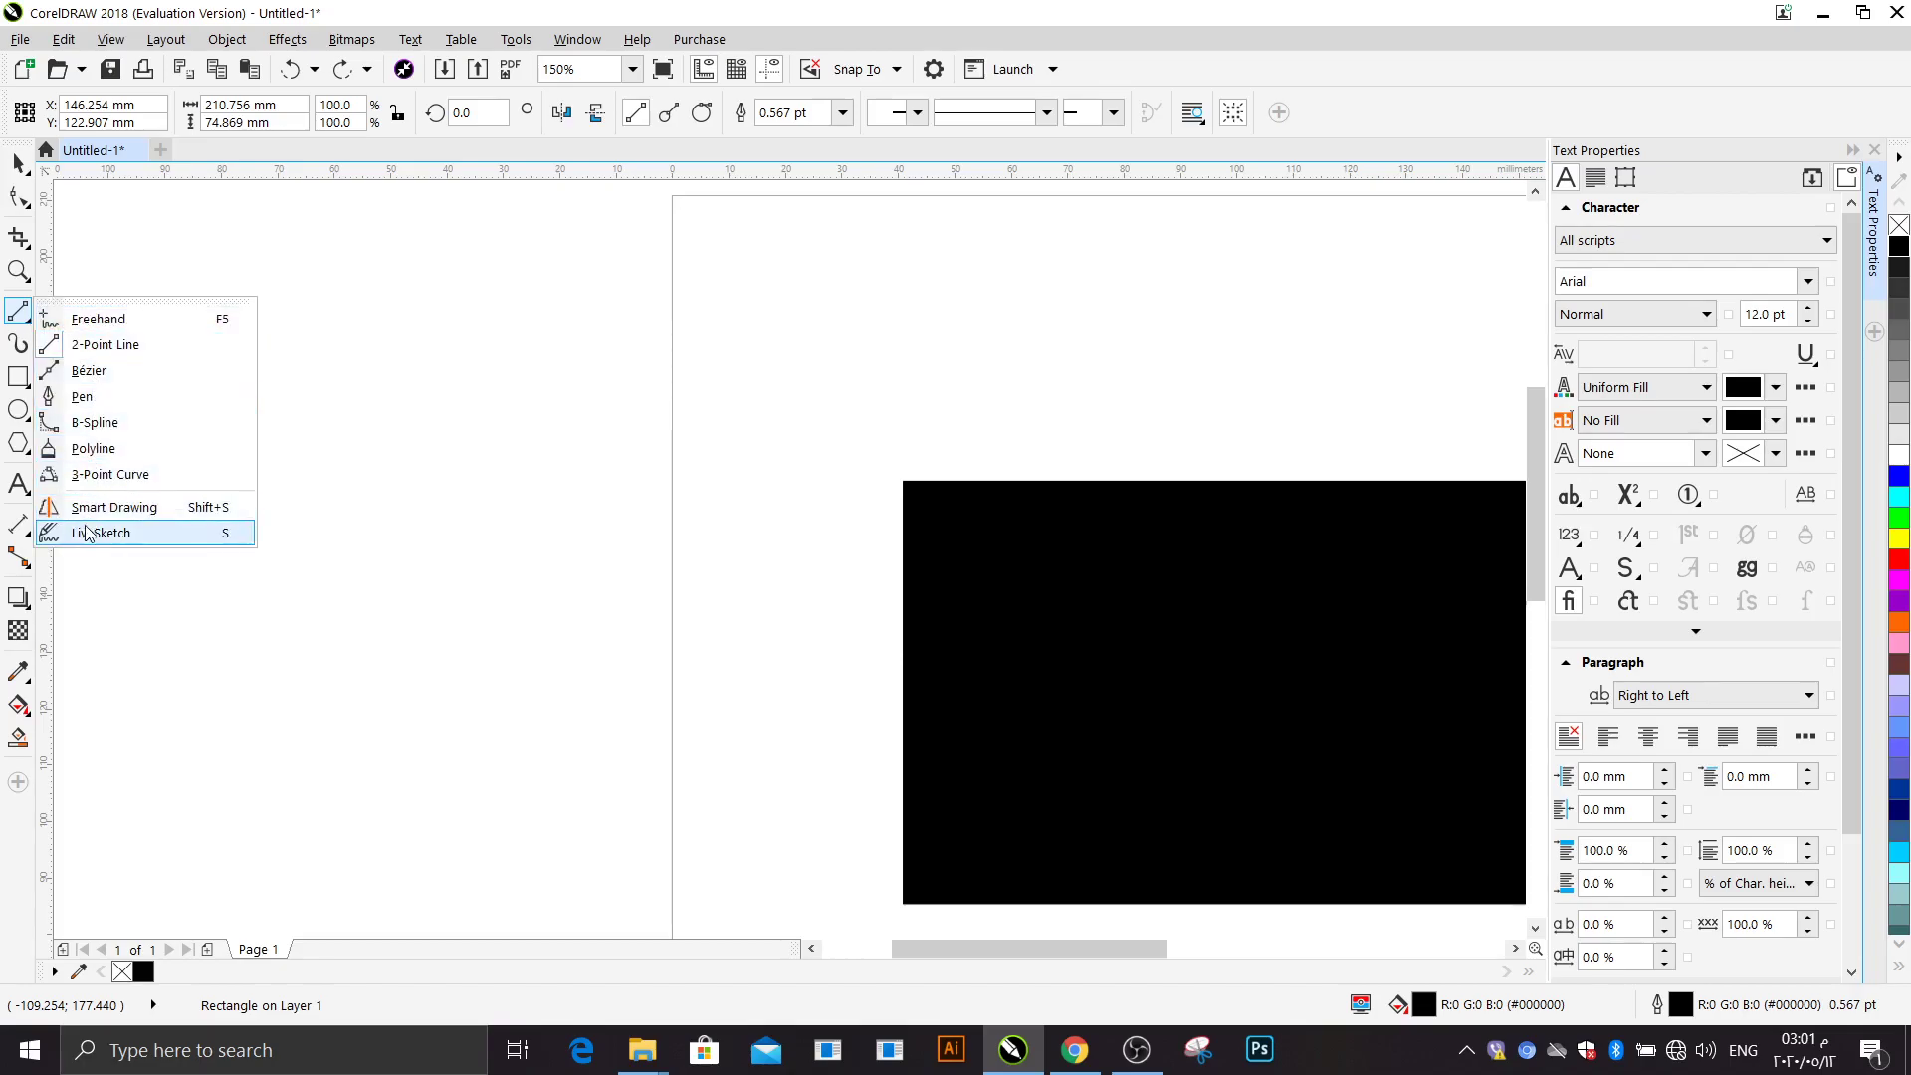
pyautogui.click(113, 395)
pyautogui.click(218, 400)
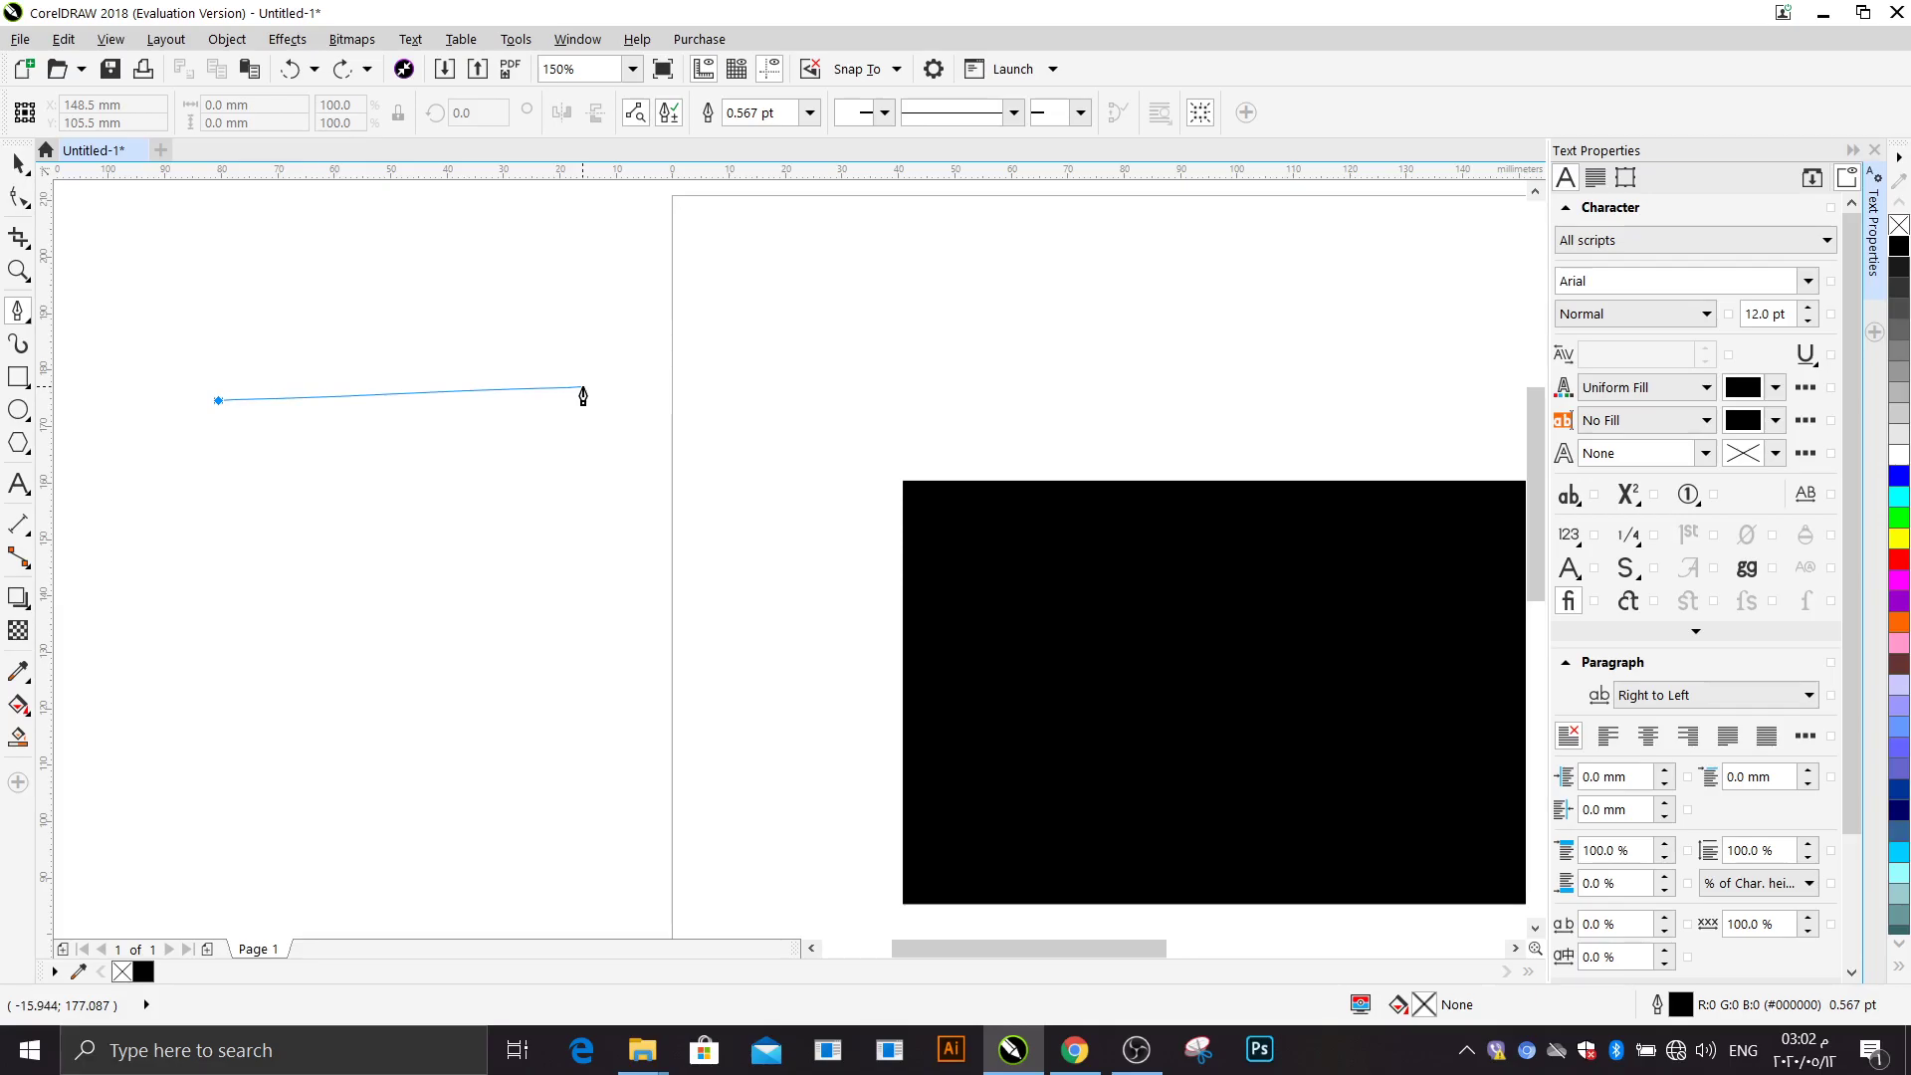
pyautogui.click(583, 387)
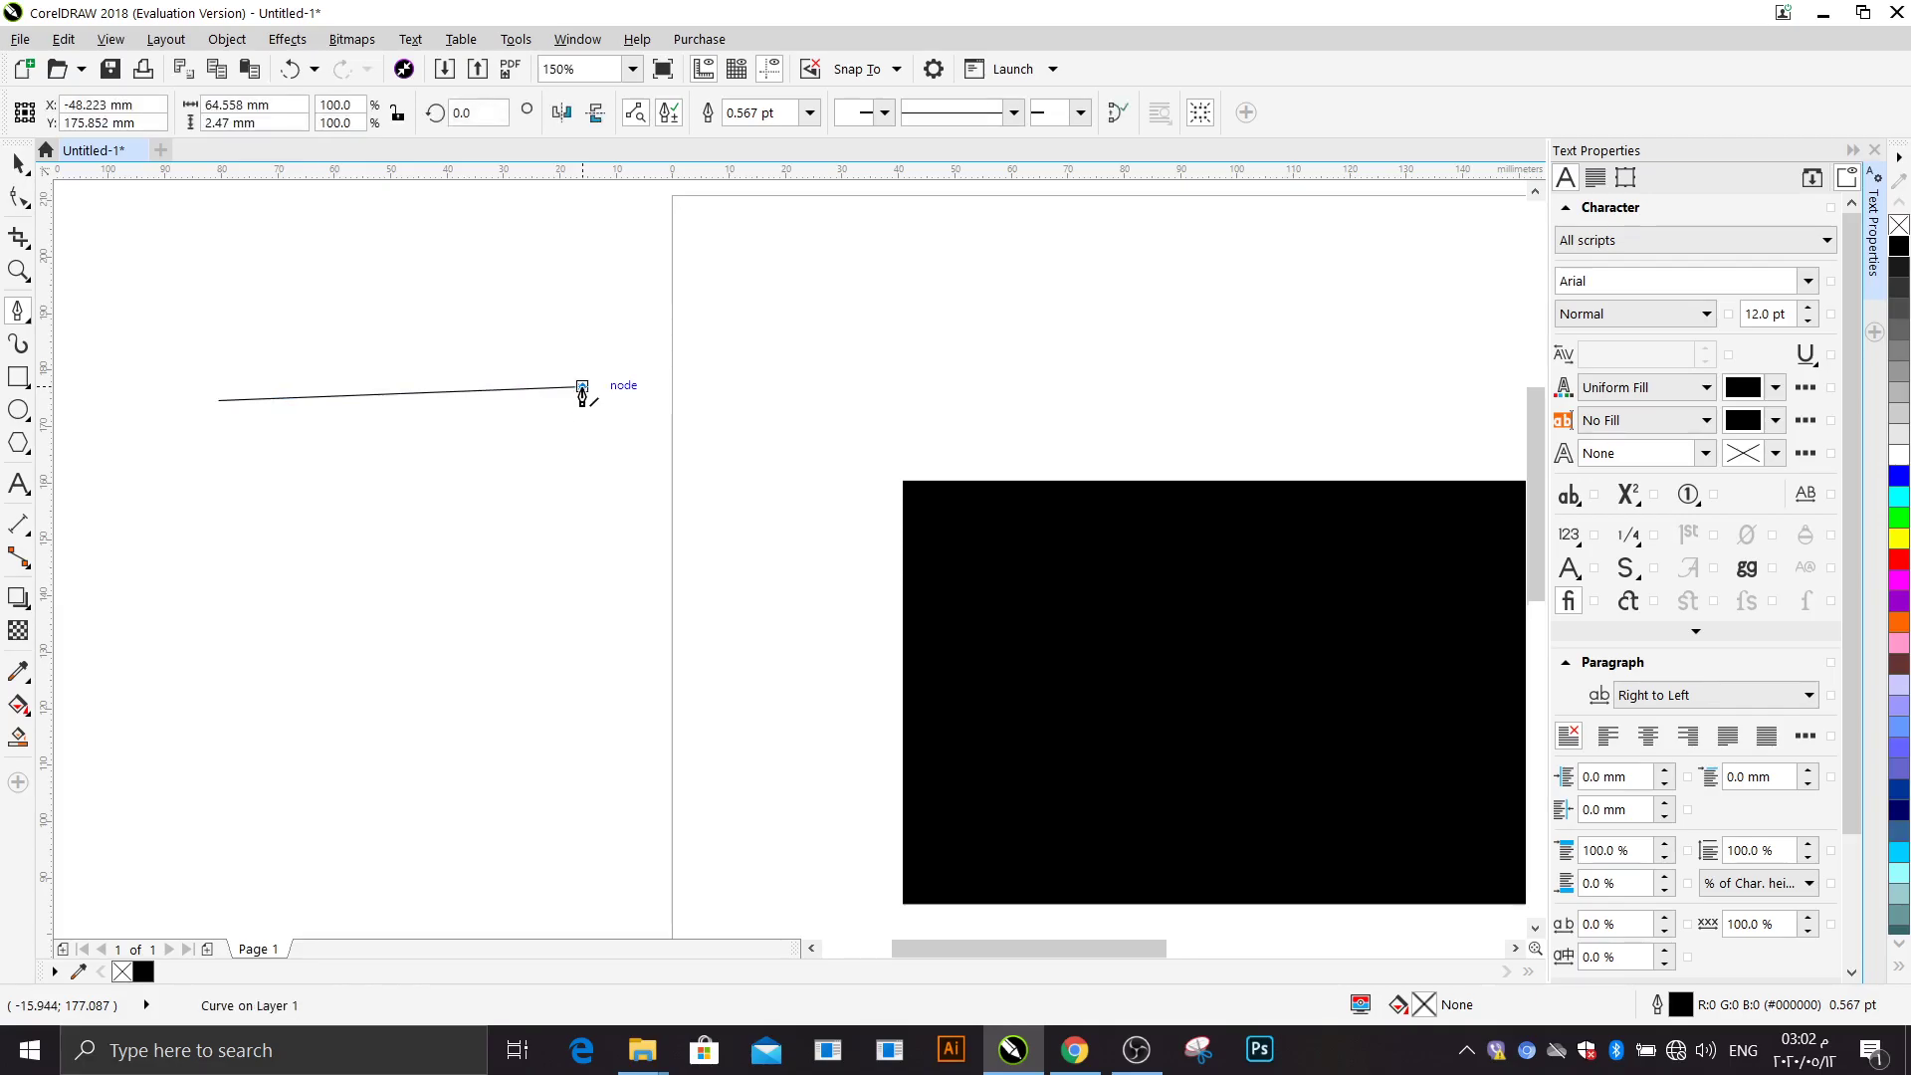
pyautogui.click(584, 729)
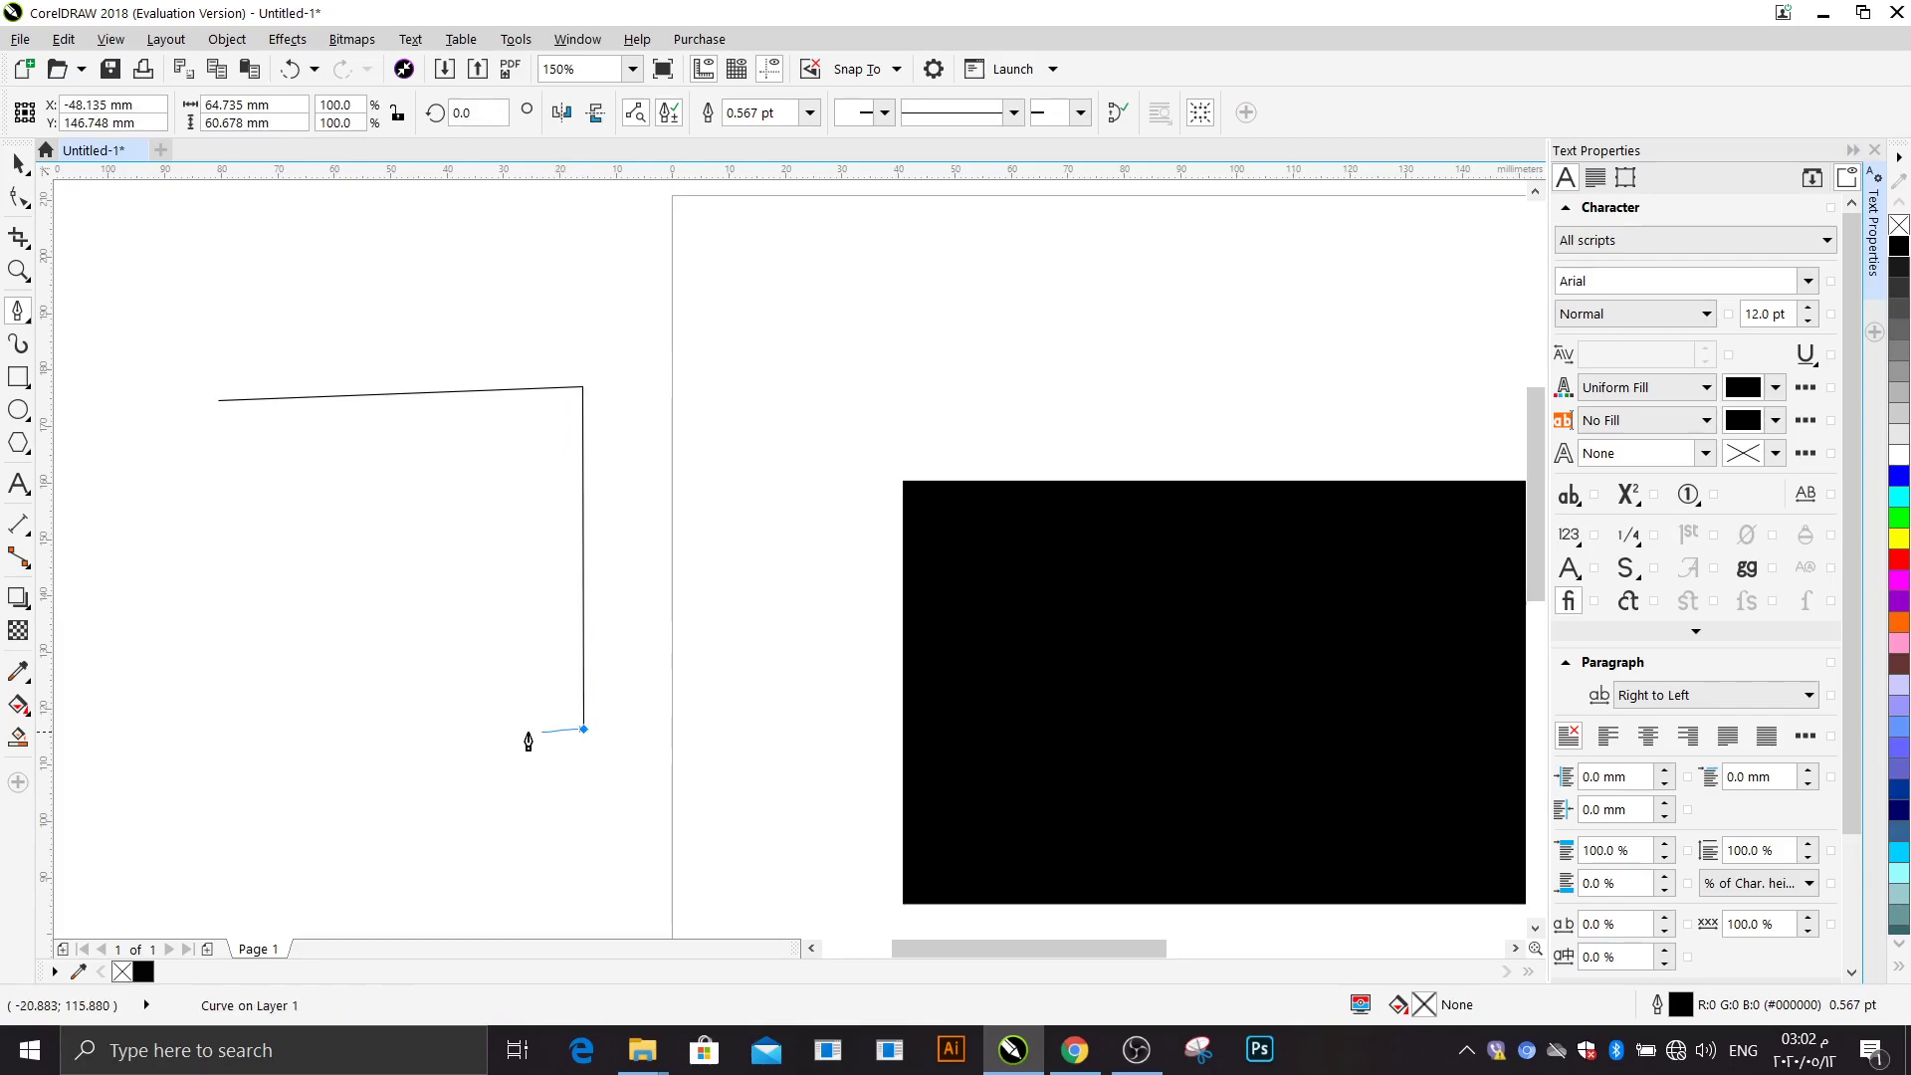
pyautogui.click(231, 749)
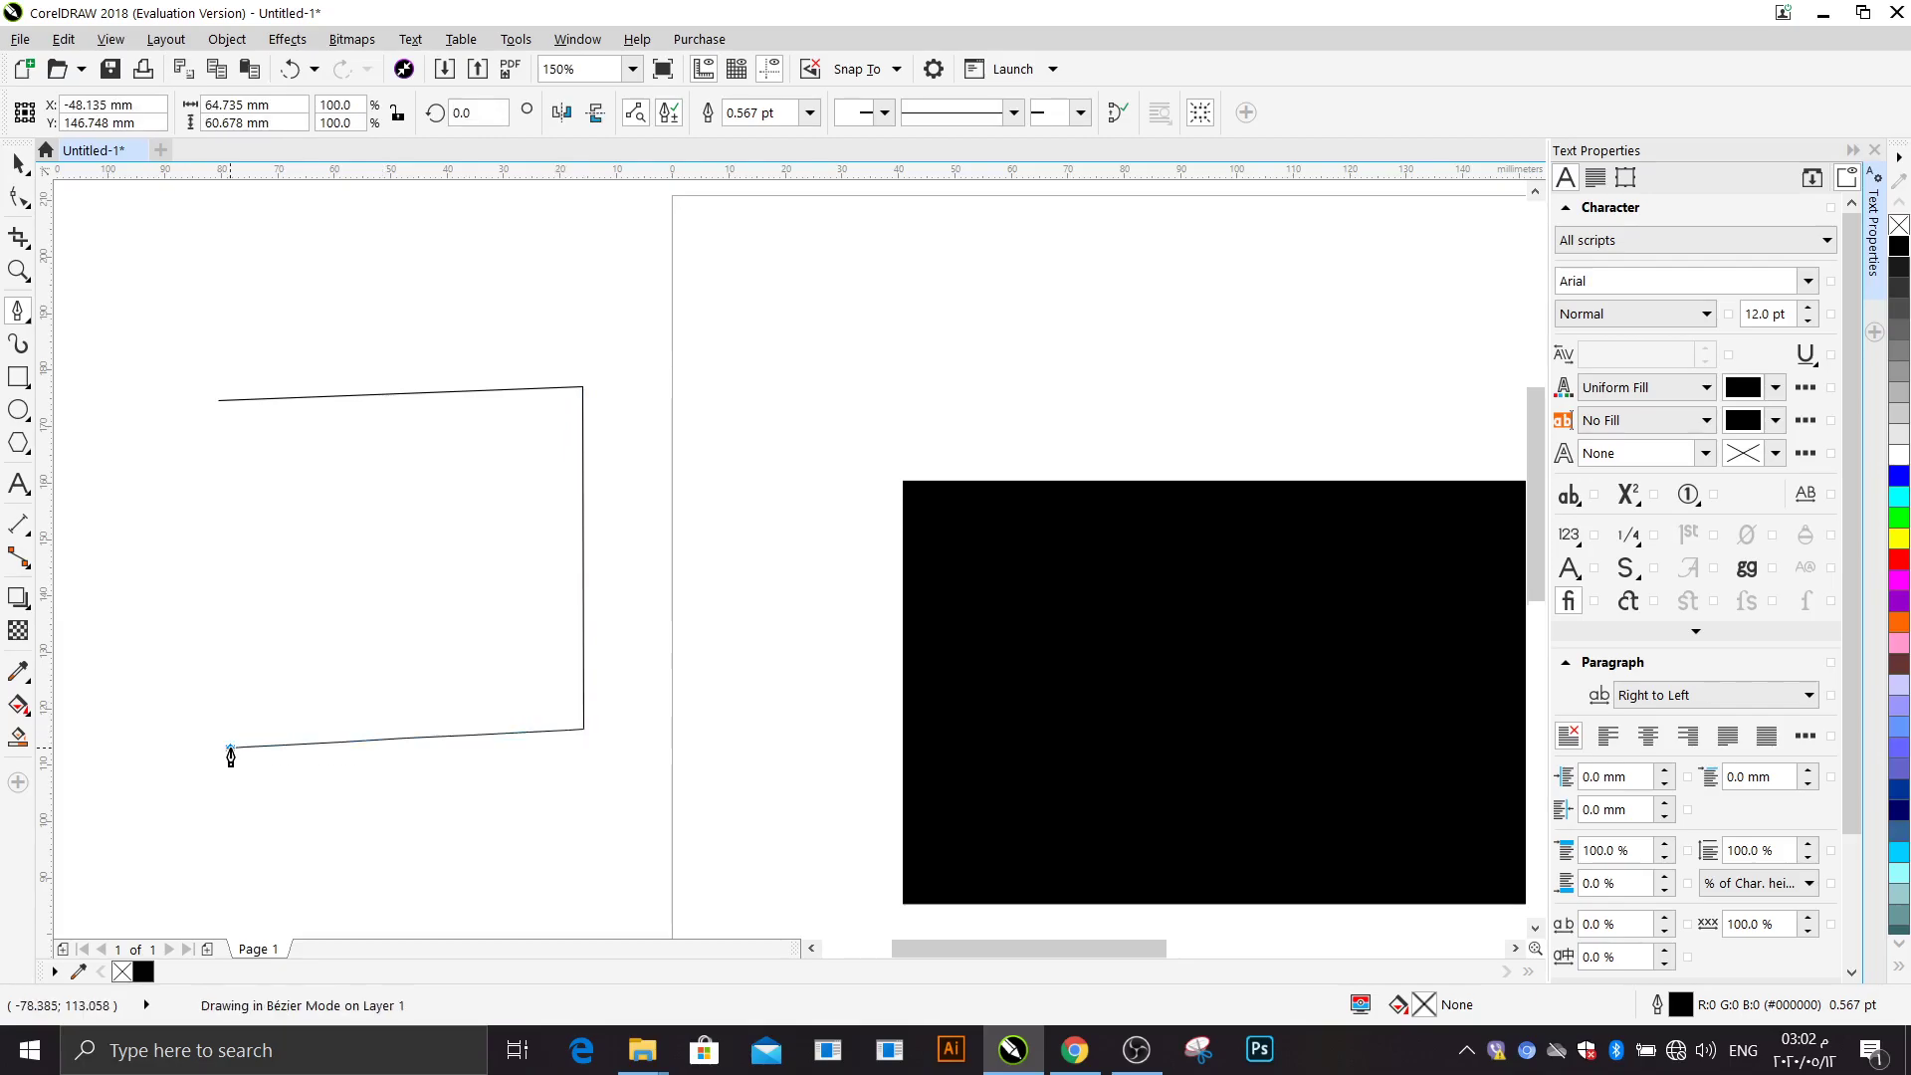
pyautogui.moveTo(230, 755); pyautogui.dragTo(180, 849)
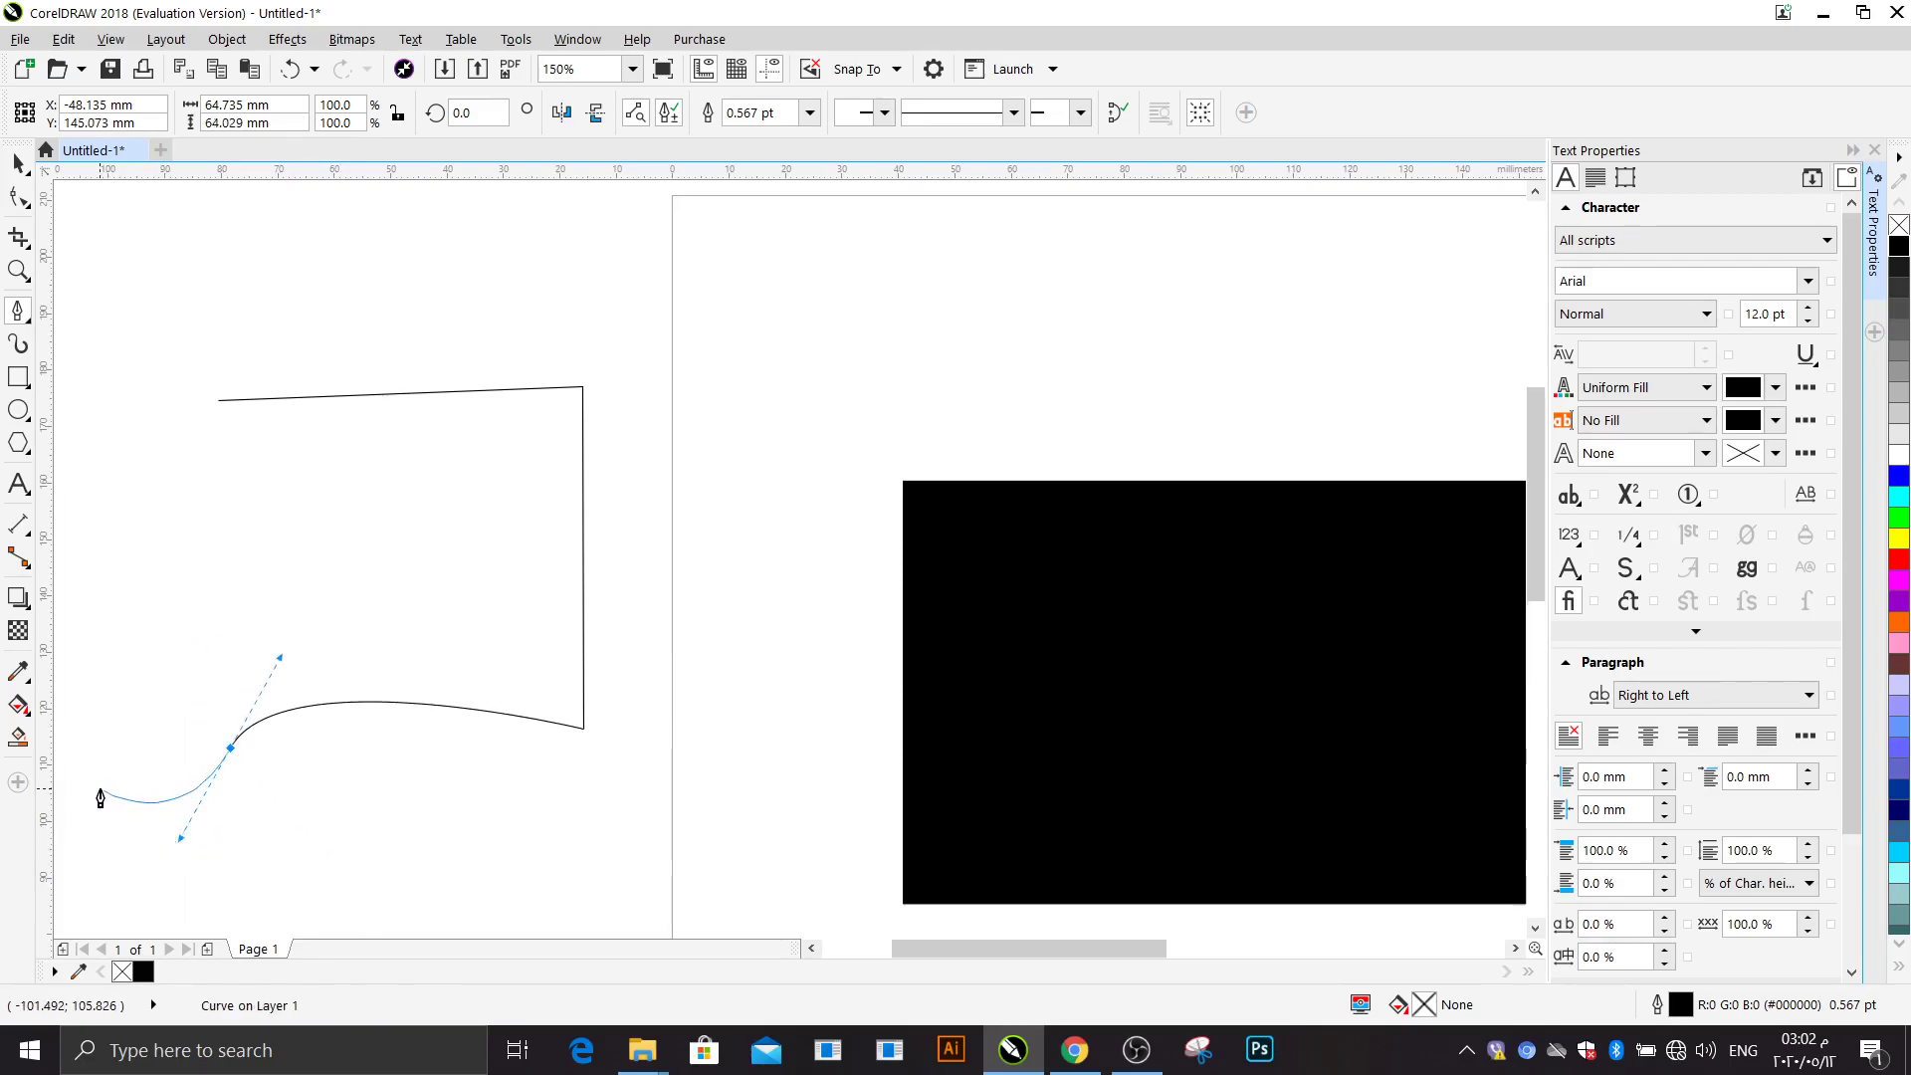
pyautogui.scroll(-2, 101, 799)
pyautogui.moveTo(98, 793); pyautogui.dragTo(96, 752)
pyautogui.click(160, 594)
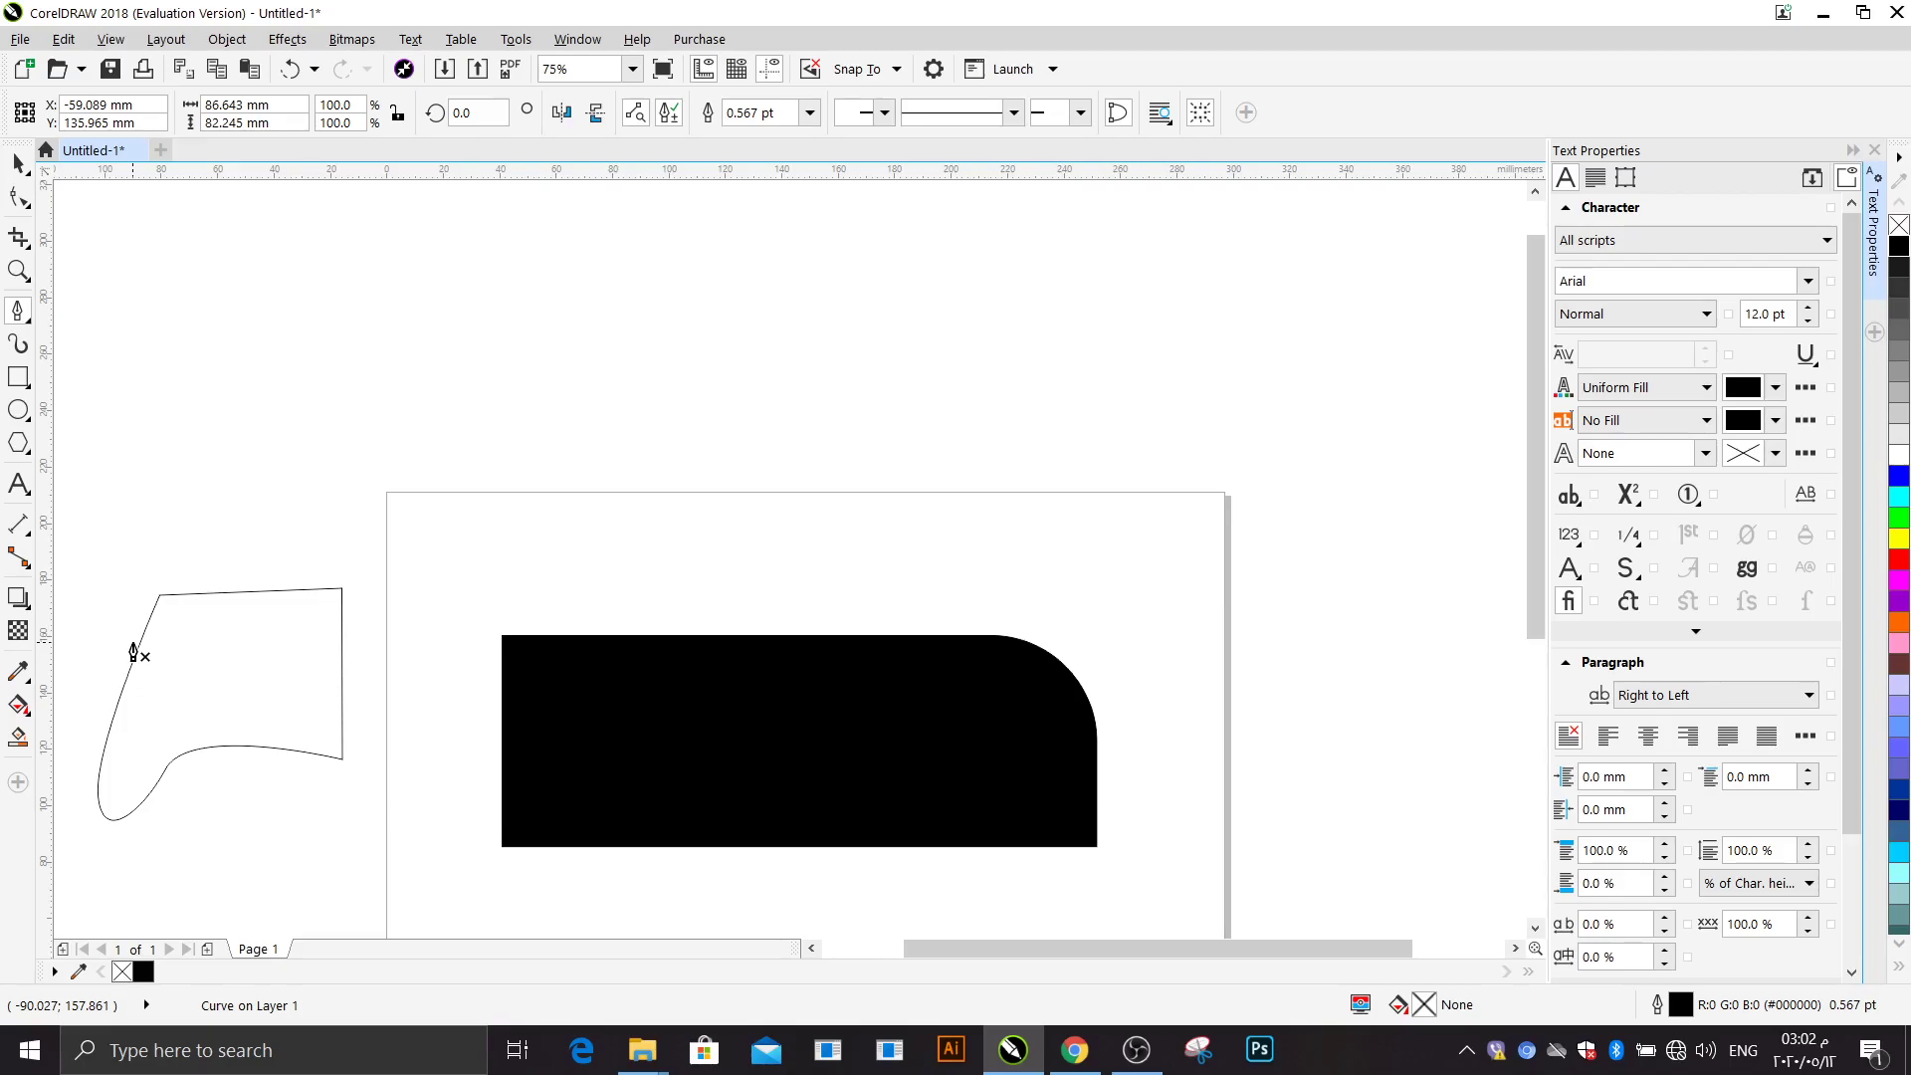
# Step: Draw an open Pen path about 207 × 37 mm above the page, with one long curve and one straight segment
pyautogui.click(142, 342)
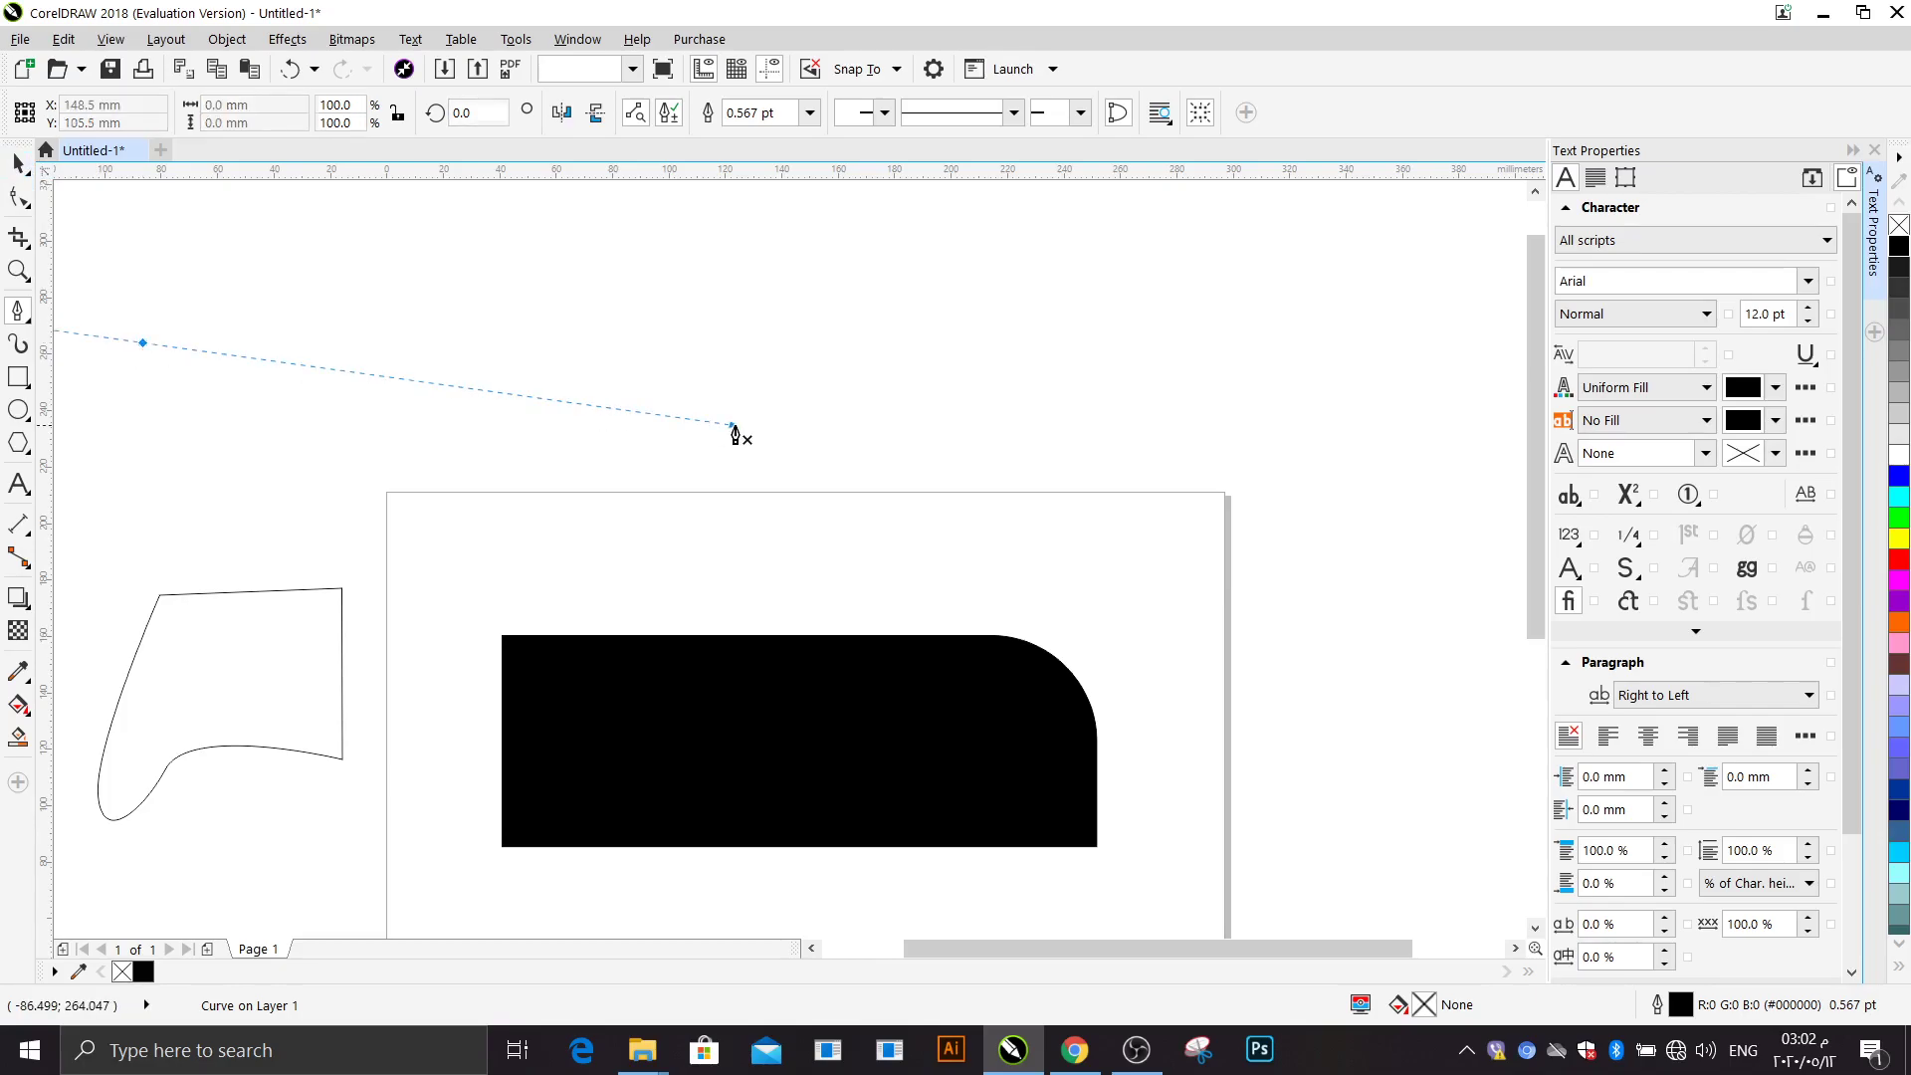
pyautogui.moveTo(729, 304); pyautogui.dragTo(453, 275)
pyautogui.click(452, 267)
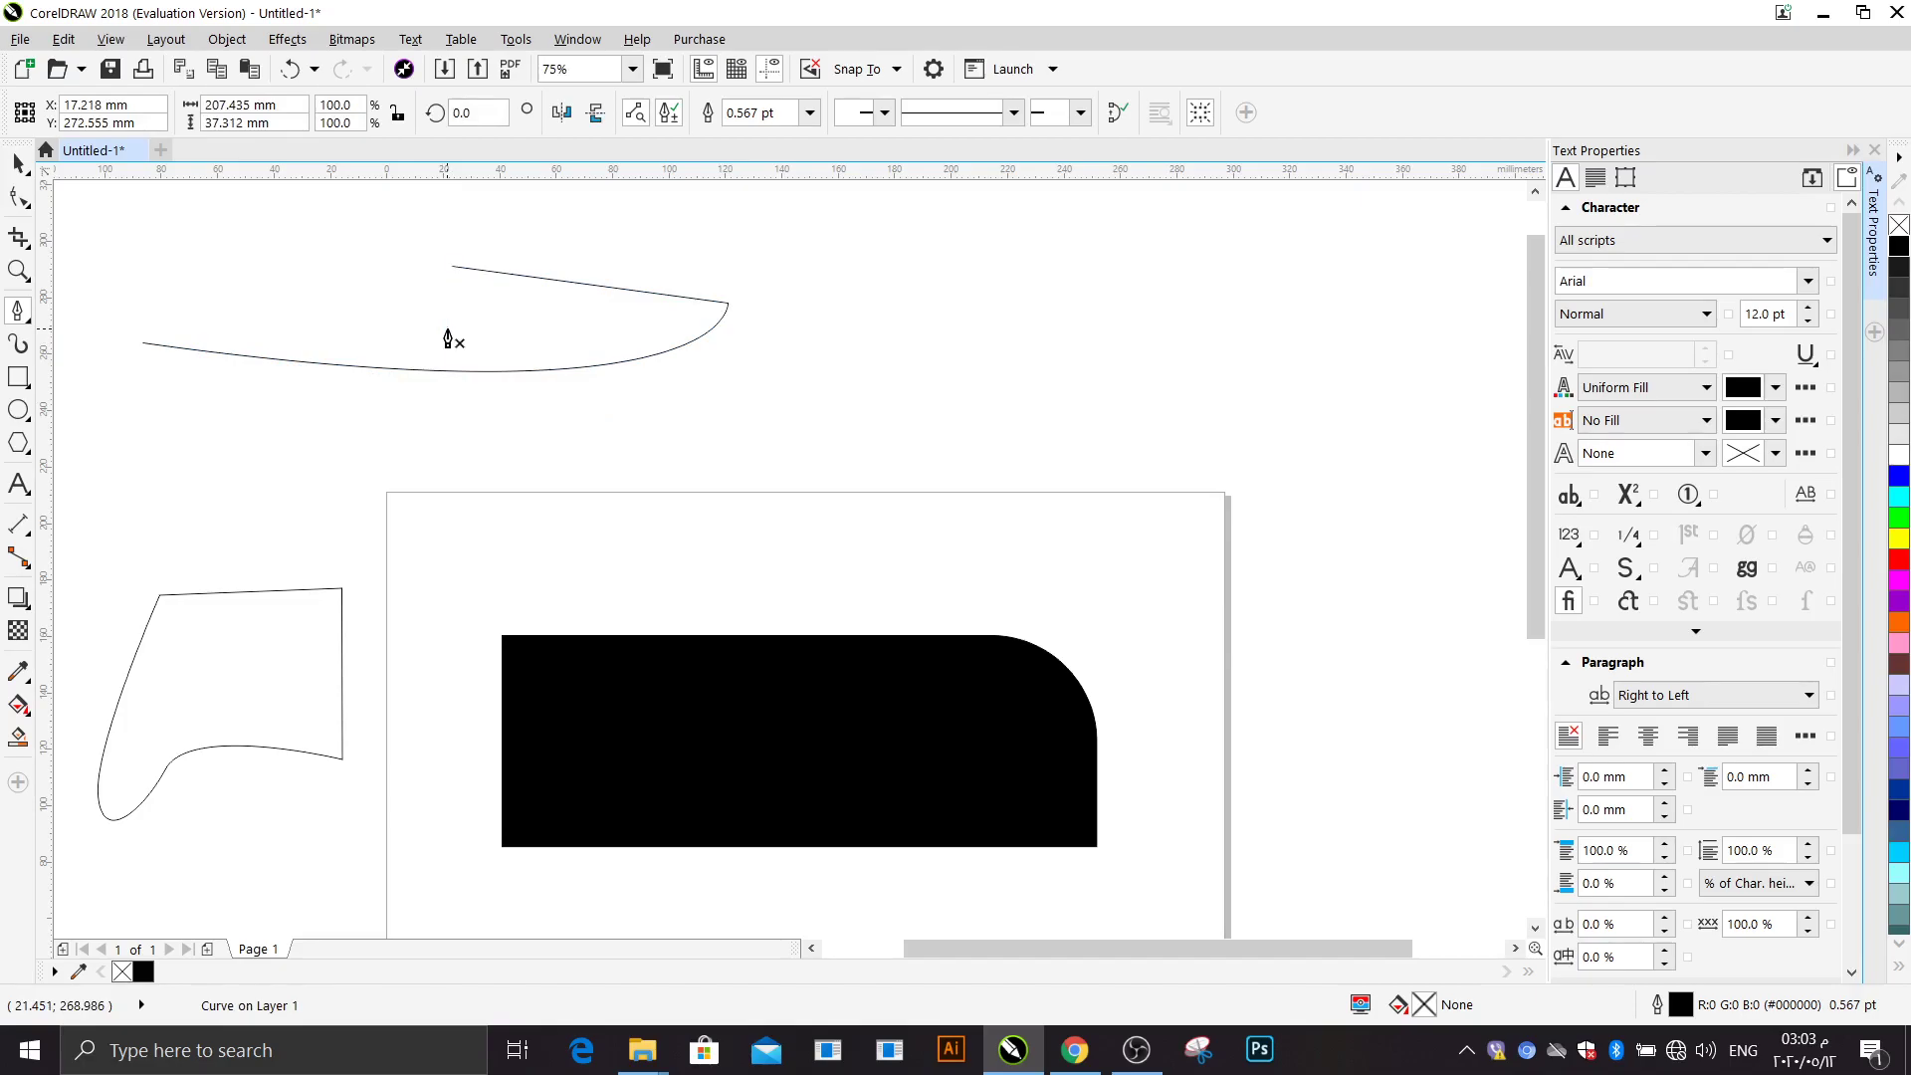
# Step: Undo both Pen paths beside and above the page
pyautogui.hotkey('ctrl', 'z')
pyautogui.hotkey('ctrl', 'z')
pyautogui.hotkey('ctrl', 'z')
pyautogui.hotkey('ctrl', 'z')
pyautogui.hotkey('ctrl', 'z')
pyautogui.hotkey('ctrl', 'z')
# Step: Paint a long wavy stroke above the page with the Artistic Media tool at 9.5 mm width, and undo it
pyautogui.click(24, 339)
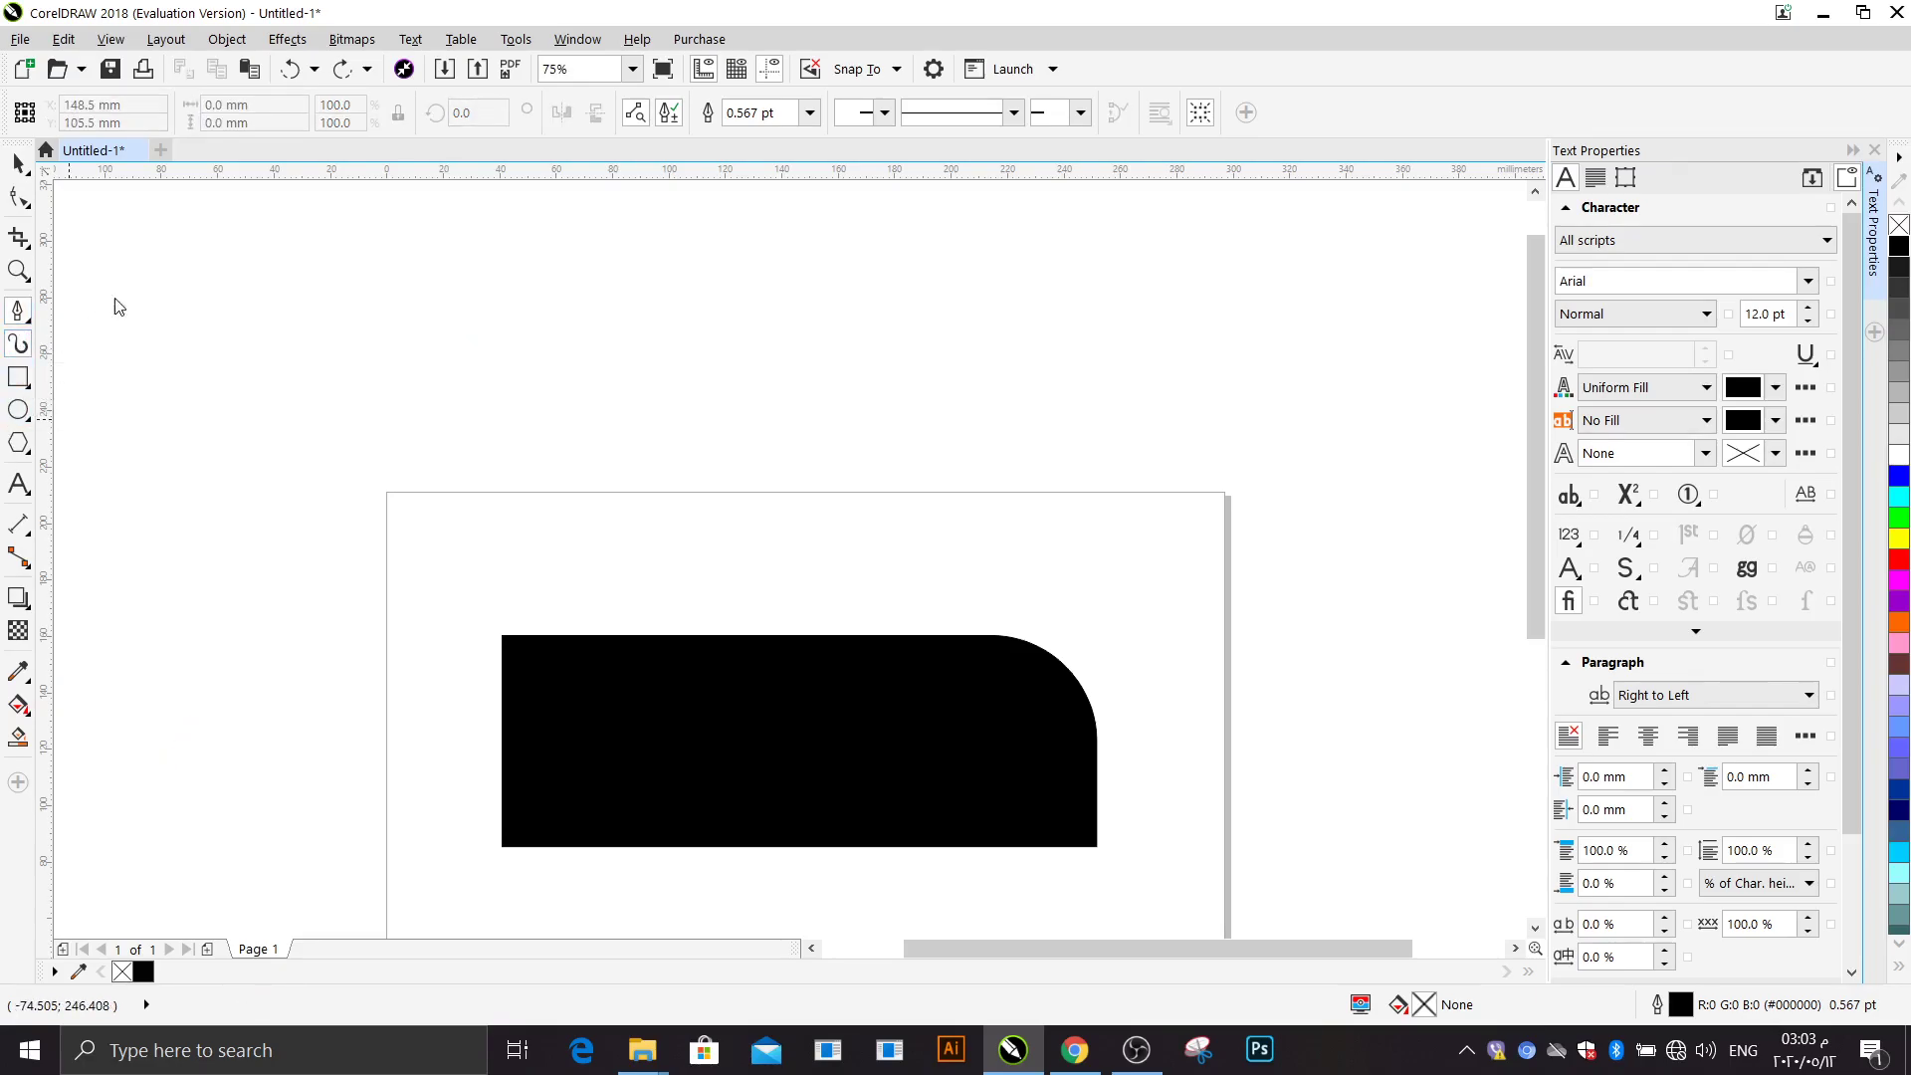
pyautogui.moveTo(194, 335)
pyautogui.mouseDown()
pyautogui.moveTo(348, 327)
pyautogui.moveTo(799, 438)
pyautogui.moveTo(945, 366)
pyautogui.mouseUp()
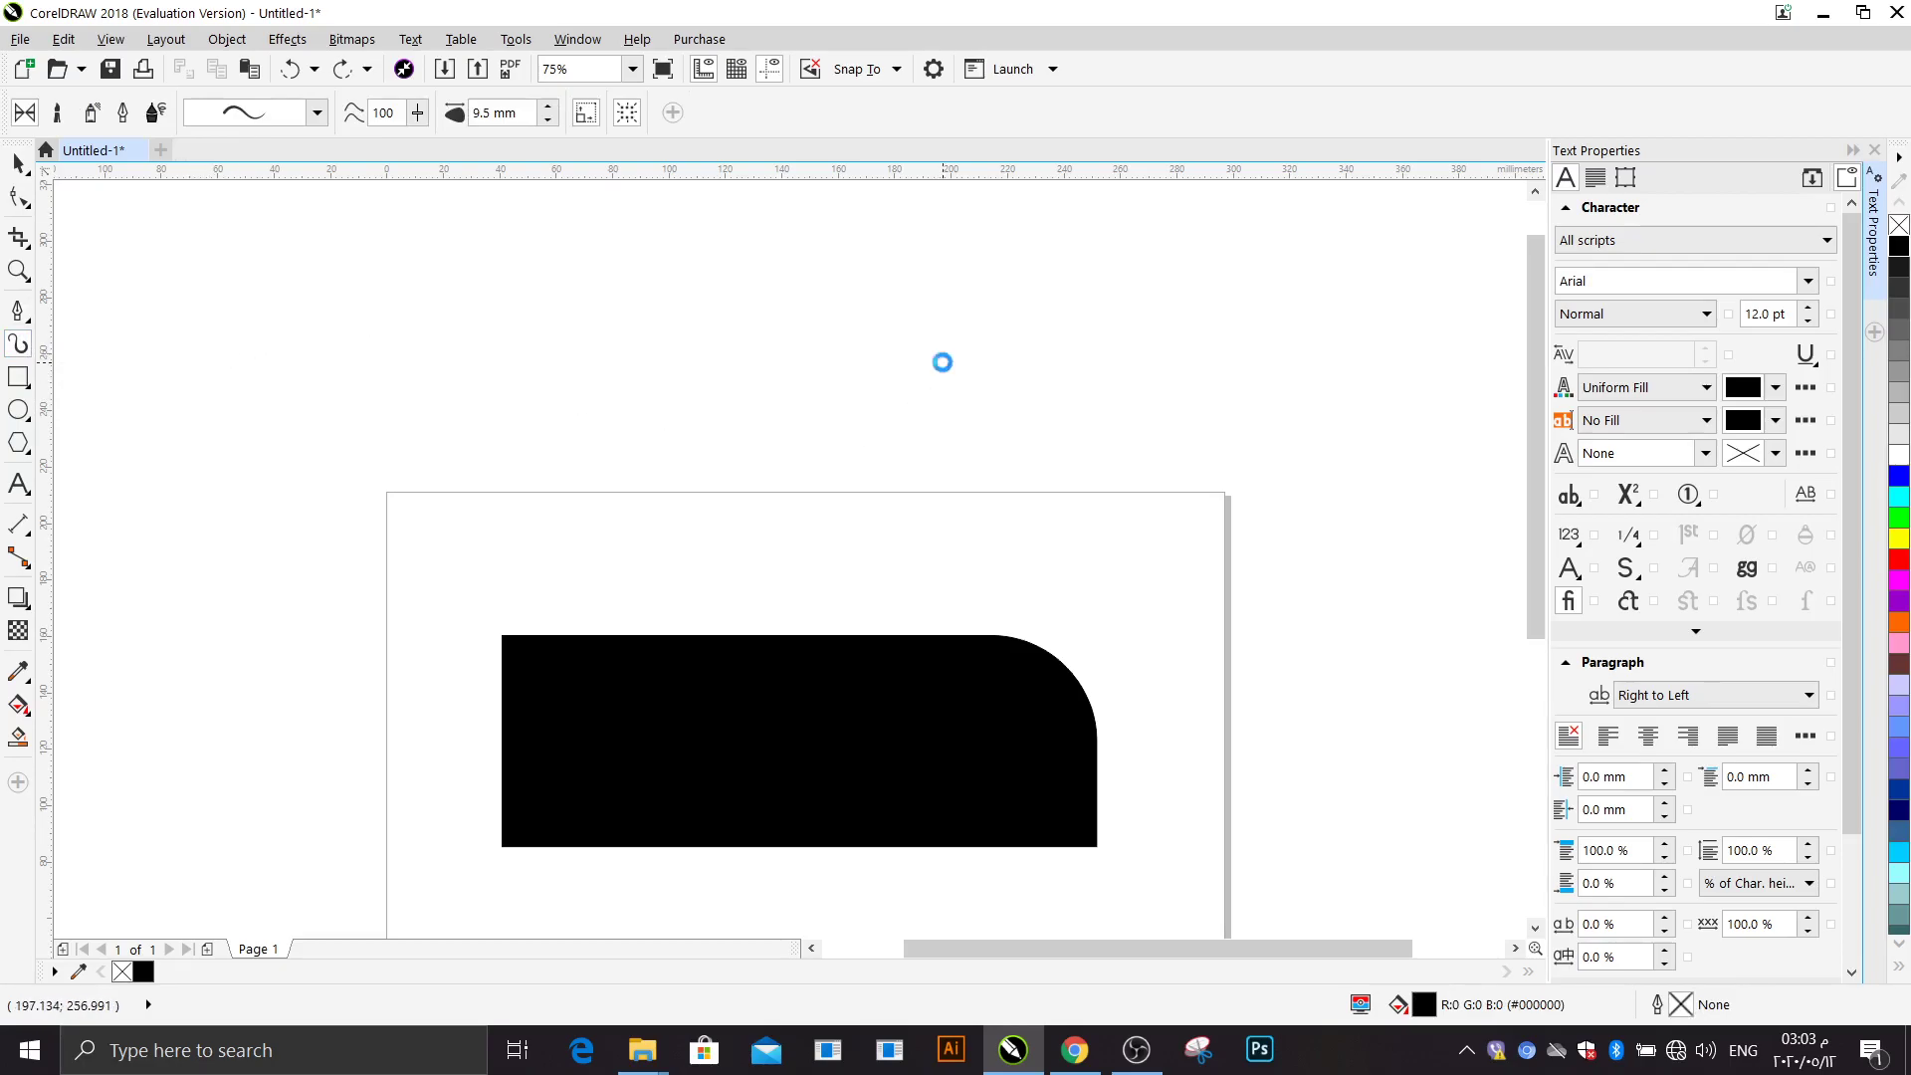
pyautogui.moveTo(1120, 456)
pyautogui.mouseDown()
pyautogui.moveTo(1153, 368)
pyautogui.moveTo(1482, 328)
pyautogui.moveTo(1254, 354)
pyautogui.moveTo(1257, 537)
pyautogui.mouseUp()
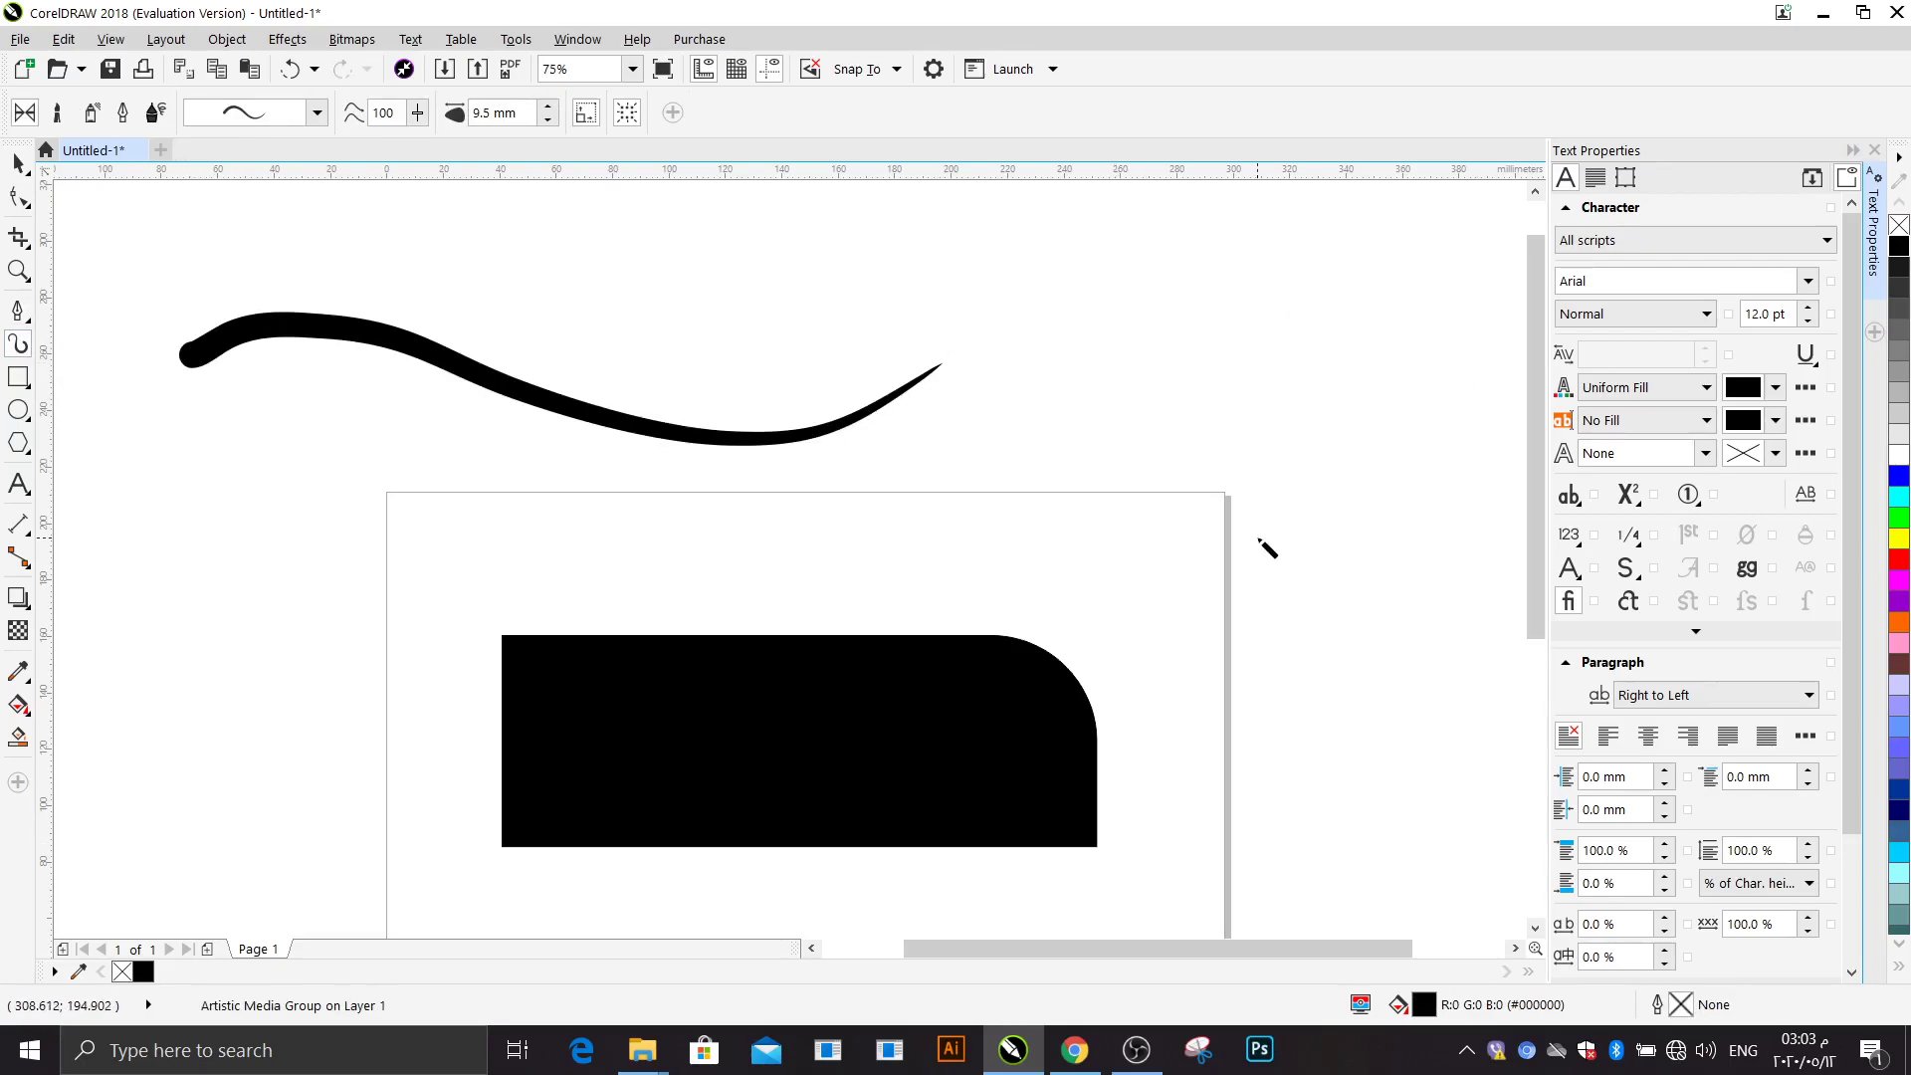
pyautogui.hotkey('ctrl', 'z')
pyautogui.hotkey('ctrl', 'z')
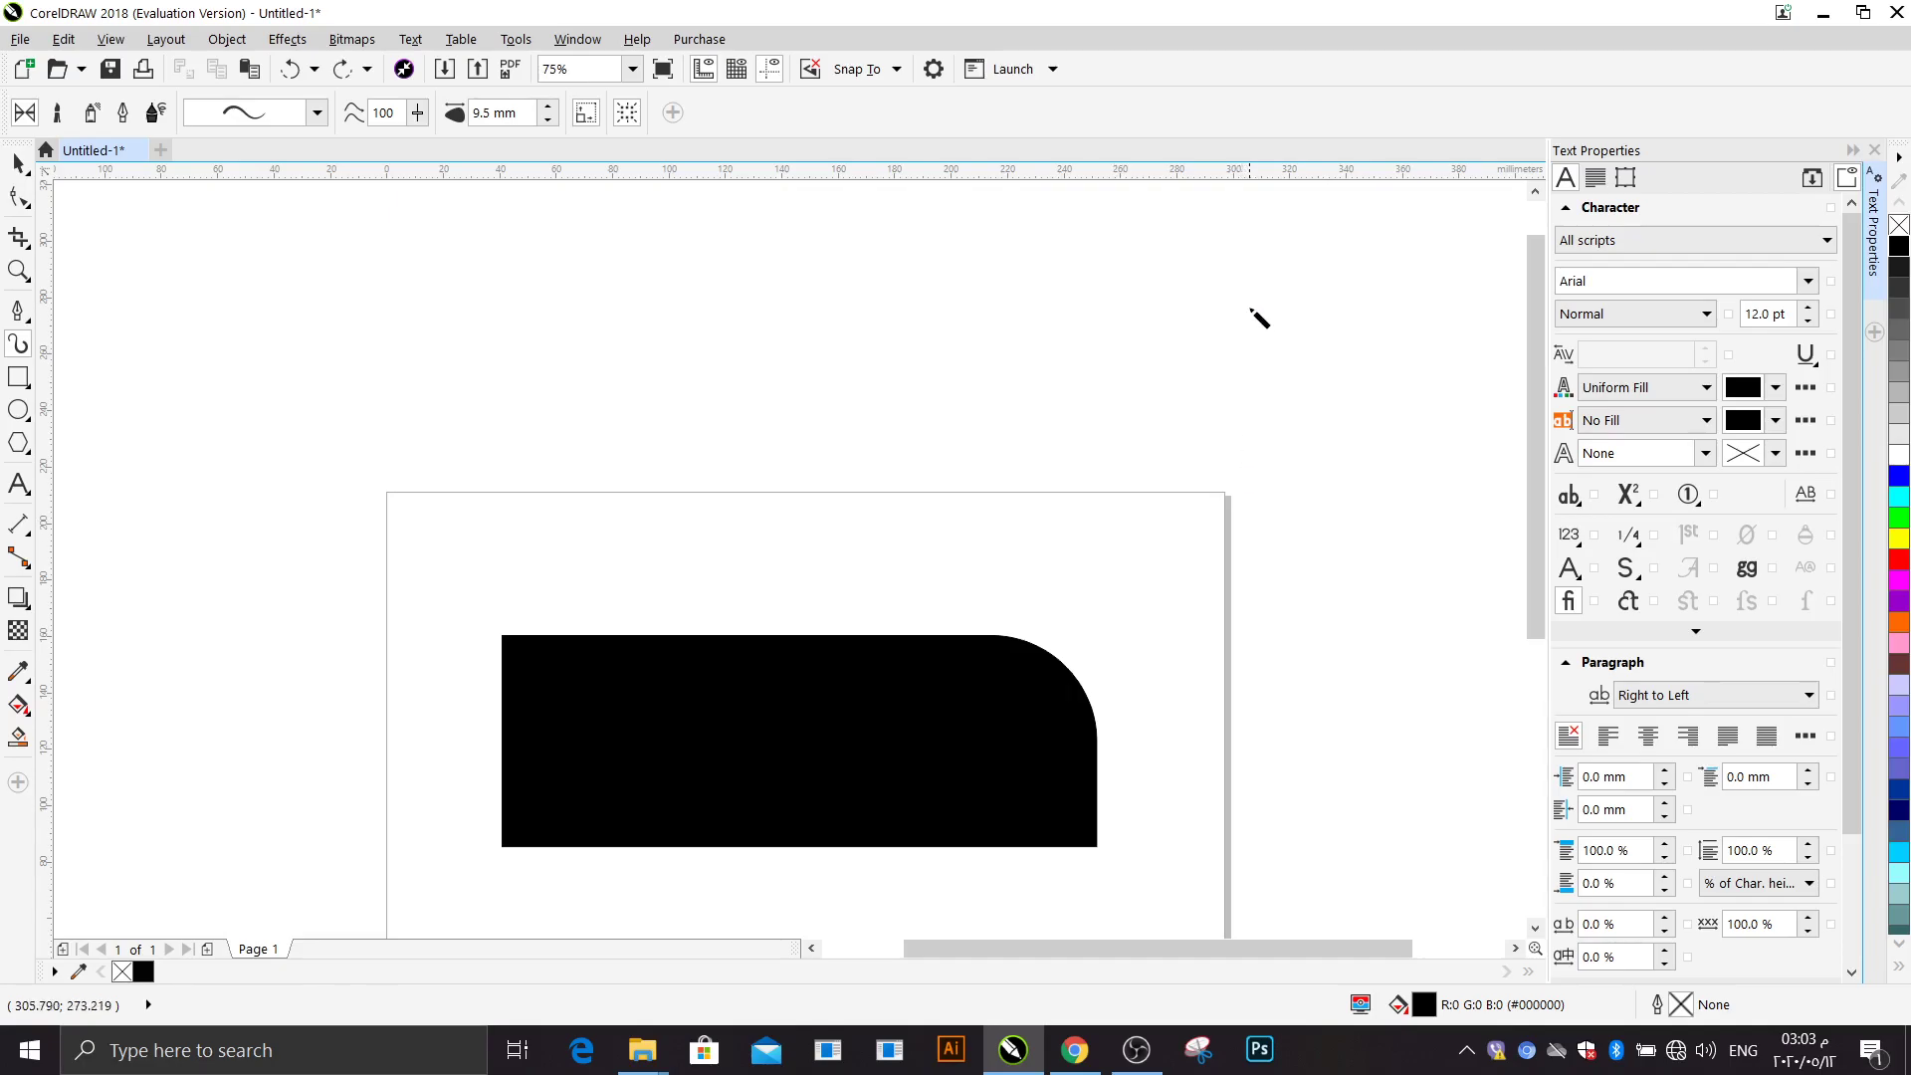
# Step: Paint several separate letter-like Artistic Media strokes above the black shape, across the page's upper edge
pyautogui.moveTo(1143, 401)
pyautogui.mouseDown()
pyautogui.moveTo(1182, 333)
pyautogui.moveTo(1269, 434)
pyautogui.moveTo(1193, 508)
pyautogui.moveTo(1123, 516)
pyautogui.mouseUp()
pyautogui.moveTo(1034, 418)
pyautogui.mouseDown()
pyautogui.moveTo(1009, 502)
pyautogui.moveTo(1075, 501)
pyautogui.moveTo(1100, 439)
pyautogui.moveTo(1029, 417)
pyautogui.moveTo(858, 546)
pyautogui.mouseUp()
pyautogui.moveTo(849, 418)
pyautogui.mouseDown()
pyautogui.moveTo(874, 476)
pyautogui.moveTo(687, 519)
pyautogui.moveTo(601, 235)
pyautogui.mouseUp()
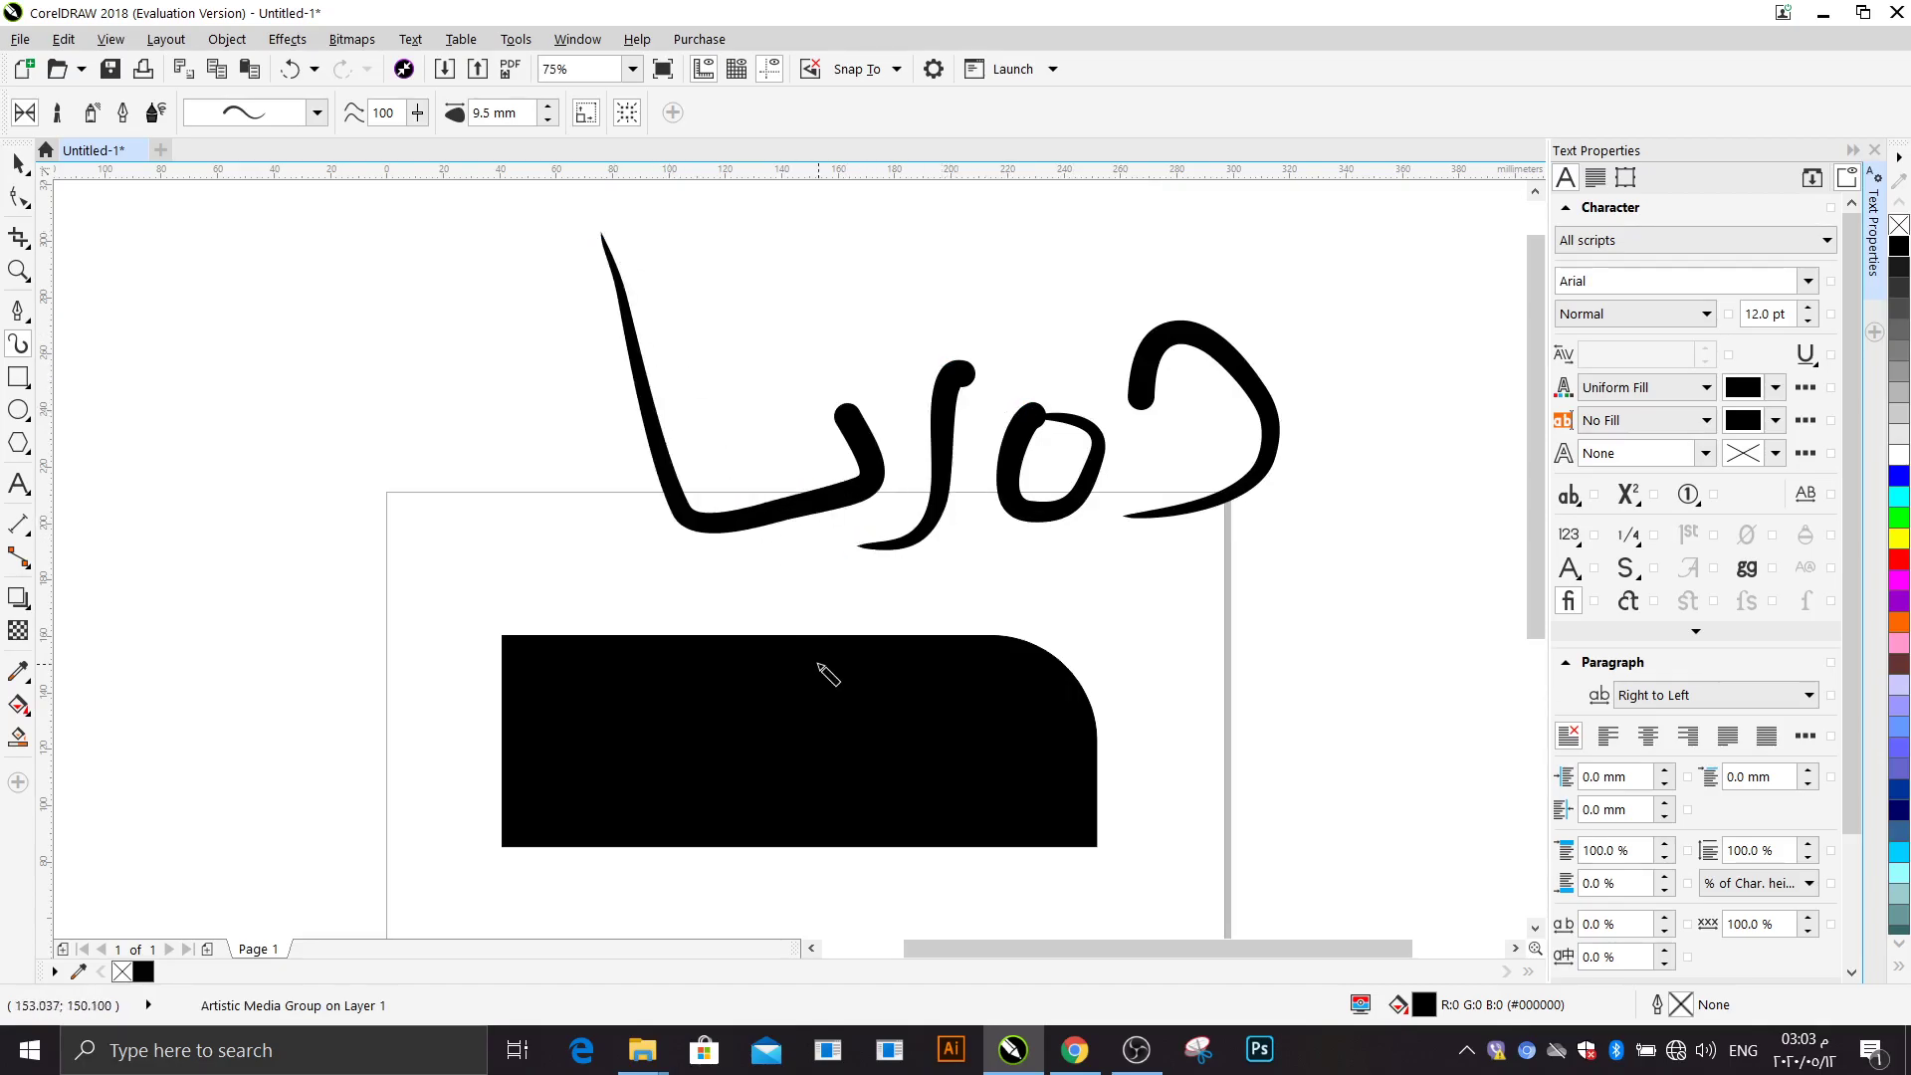
pyautogui.moveTo(799, 590); pyautogui.dragTo(856, 553)
# Step: Undo all the letter-like strokes above the black shape
pyautogui.hotkey('ctrl', 'z')
pyautogui.hotkey('ctrl', 'z')
pyautogui.hotkey('ctrl', 'z')
pyautogui.hotkey('ctrl', 'z')
pyautogui.hotkey('ctrl', 'z')
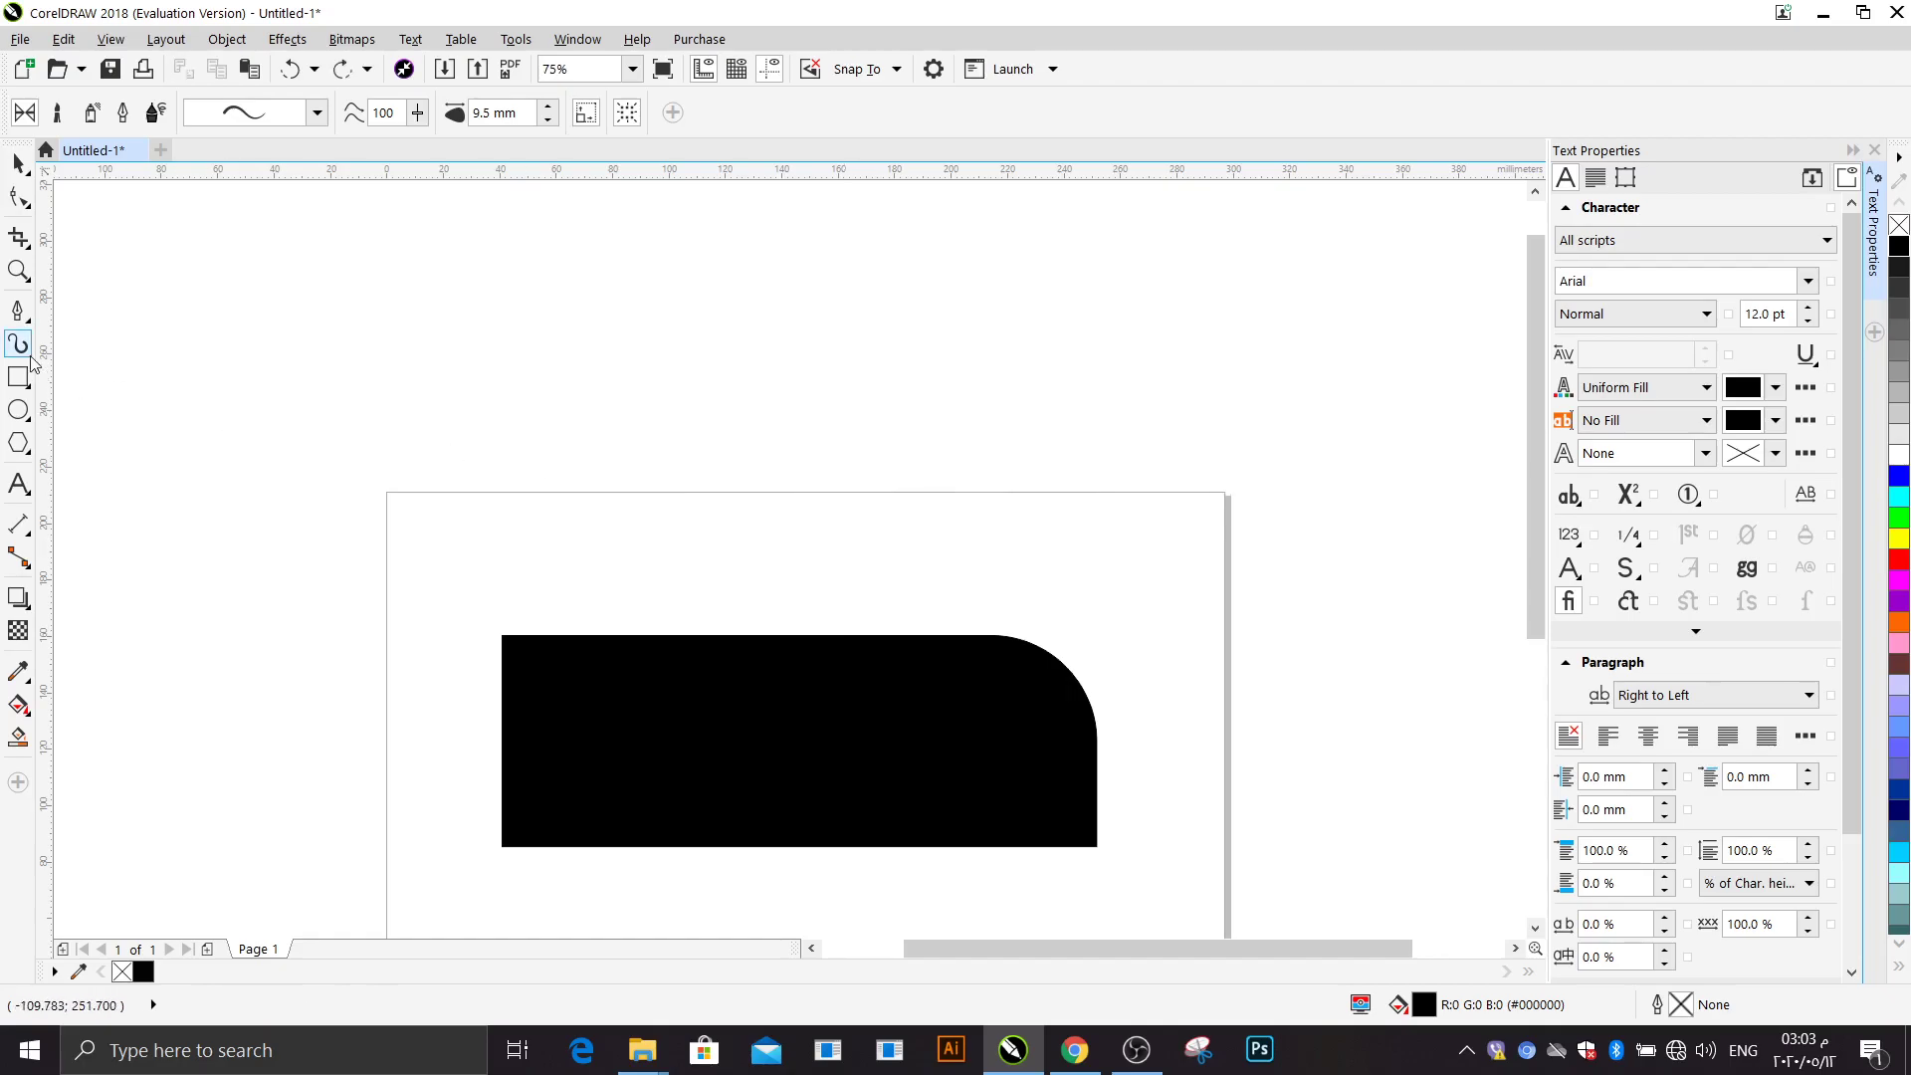
# Step: Paint a wavy stroke above the page's right half, and a second one to its left with freehand smoothing set to 61
pyautogui.moveTo(271, 311)
pyautogui.mouseDown()
pyautogui.moveTo(364, 304)
pyautogui.moveTo(1199, 390)
pyautogui.moveTo(1232, 365)
pyautogui.moveTo(1179, 331)
pyautogui.moveTo(1084, 324)
pyautogui.moveTo(1054, 390)
pyautogui.moveTo(962, 469)
pyautogui.moveTo(819, 428)
pyautogui.moveTo(806, 351)
pyautogui.mouseUp()
pyautogui.press('Delete')
pyautogui.click(418, 112)
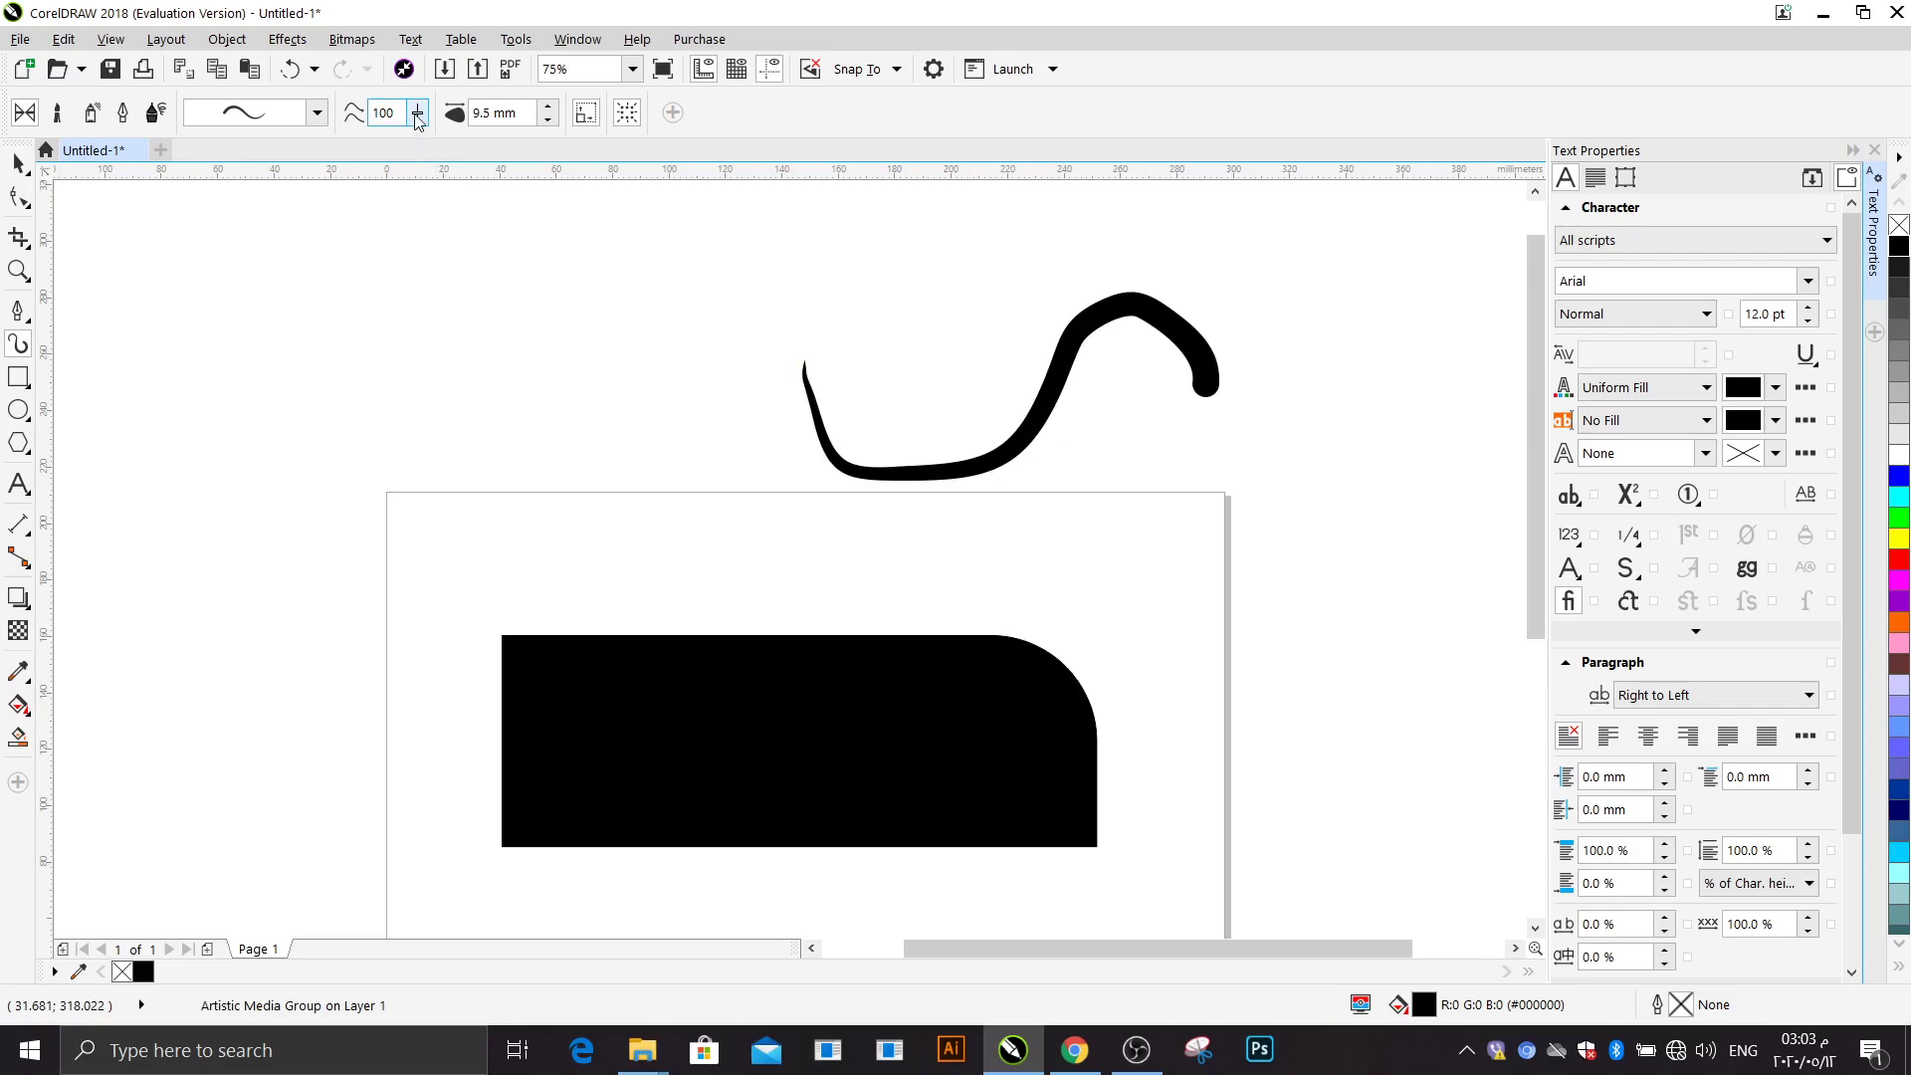
pyautogui.moveTo(415, 139); pyautogui.dragTo(370, 151)
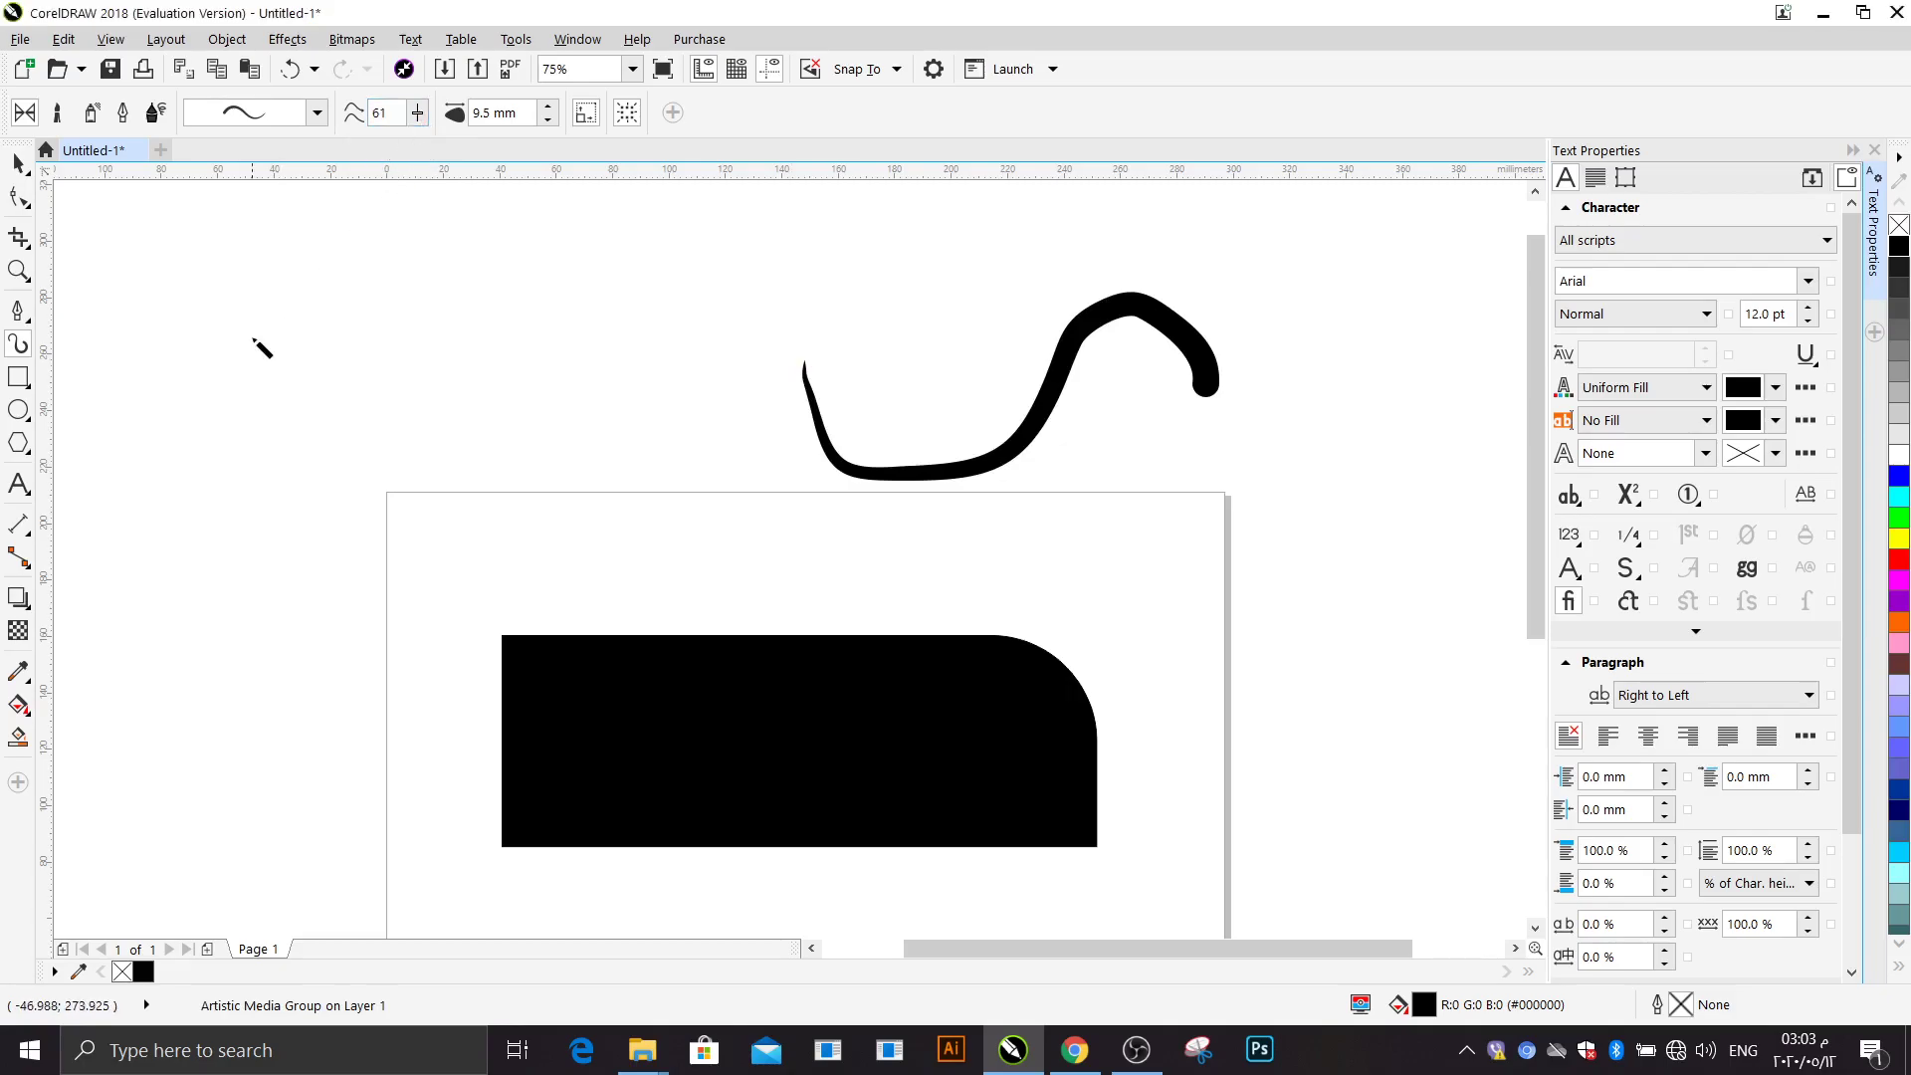
pyautogui.moveTo(237, 355); pyautogui.dragTo(572, 316)
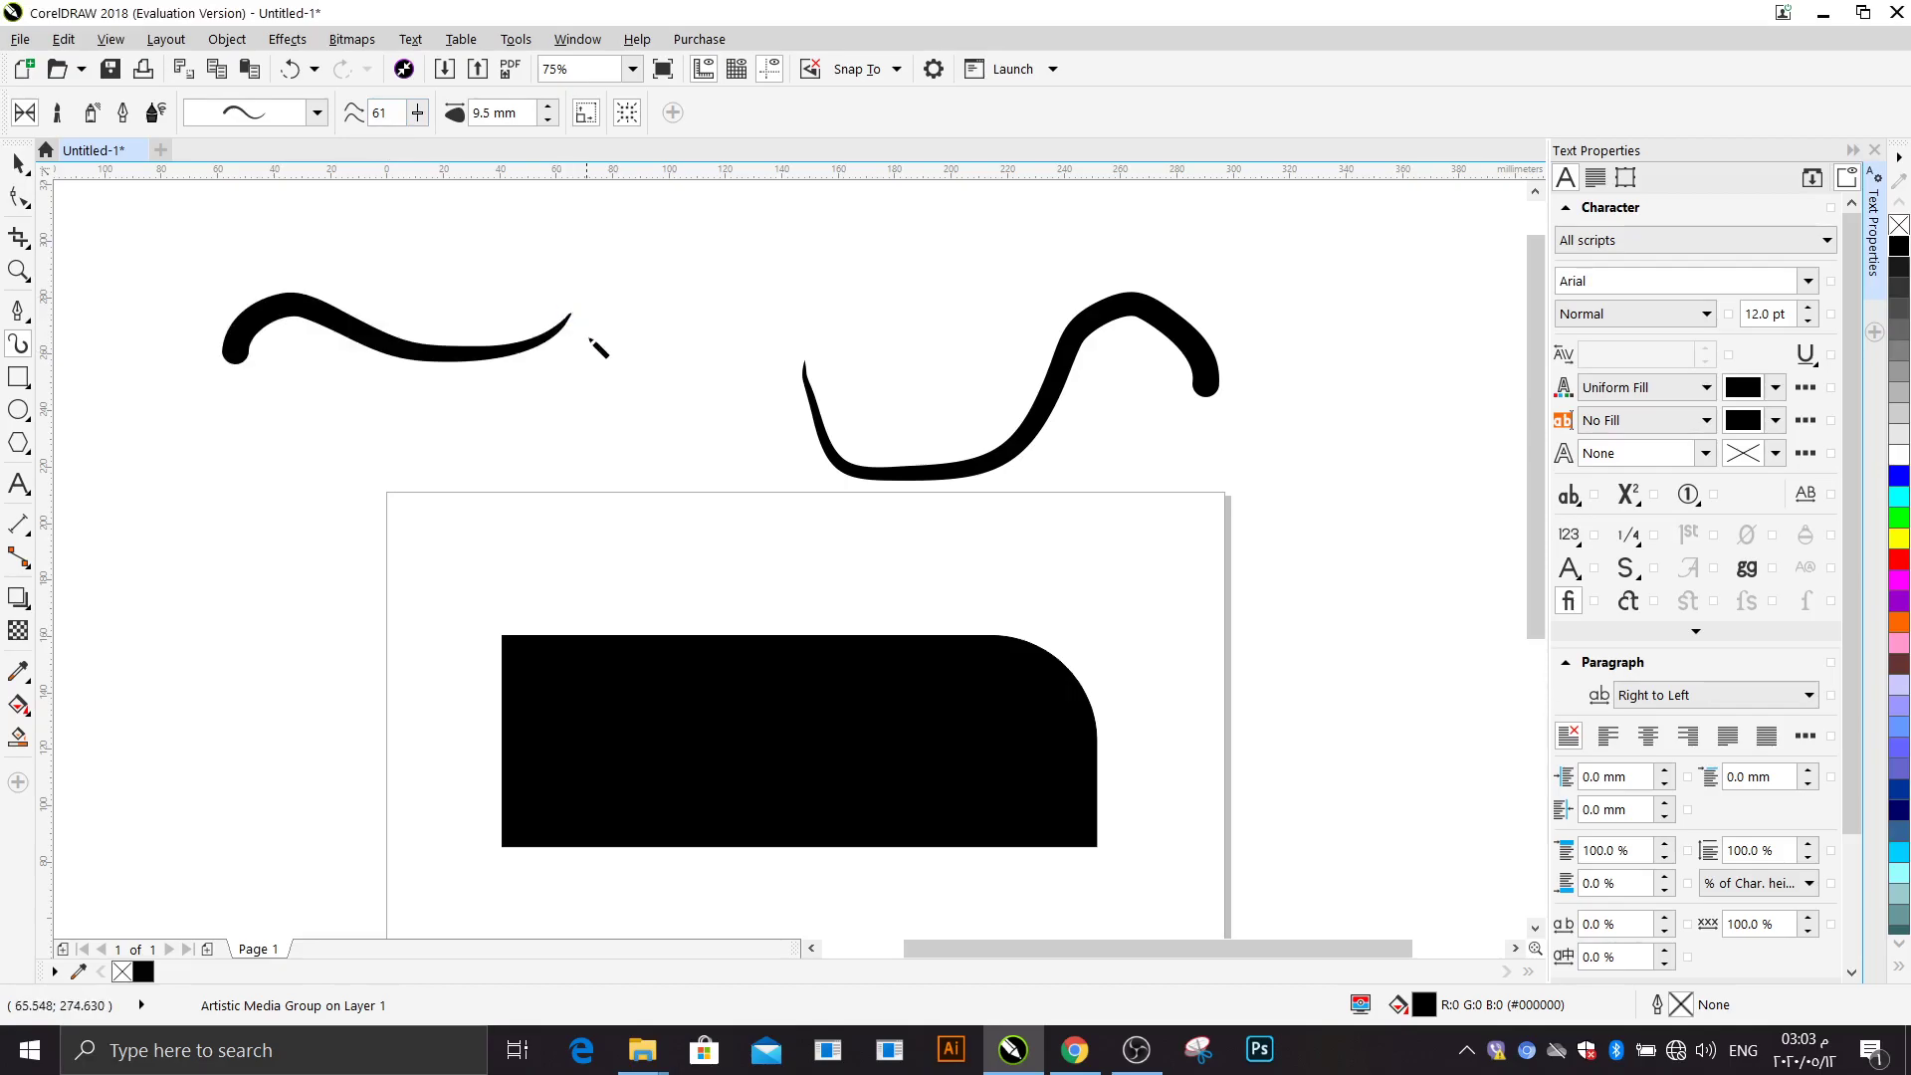
# Step: Try larger and smaller stroke widths for the Artistic Media tool
pyautogui.click(550, 108)
pyautogui.click(551, 108)
pyautogui.click(549, 120)
pyautogui.click(549, 119)
pyautogui.click(551, 107)
pyautogui.click(551, 107)
pyautogui.click(549, 120)
pyautogui.click(549, 120)
pyautogui.click(549, 121)
pyautogui.click(550, 120)
pyautogui.click(549, 120)
pyautogui.click(549, 120)
pyautogui.click(549, 121)
# Step: Set the freehand smoothing to 100 and the stroke width to 9.0 mm
pyautogui.click(418, 113)
pyautogui.moveTo(413, 142); pyautogui.dragTo(528, 131)
pyautogui.click(544, 108)
pyautogui.click(544, 109)
pyautogui.click(546, 108)
pyautogui.click(547, 109)
pyautogui.click(546, 109)
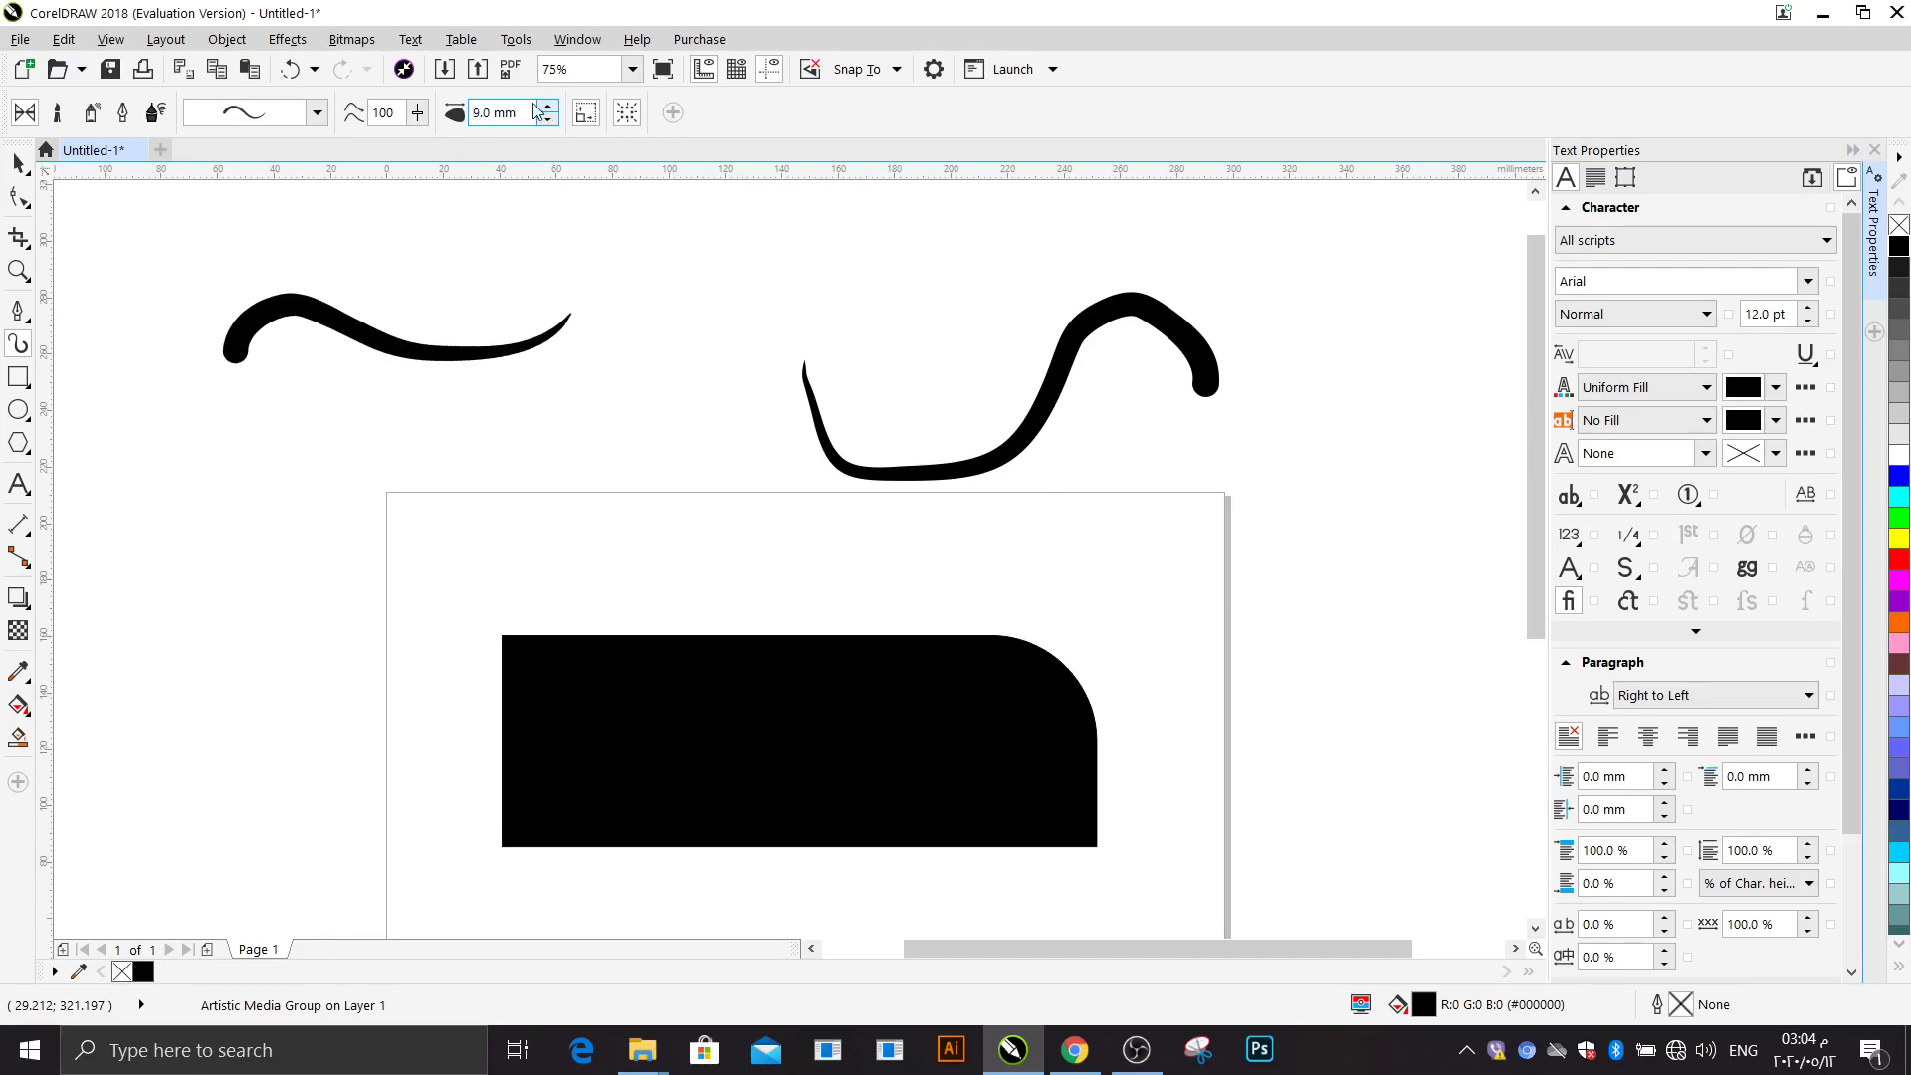
# Step: Choose a preset stroke tapered at both ends and paint a wavy stroke between the two existing ones
pyautogui.click(317, 114)
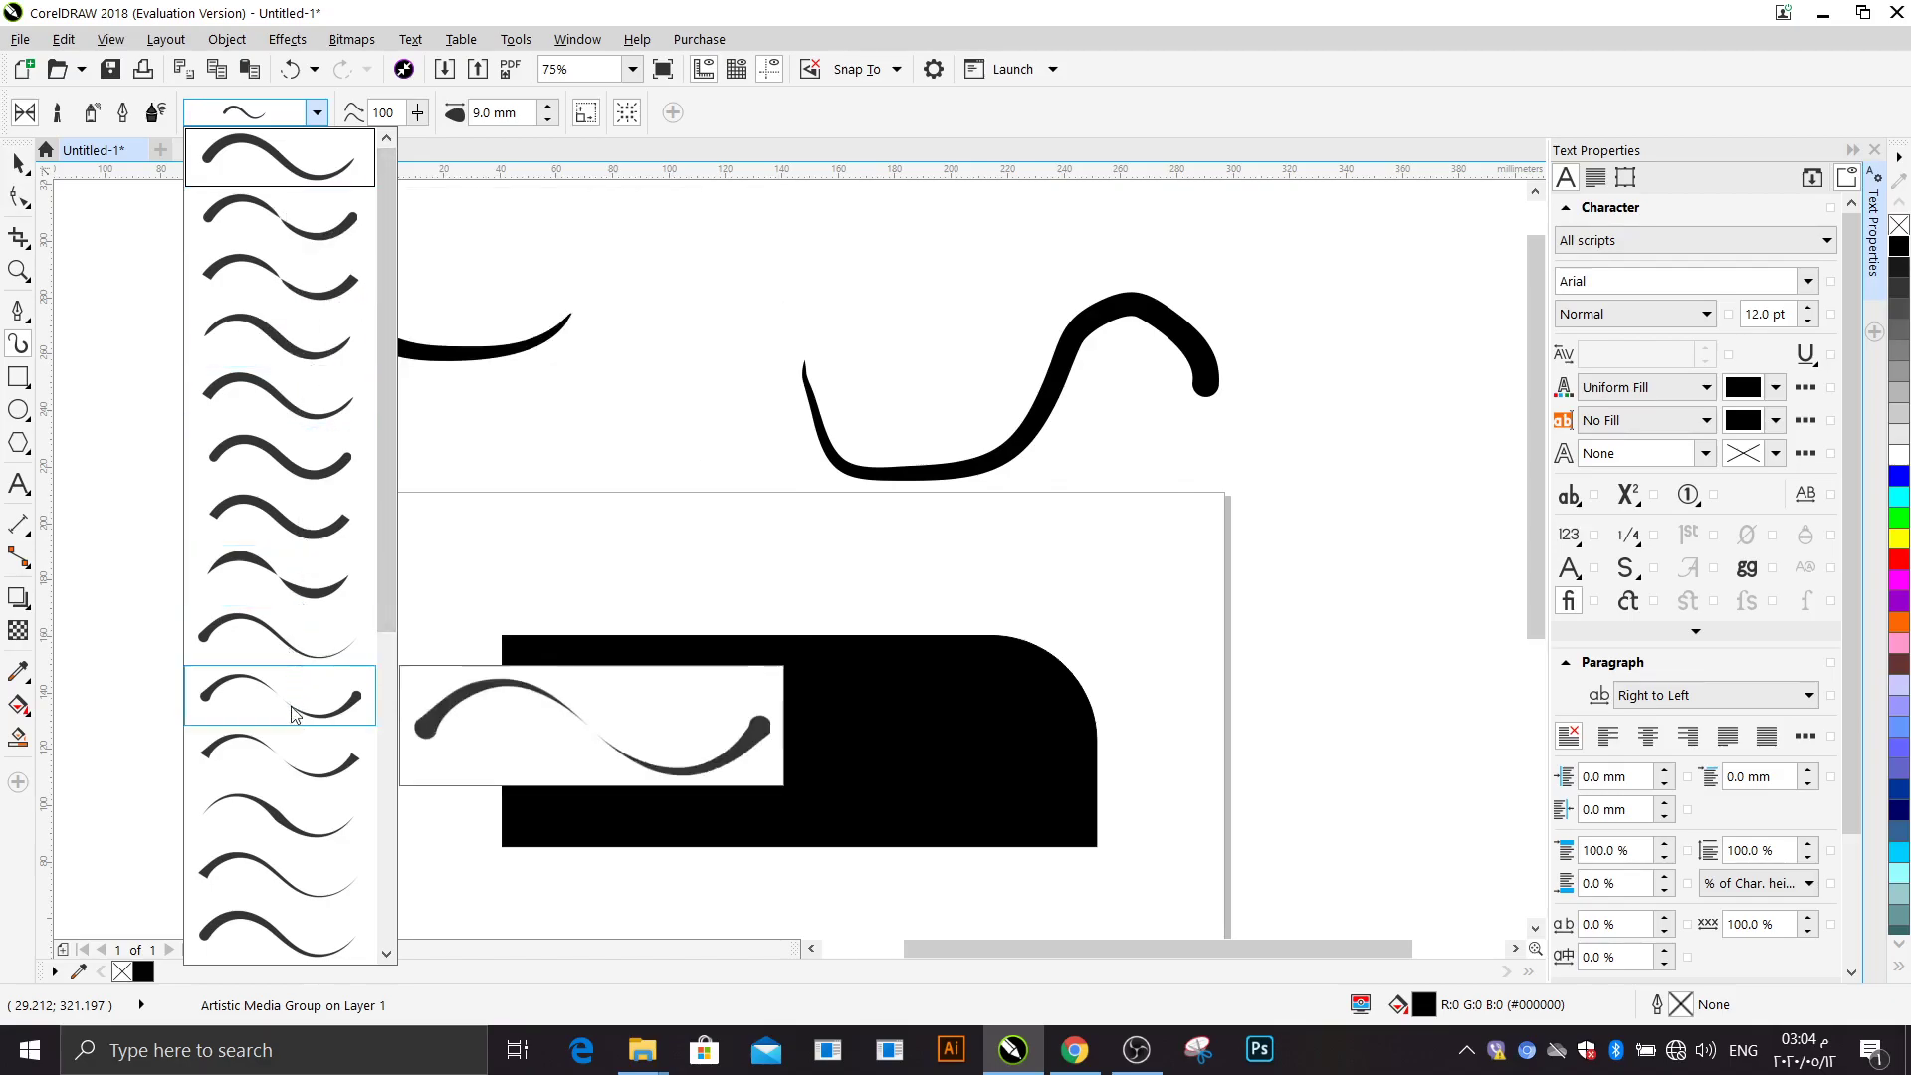
pyautogui.moveTo(379, 617); pyautogui.dragTo(376, 889)
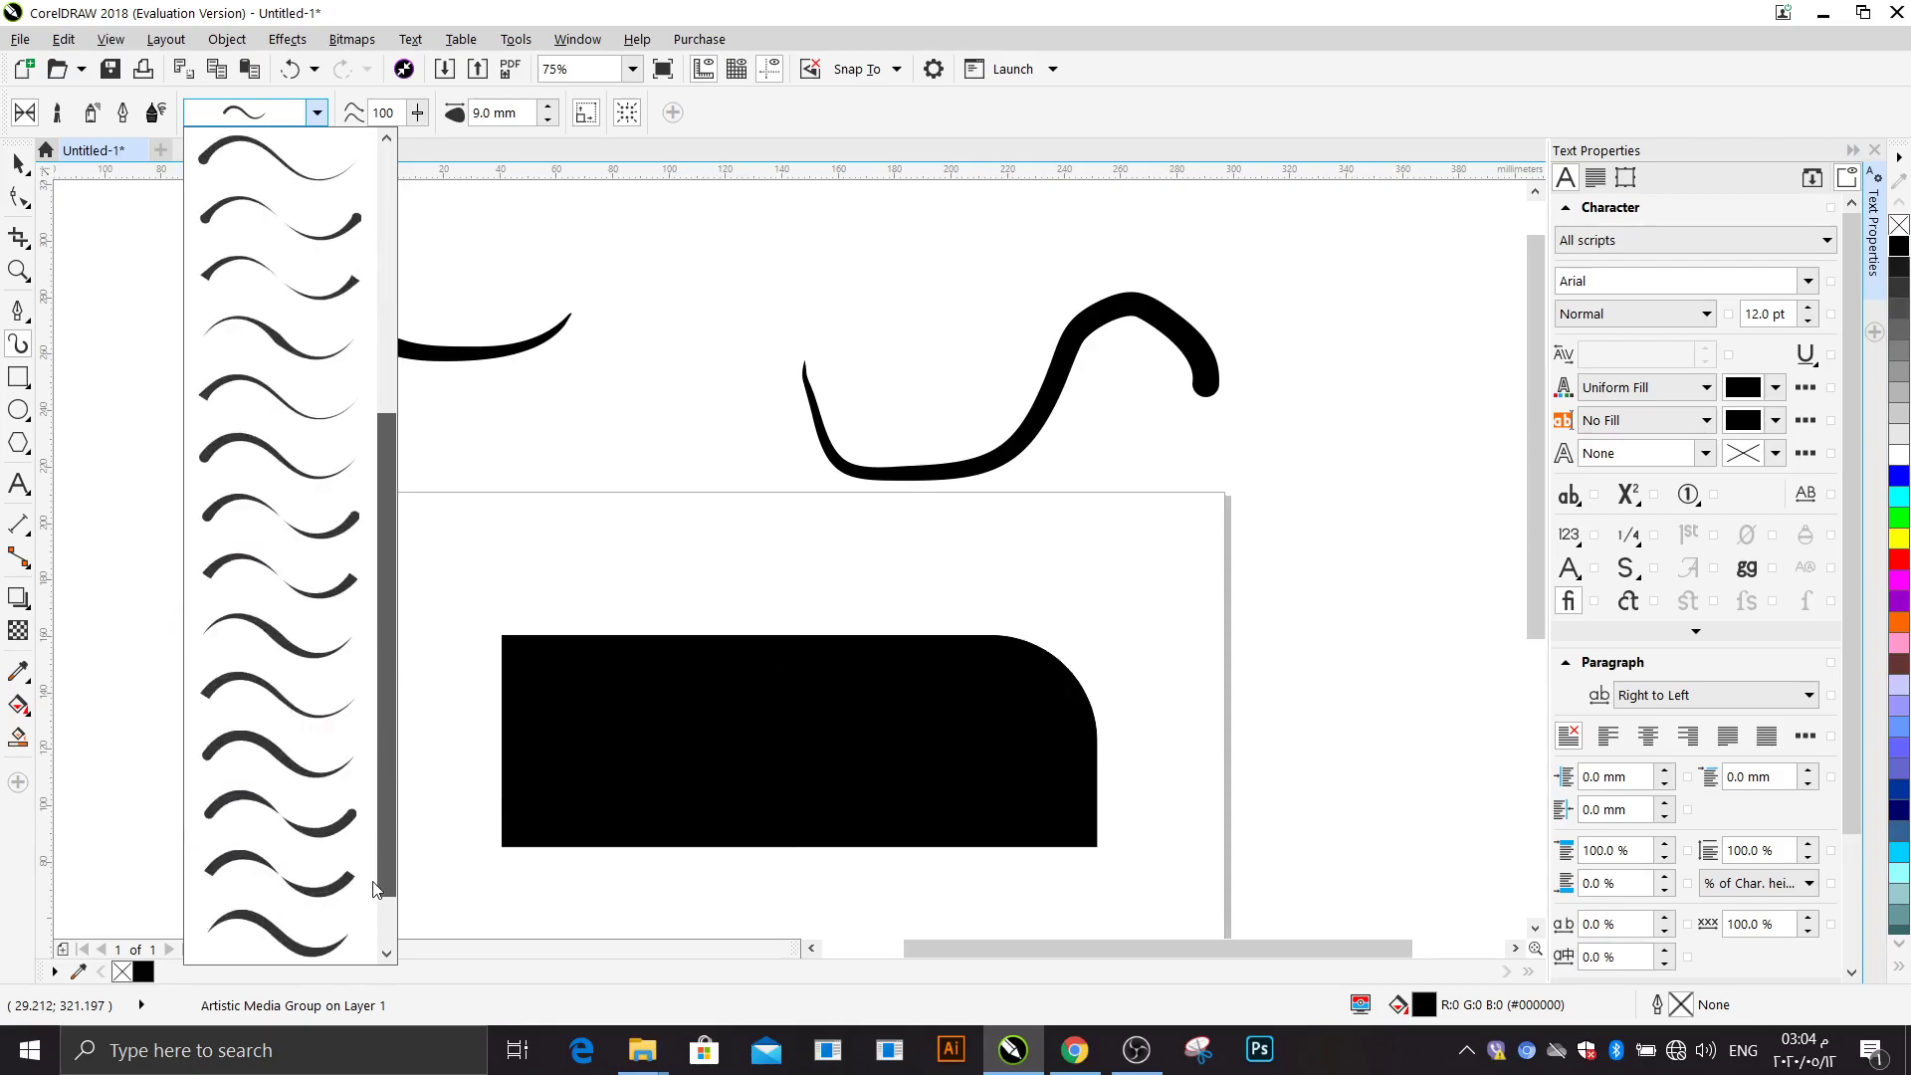
pyautogui.click(271, 642)
pyautogui.moveTo(618, 332)
pyautogui.mouseDown()
pyautogui.moveTo(657, 291)
pyautogui.moveTo(843, 299)
pyautogui.moveTo(1013, 264)
pyautogui.mouseUp()
# Step: Choose a preset stroke with a gap in its middle and paint a stroke across the page's right edge
pyautogui.click(317, 112)
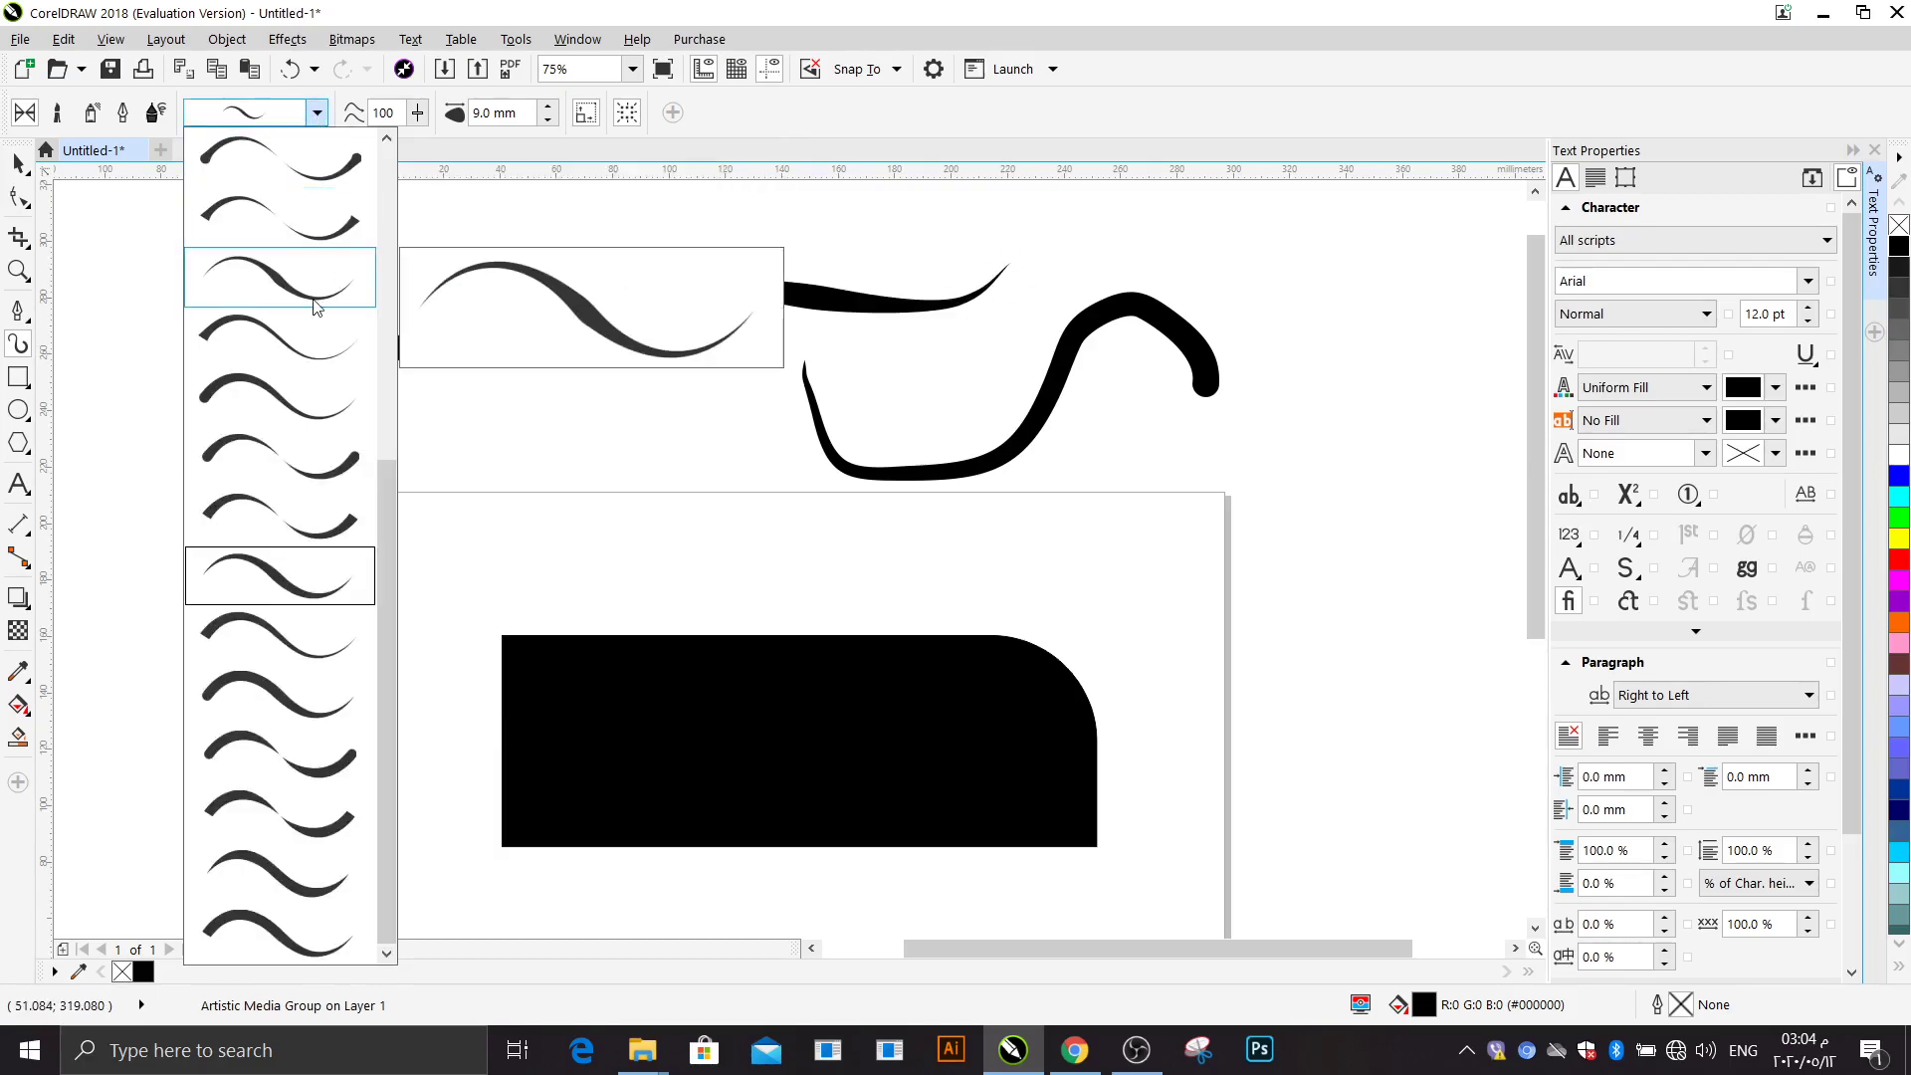
pyautogui.click(302, 196)
pyautogui.moveTo(1406, 576)
pyautogui.mouseDown()
pyautogui.moveTo(1332, 536)
pyautogui.moveTo(1076, 633)
pyautogui.moveTo(961, 609)
pyautogui.mouseUp()
# Step: Undo the two newest preset strokes and the last stroke width changes
pyautogui.hotkey('ctrl', 'z')
pyautogui.hotkey('ctrl', 'z')
pyautogui.hotkey('ctrl', 'z')
pyautogui.hotkey('ctrl', 'z')
pyautogui.hotkey('ctrl', 'z')
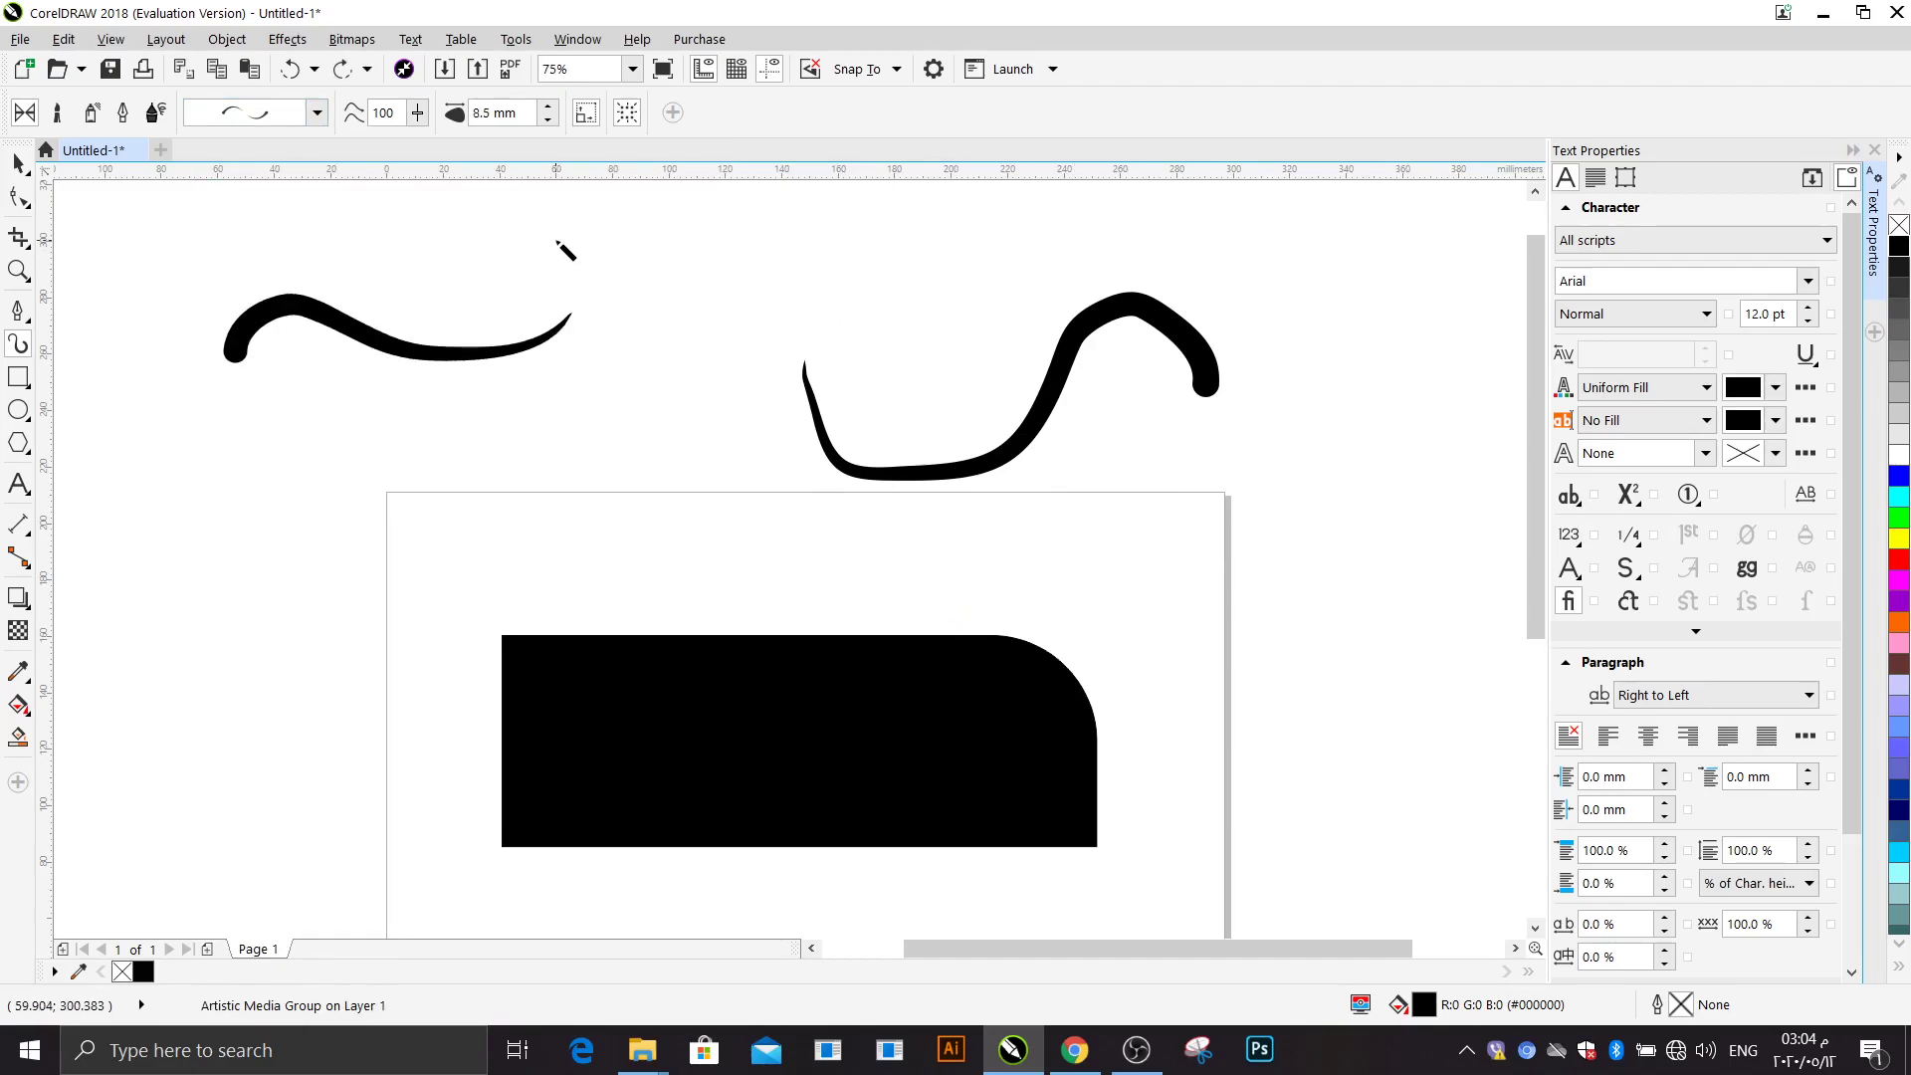
pyautogui.hotkey('ctrl', 'z')
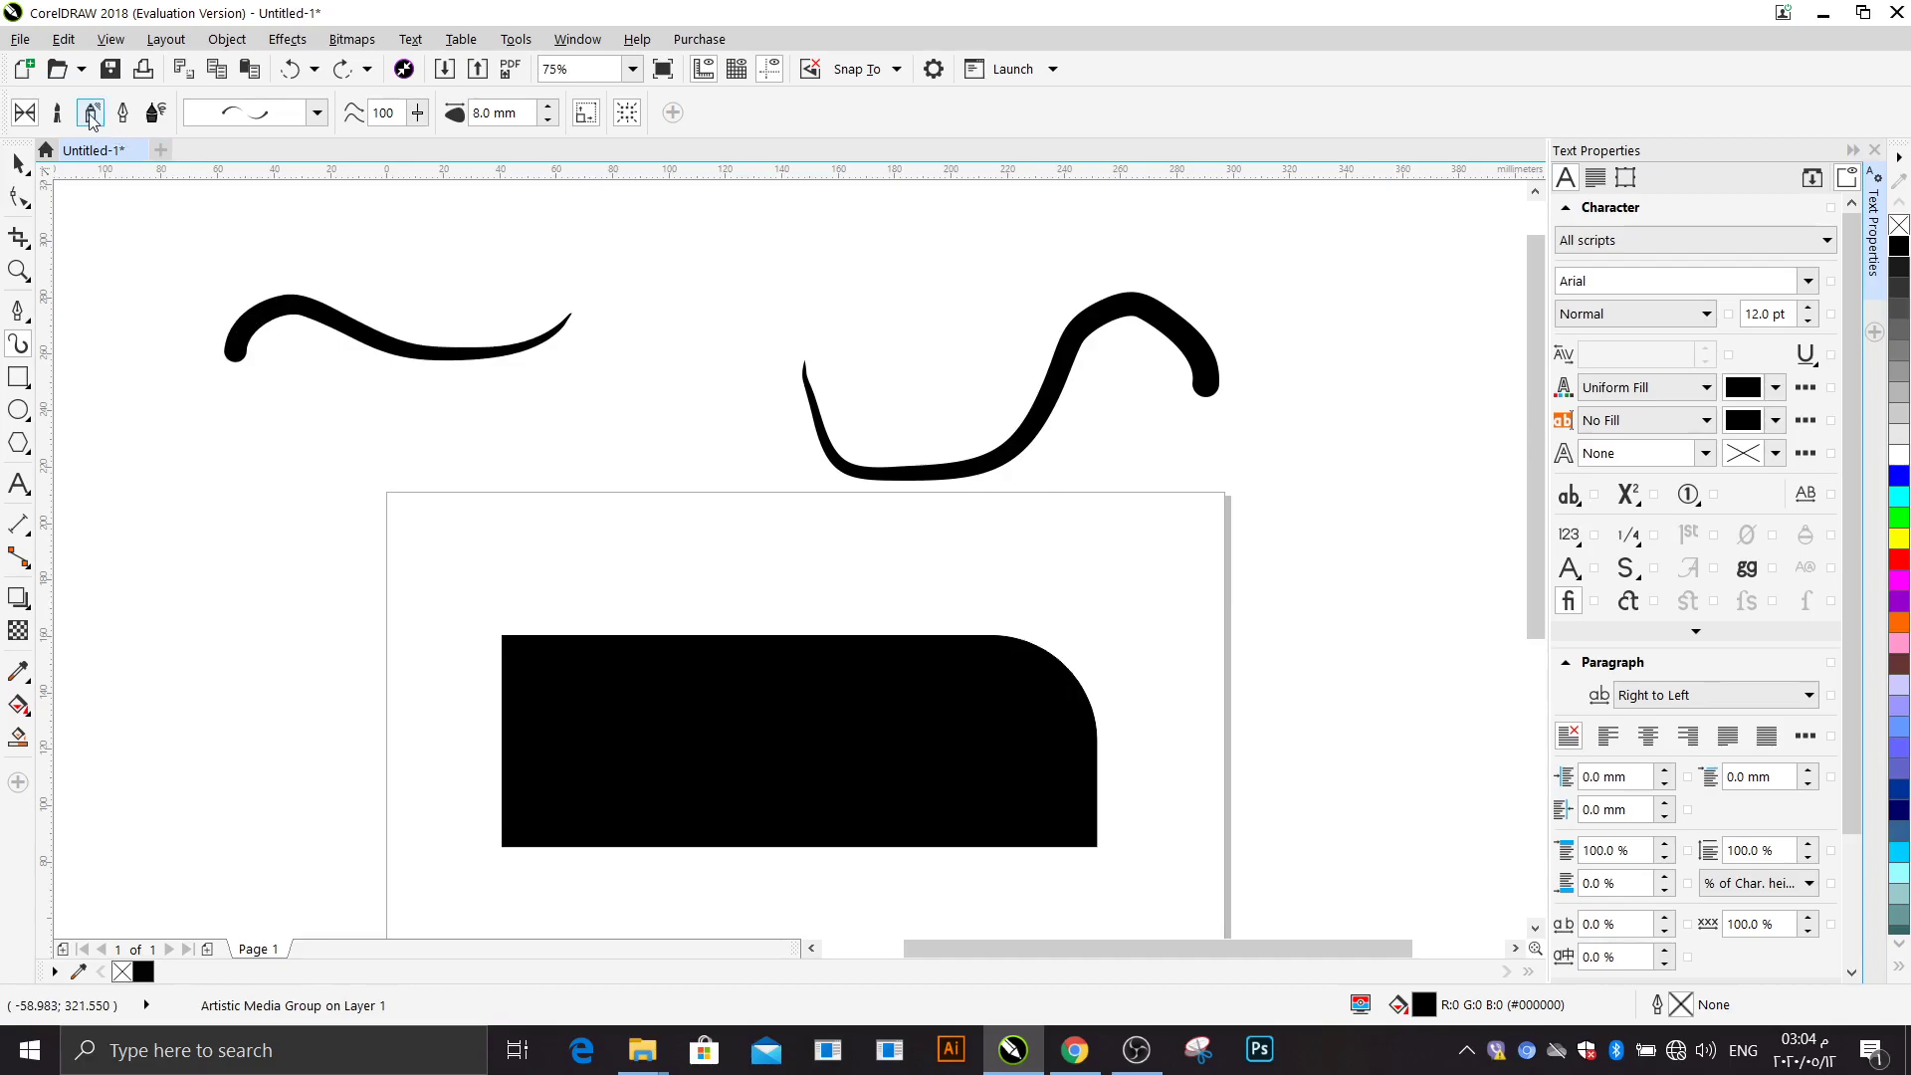
# Step: Spray a line of the Brush Strokes pattern over the black strokes above the page, and open the Artistic Media stroke library
pyautogui.moveTo(179, 247)
pyautogui.mouseDown()
pyautogui.moveTo(377, 247)
pyautogui.moveTo(978, 399)
pyautogui.mouseUp()
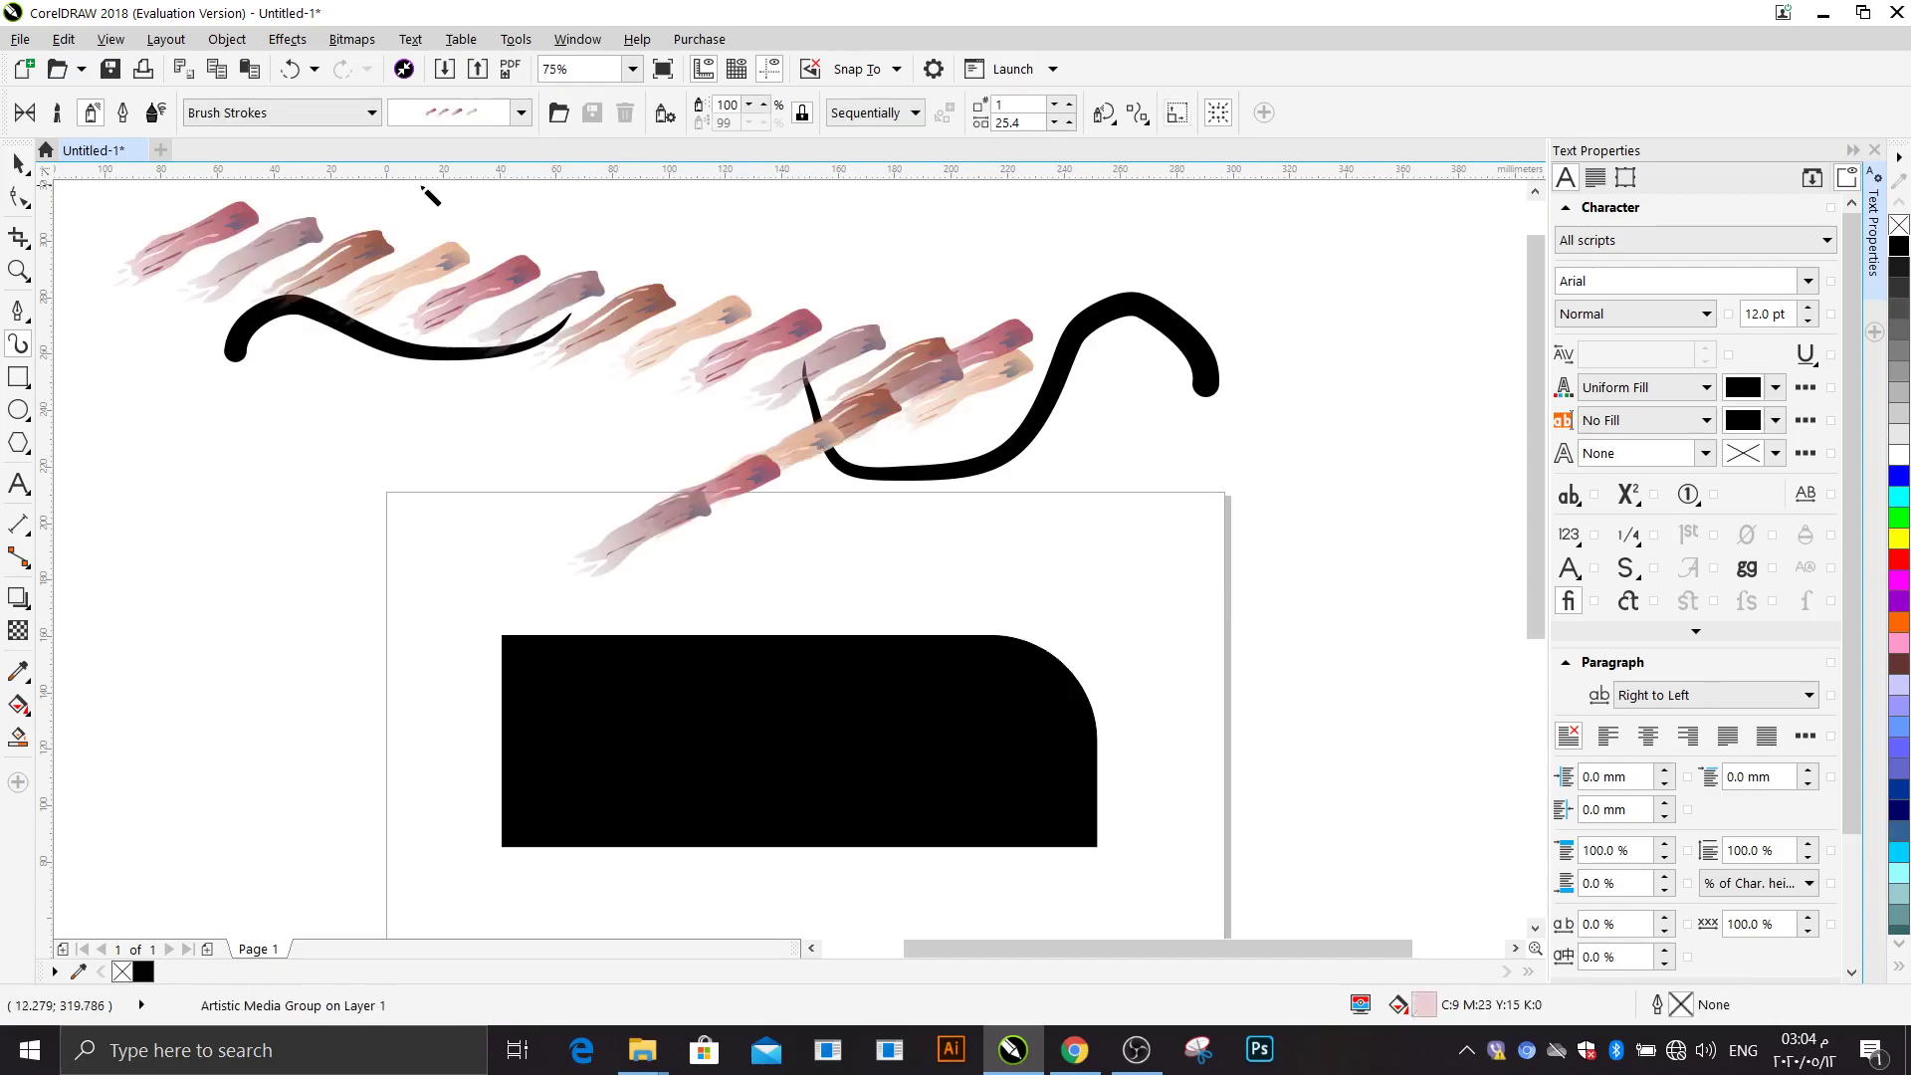
pyautogui.click(296, 40)
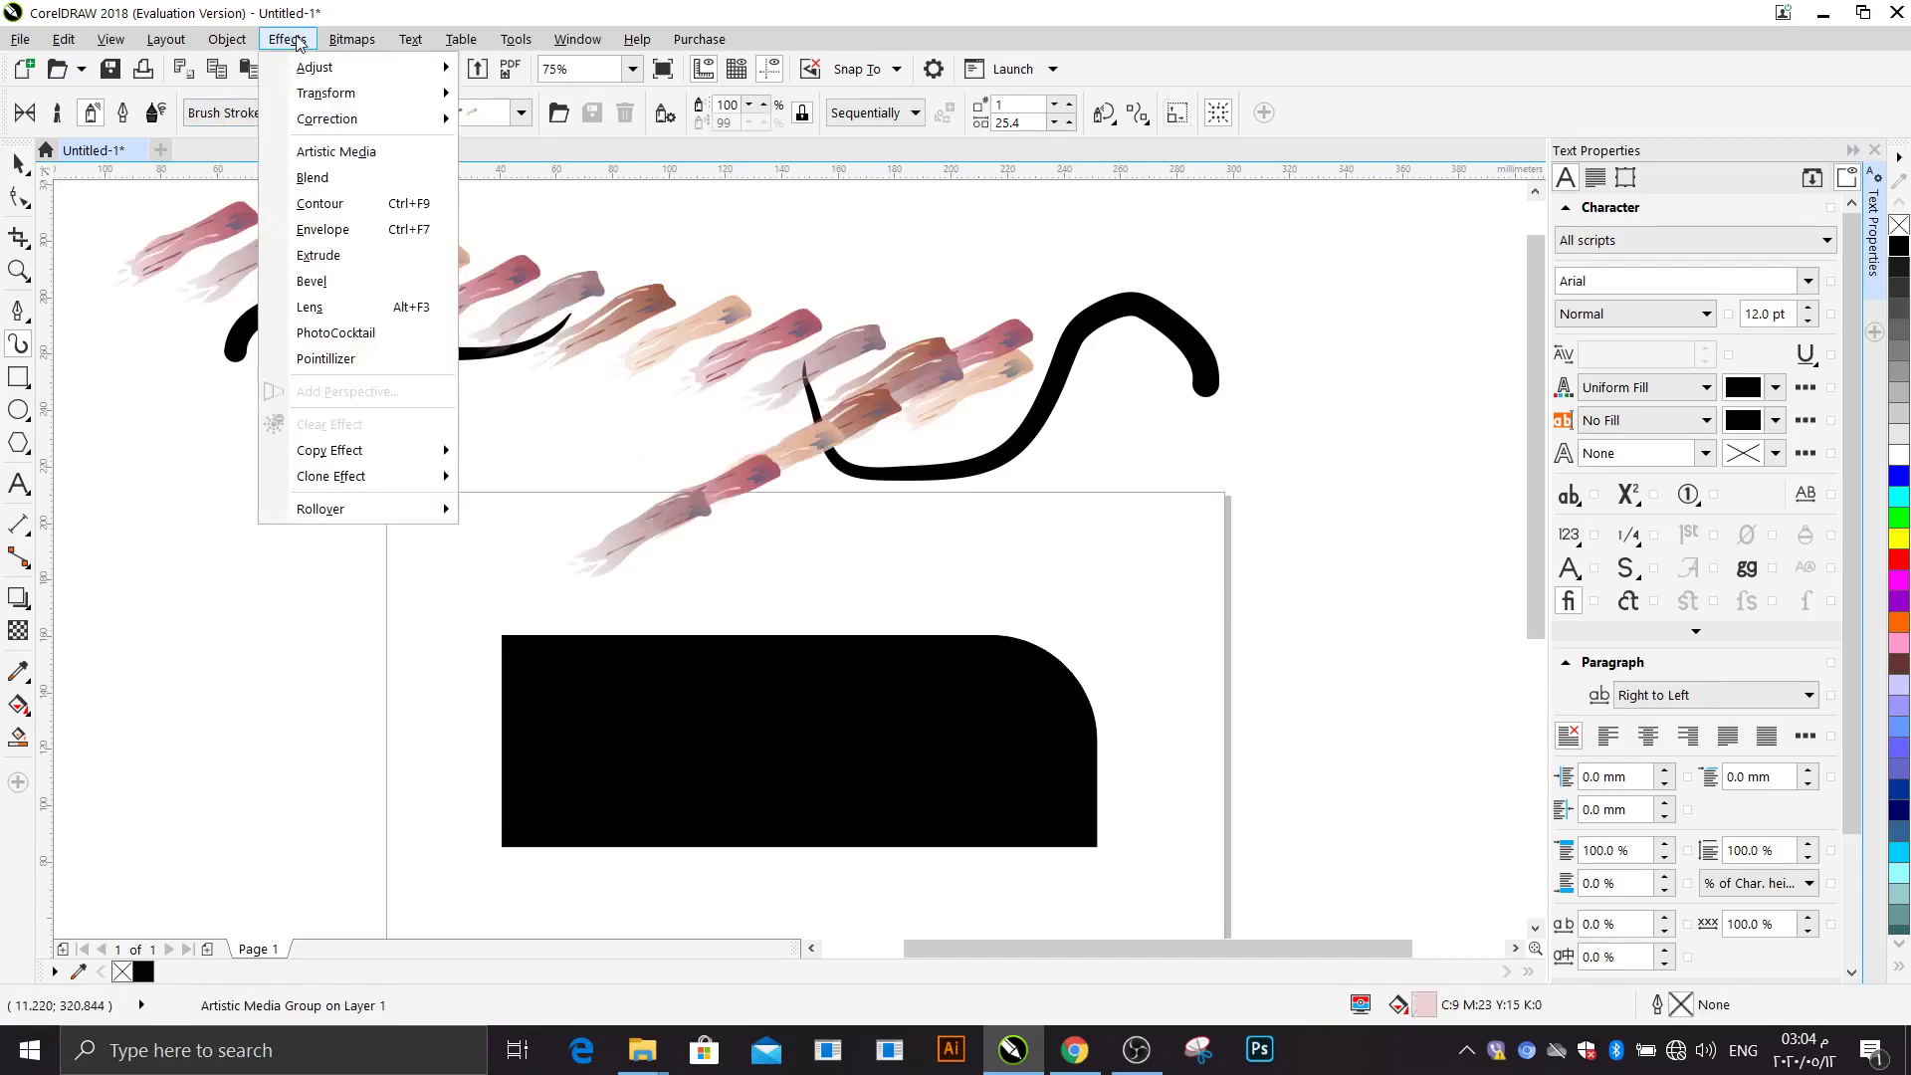
pyautogui.click(377, 162)
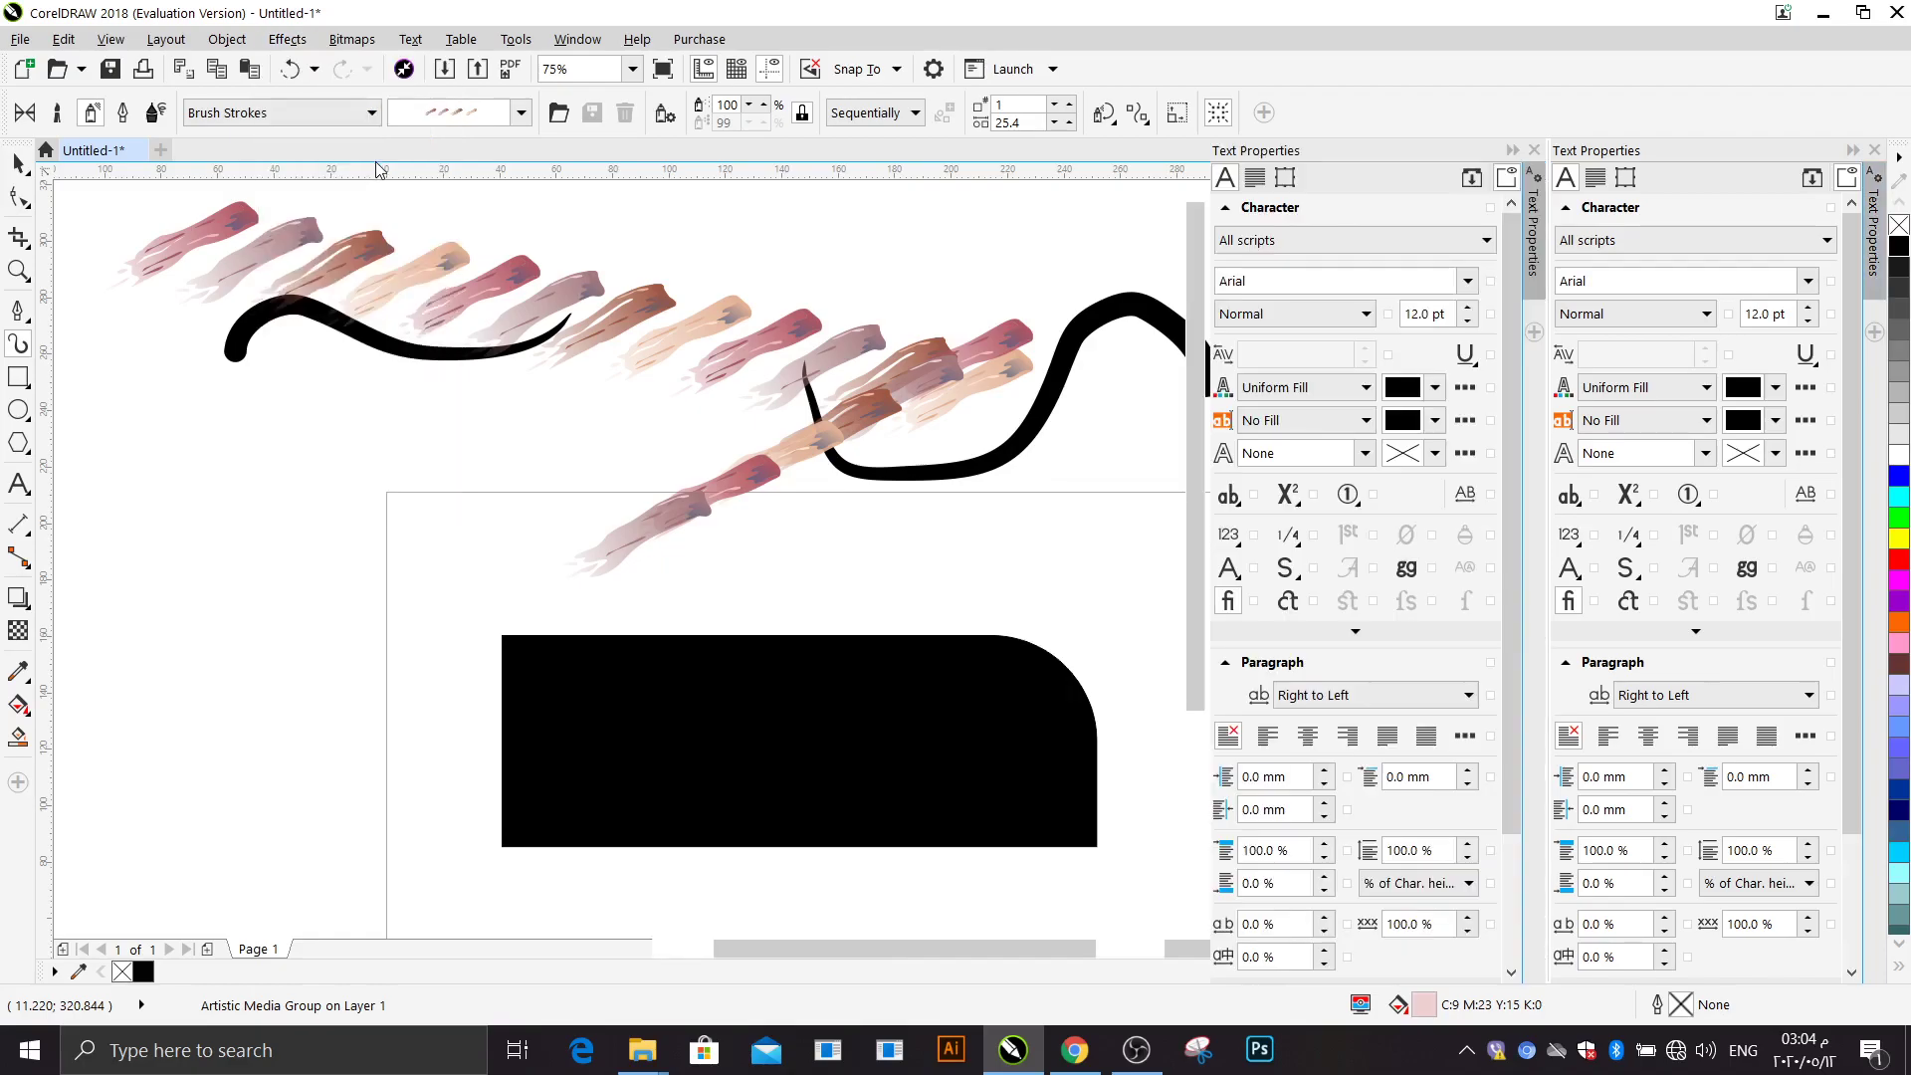
pyautogui.scroll(-1, 1800, 462)
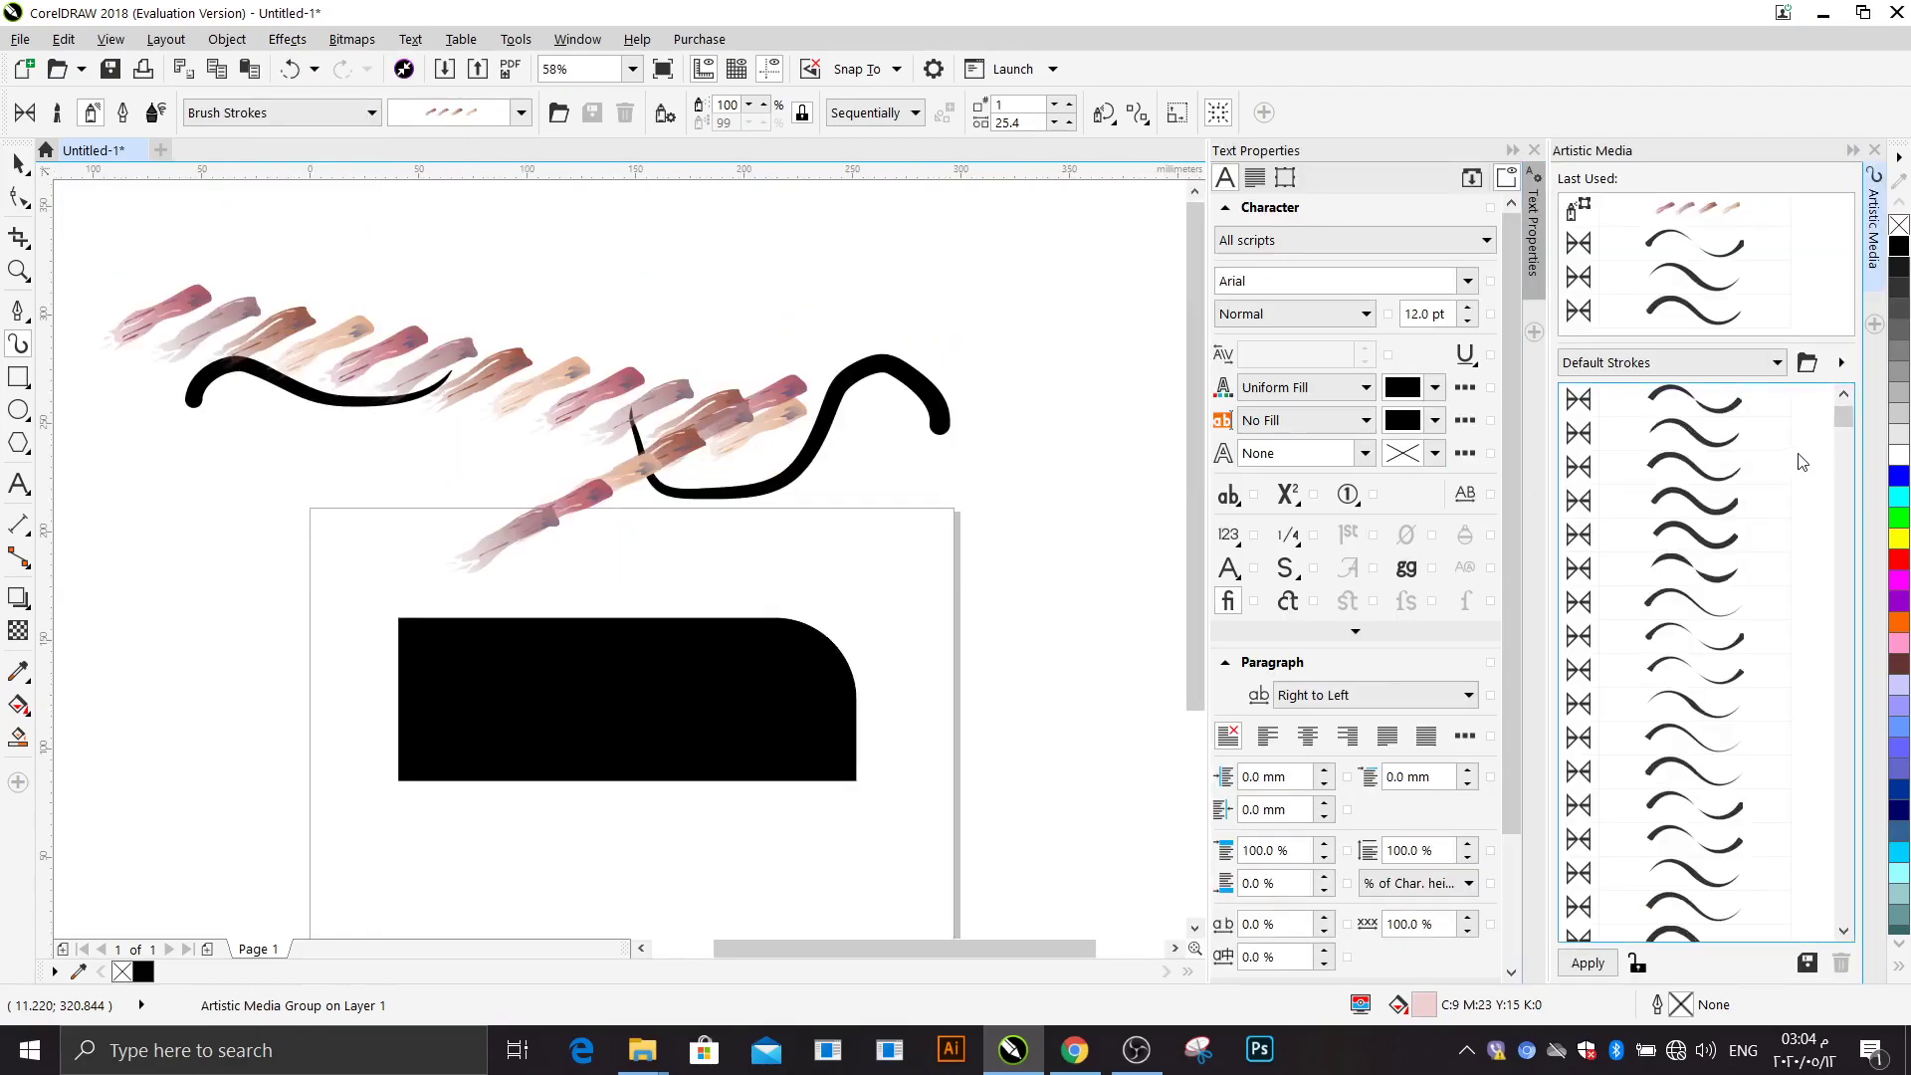
# Step: Spray another Brush Strokes line from beside the page to the black shape's right end, and apply the drink glasses pattern to it
pyautogui.moveTo(1839, 426)
pyautogui.mouseDown()
pyautogui.moveTo(1863, 661)
pyautogui.moveTo(1849, 787)
pyautogui.mouseUp()
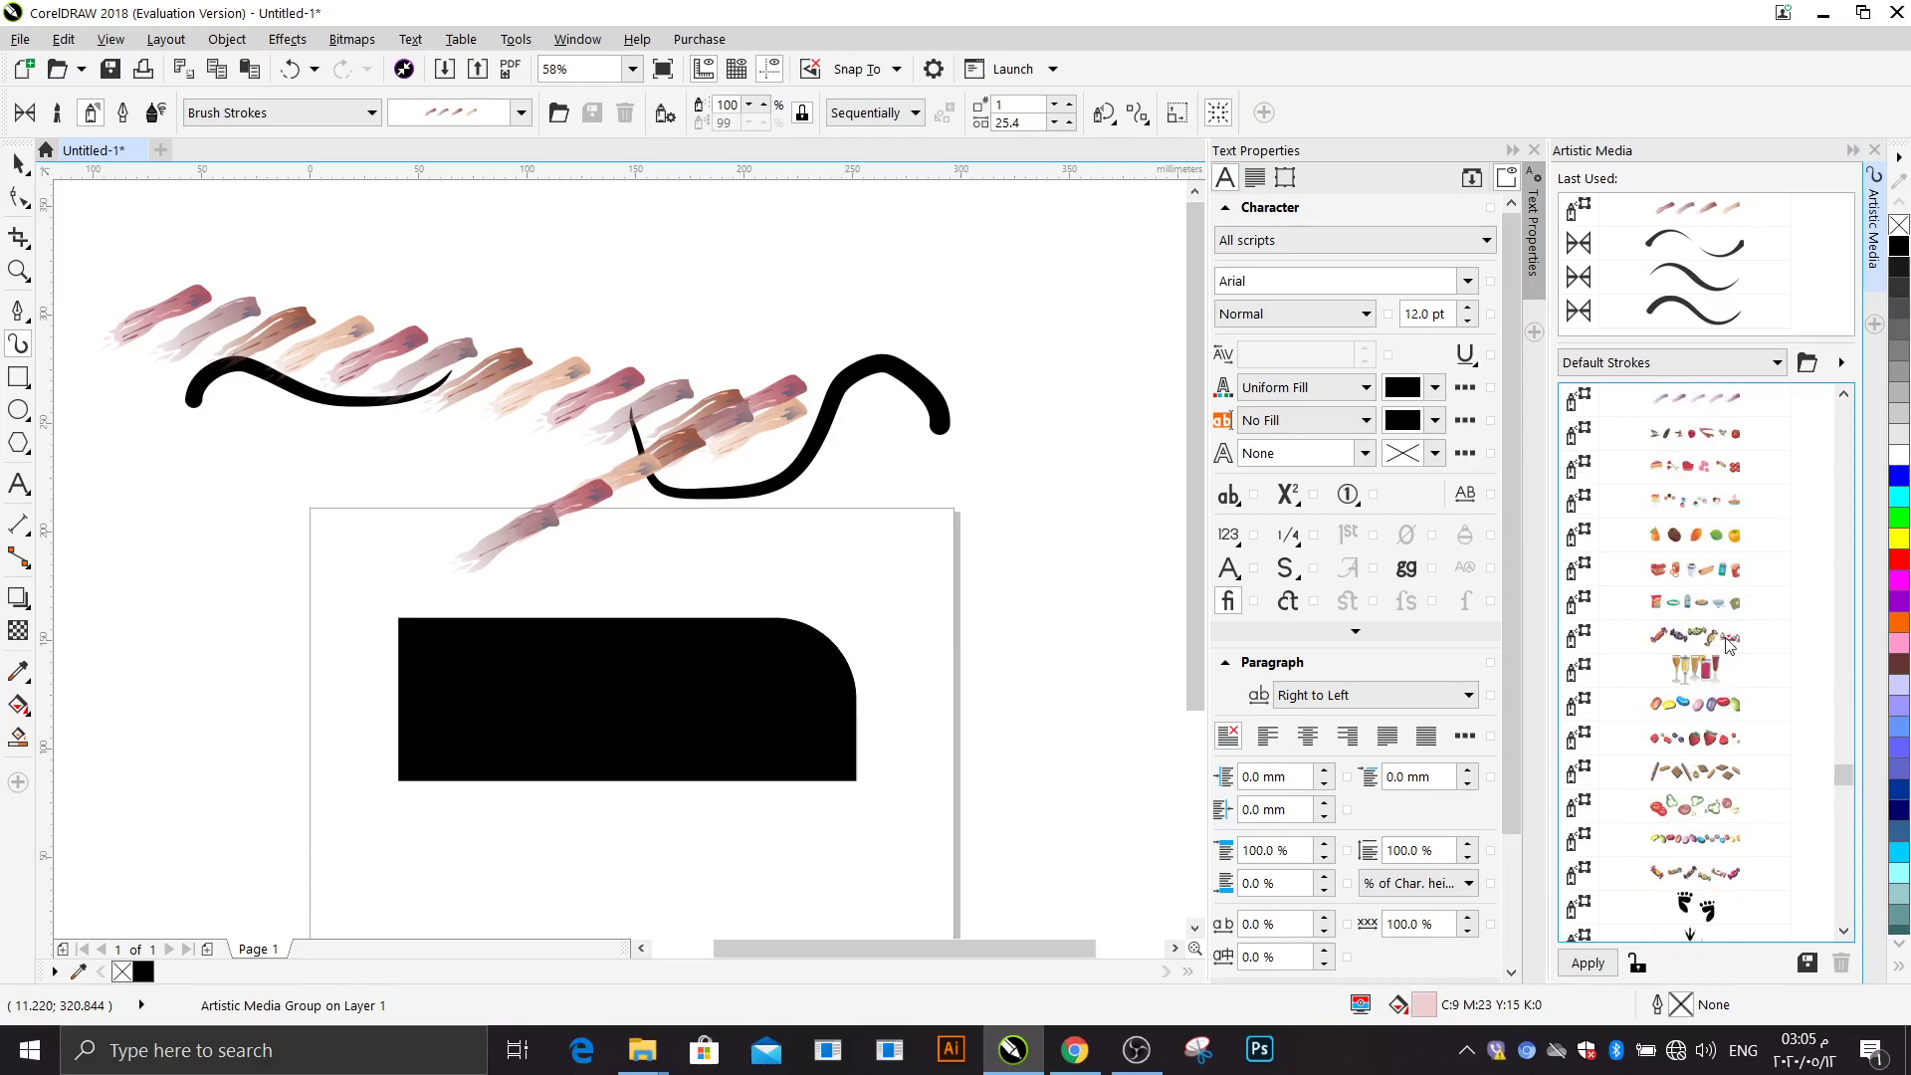
pyautogui.click(1727, 687)
pyautogui.moveTo(1085, 684)
pyautogui.mouseDown()
pyautogui.moveTo(954, 684)
pyautogui.moveTo(839, 621)
pyautogui.mouseUp()
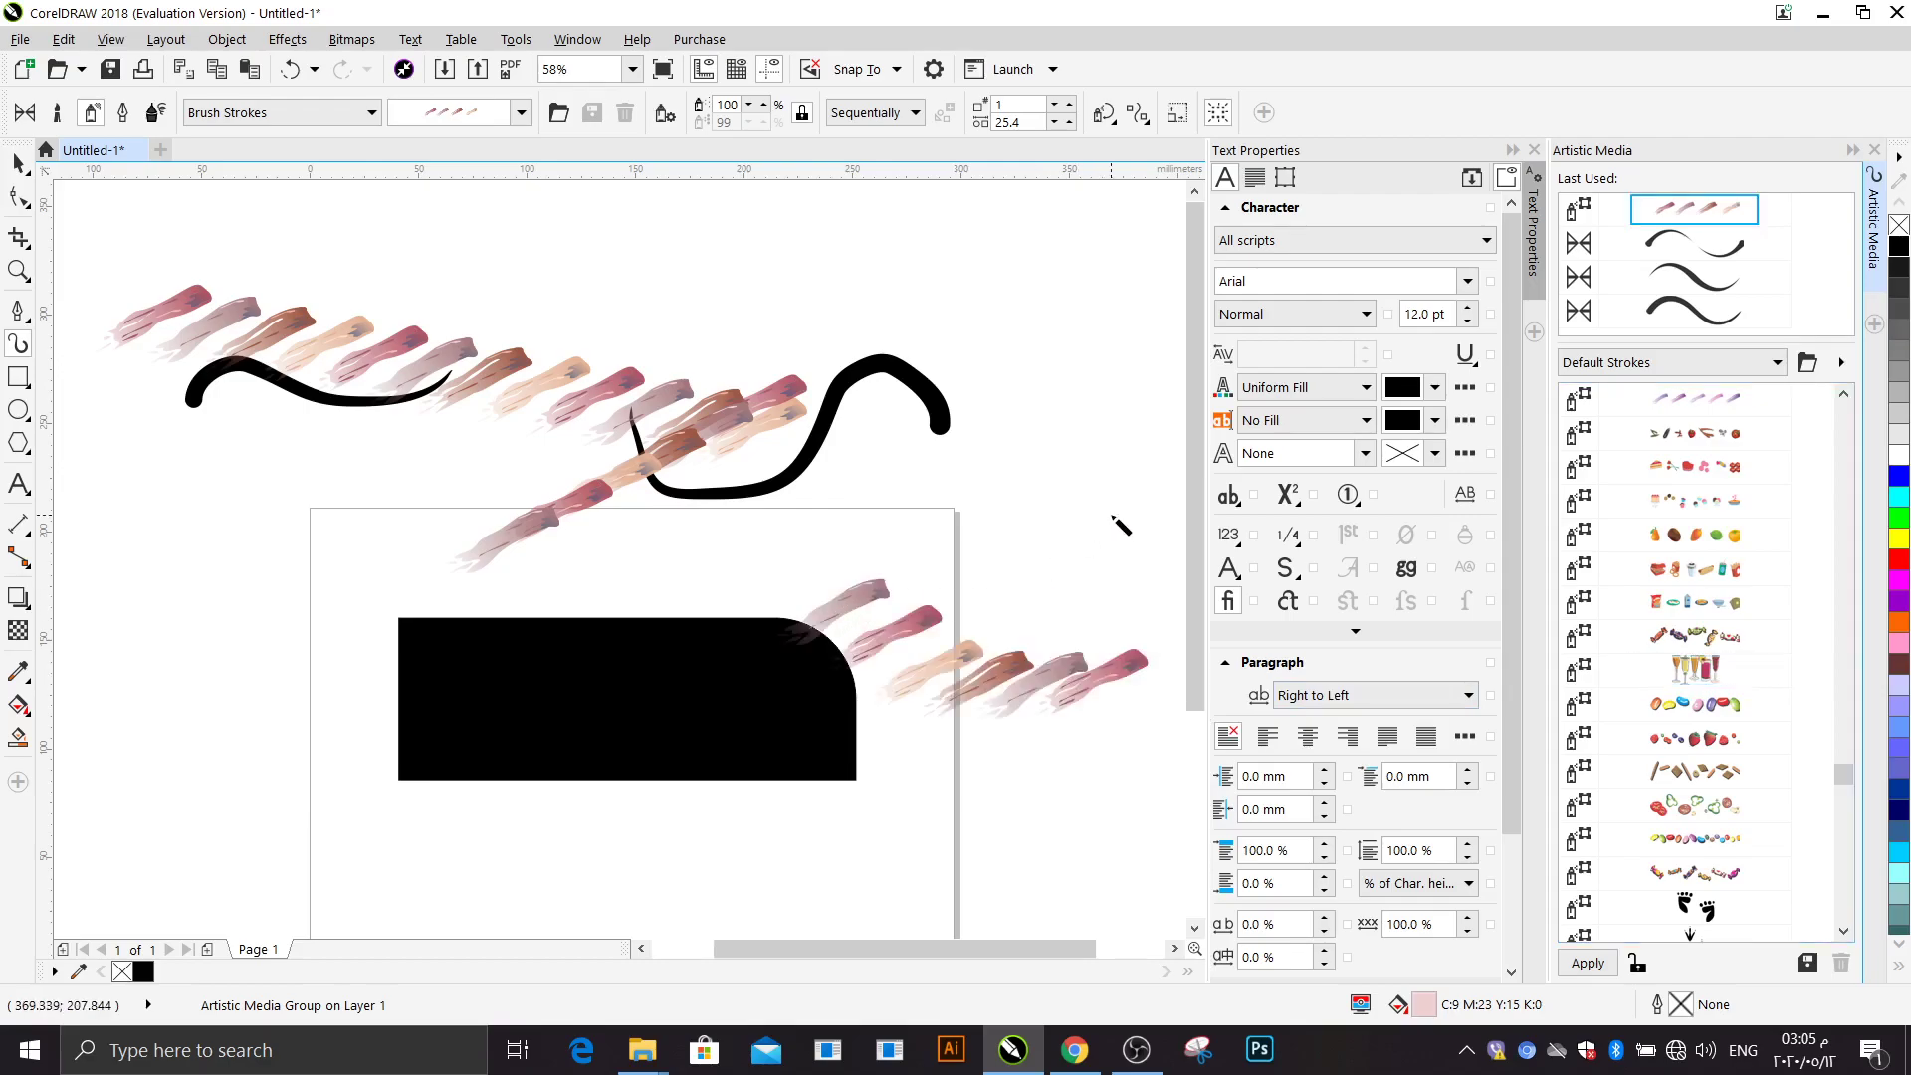
pyautogui.click(1702, 672)
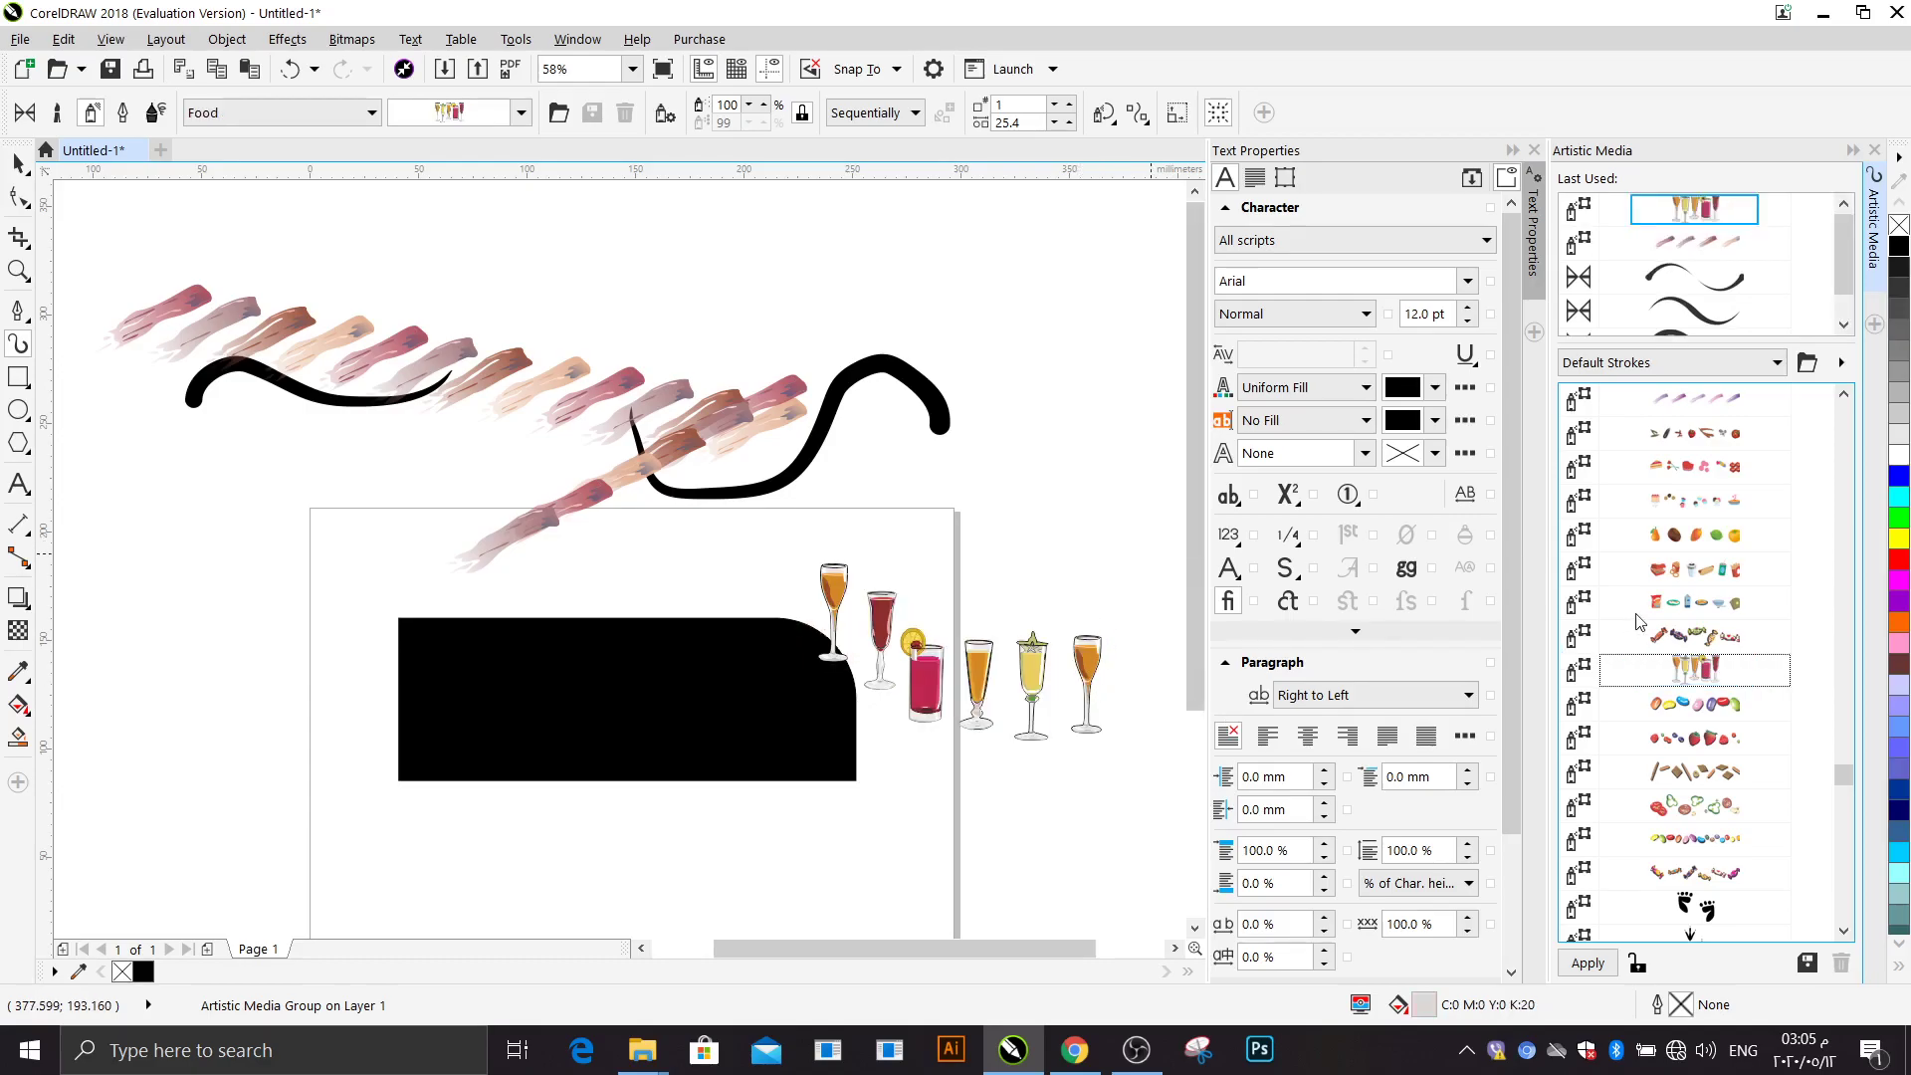
# Step: Apply the bare footprints pattern from the stroke library to the sprayed line at the page's right edge
pyautogui.scroll(-2, 1660, 610)
pyautogui.click(1705, 749)
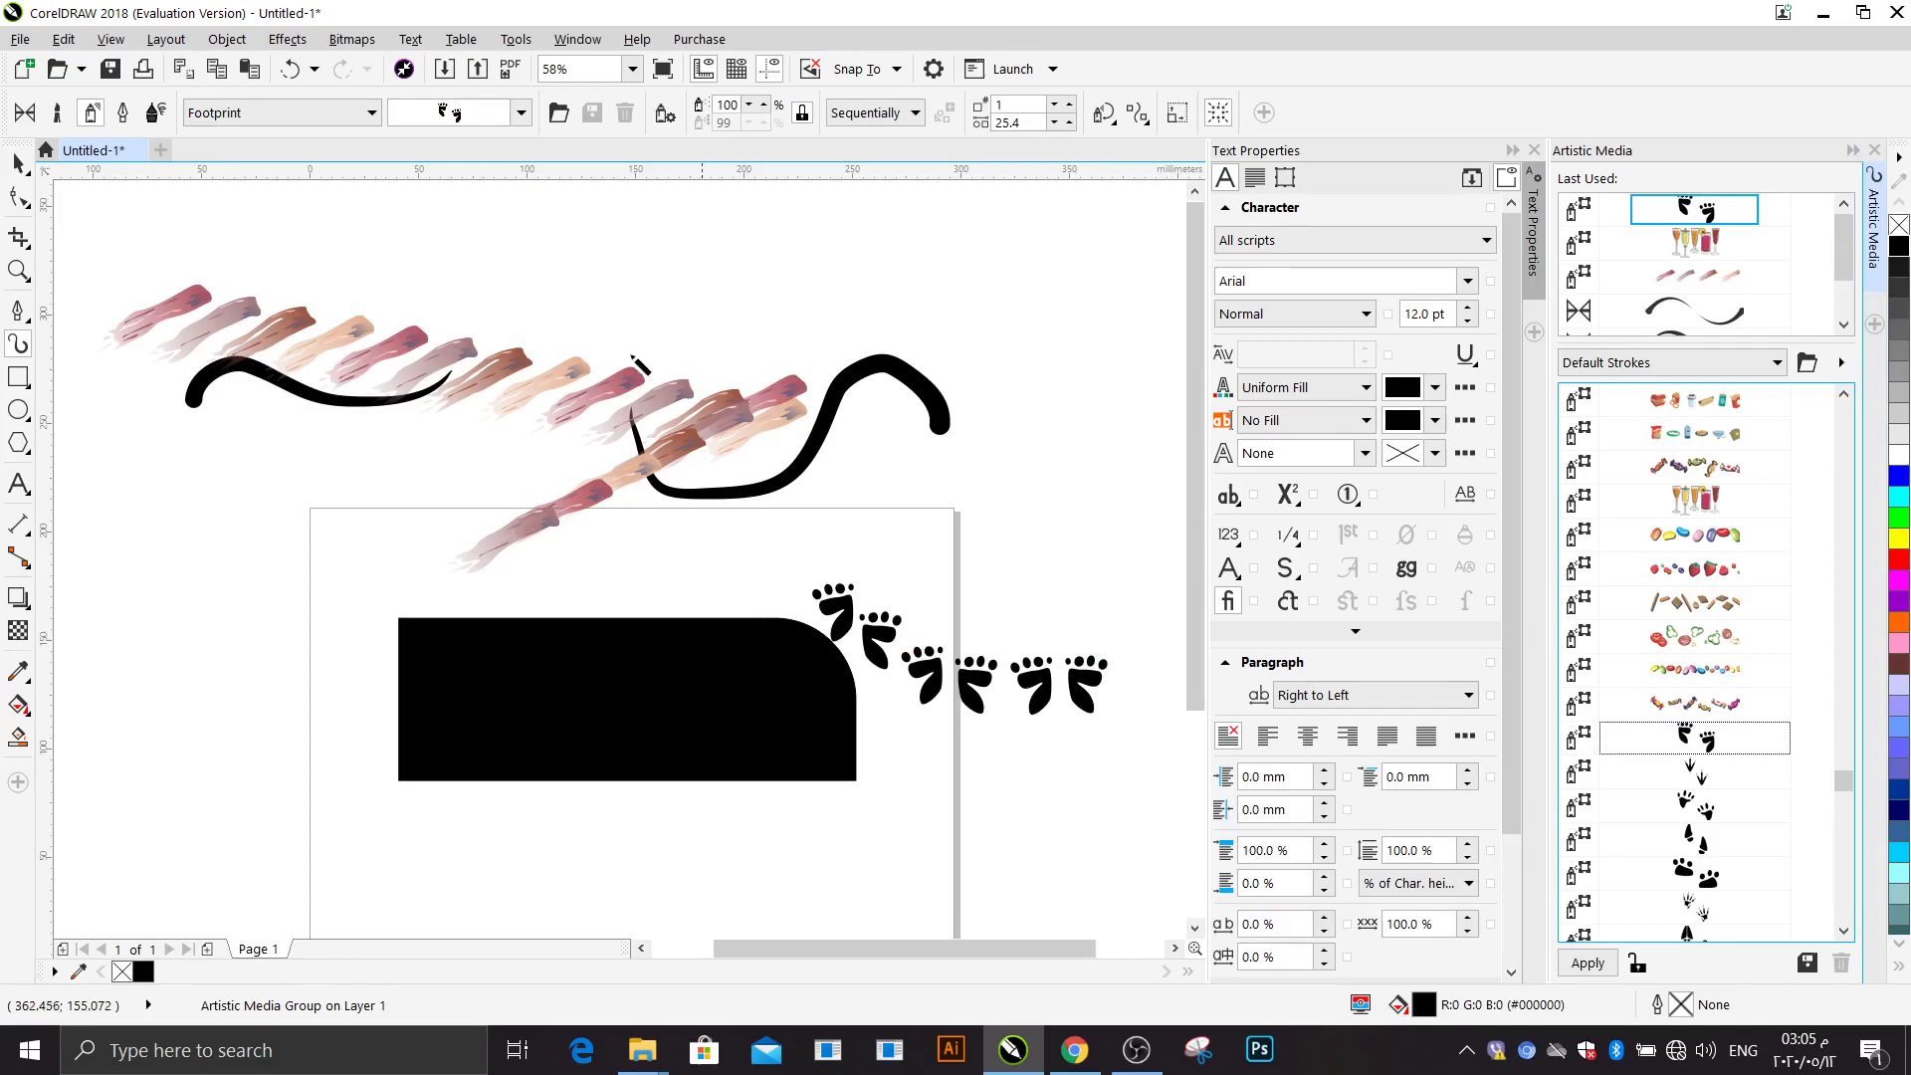
# Step: Undo the footprint and drink glasses patterns and both sprayed Brush Strokes lines
pyautogui.click(18, 163)
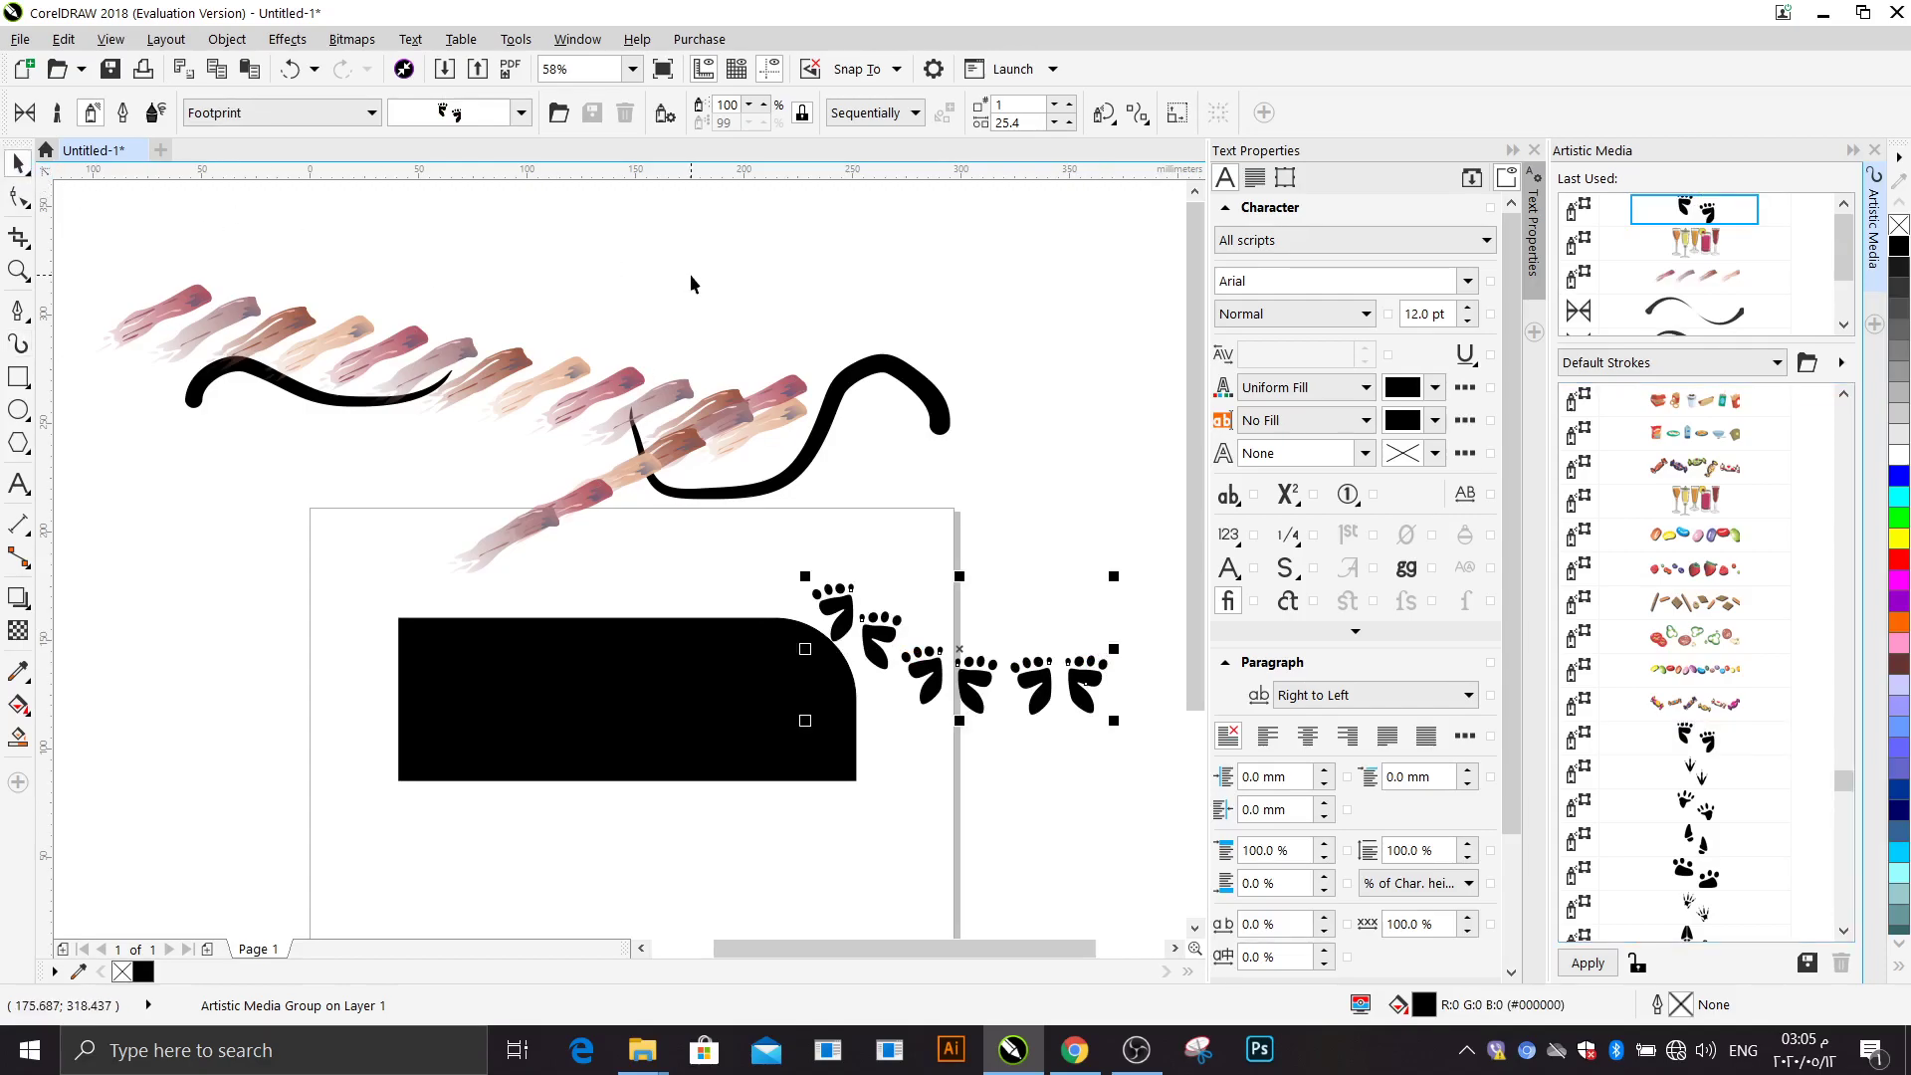
pyautogui.hotkey('ctrl', 'z')
pyautogui.hotkey('ctrl', 'z')
pyautogui.hotkey('ctrl', 'z')
pyautogui.hotkey('ctrl', 'z')
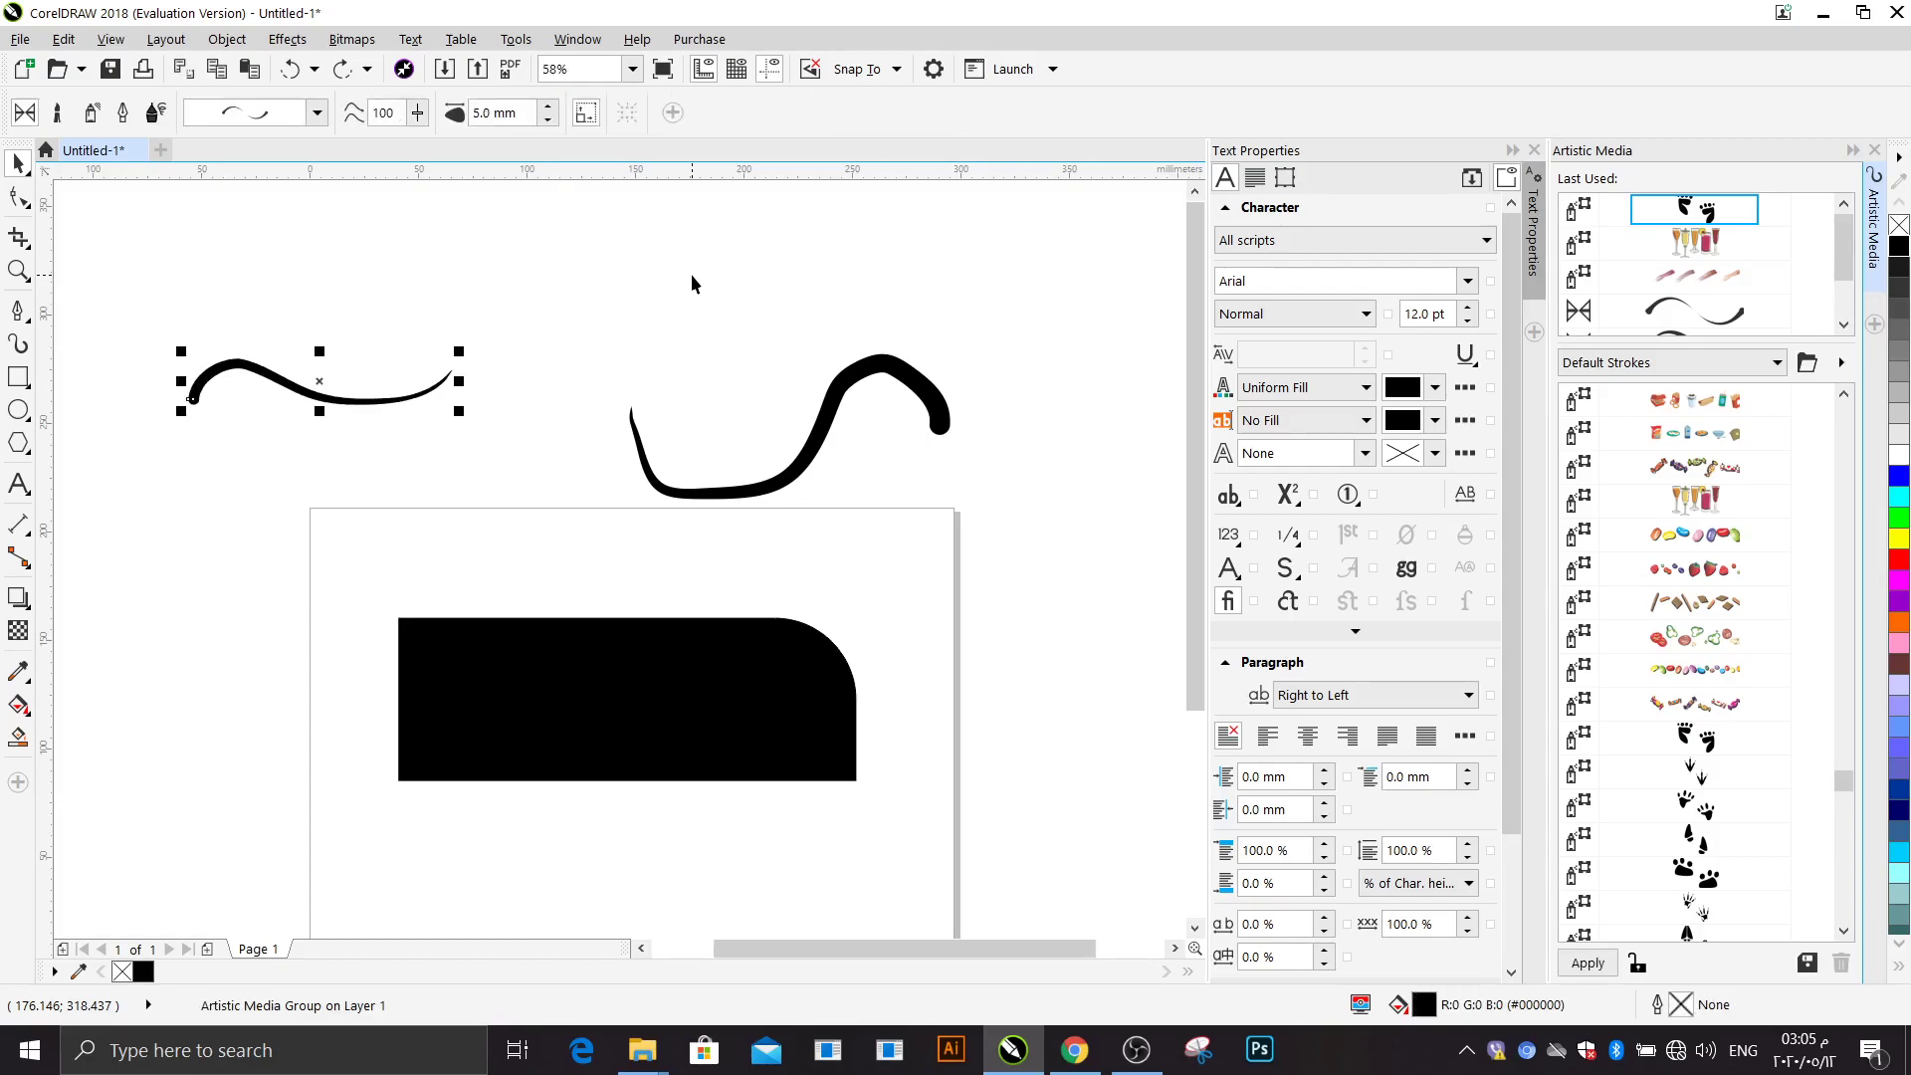
# Step: Delete both black artistic media strokes above the page and close the Artistic Media stroke library
pyautogui.press('Delete')
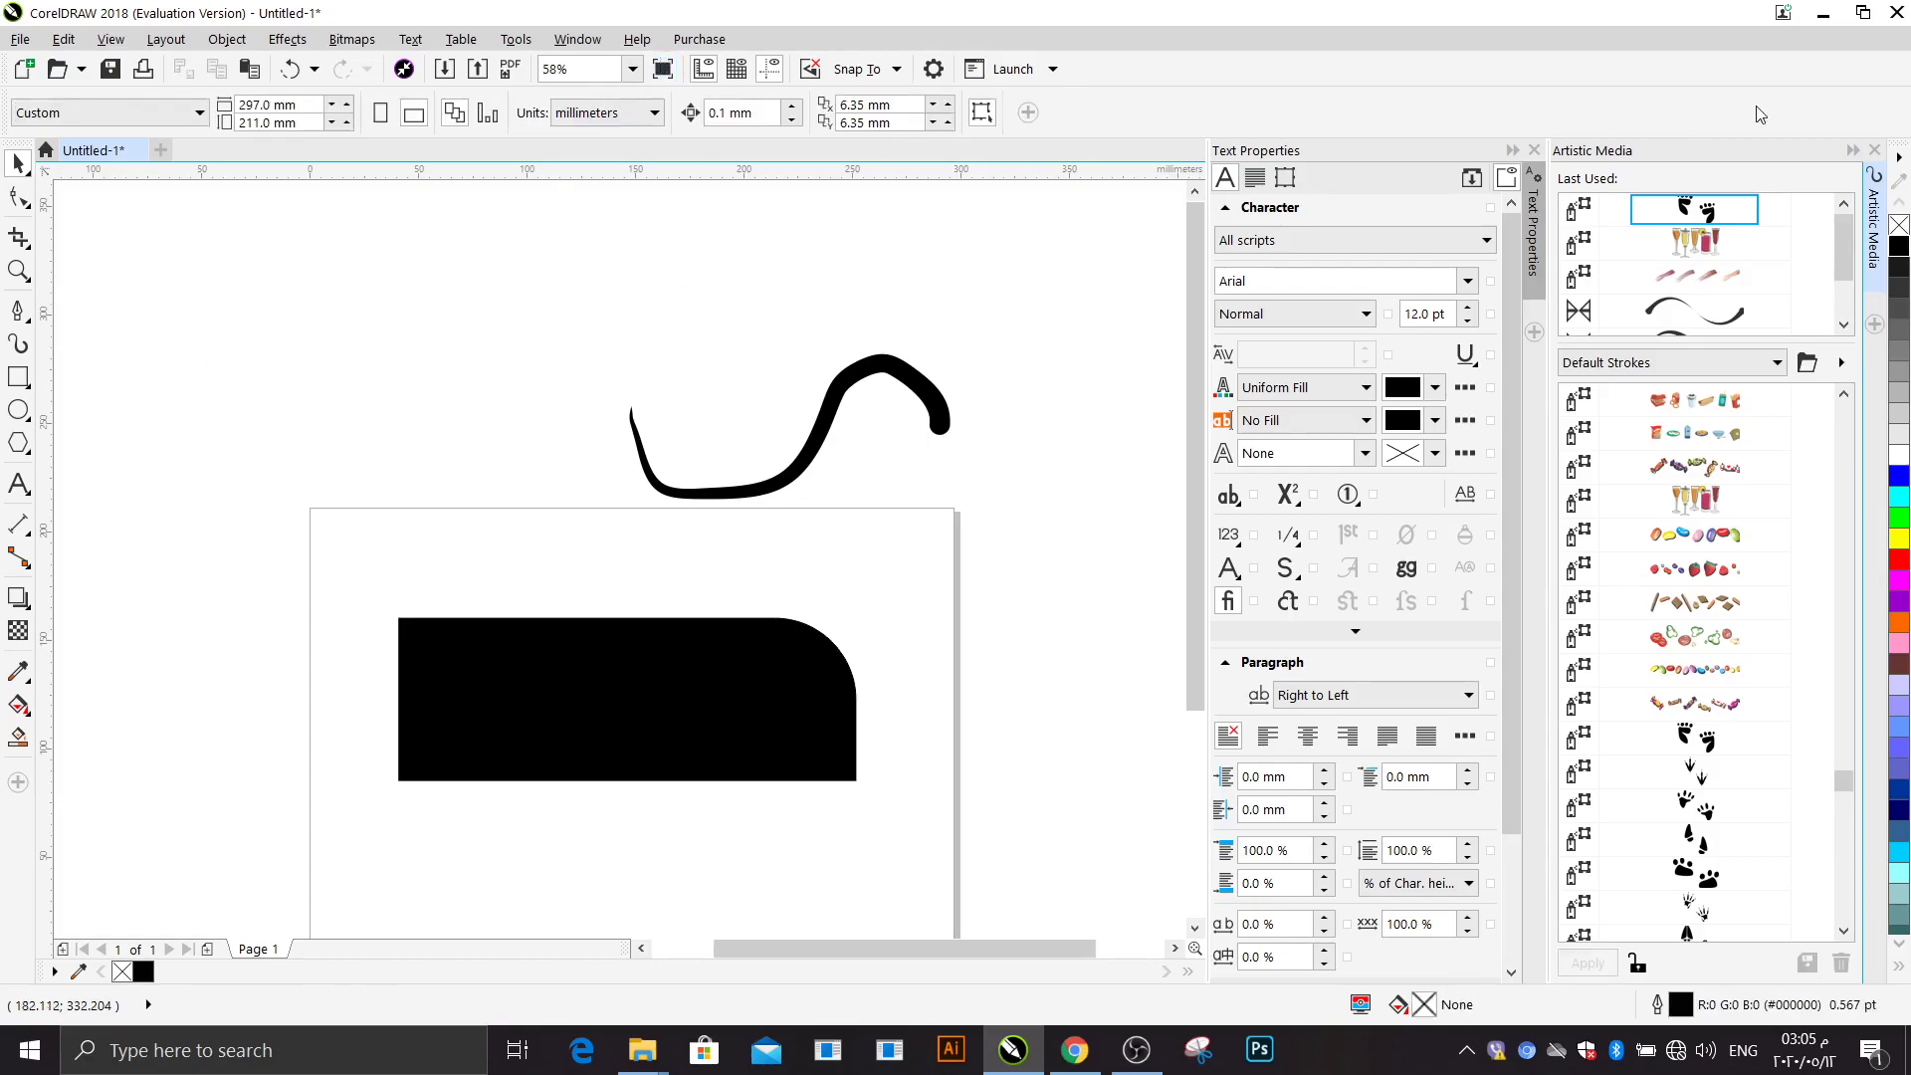
pyautogui.click(1875, 150)
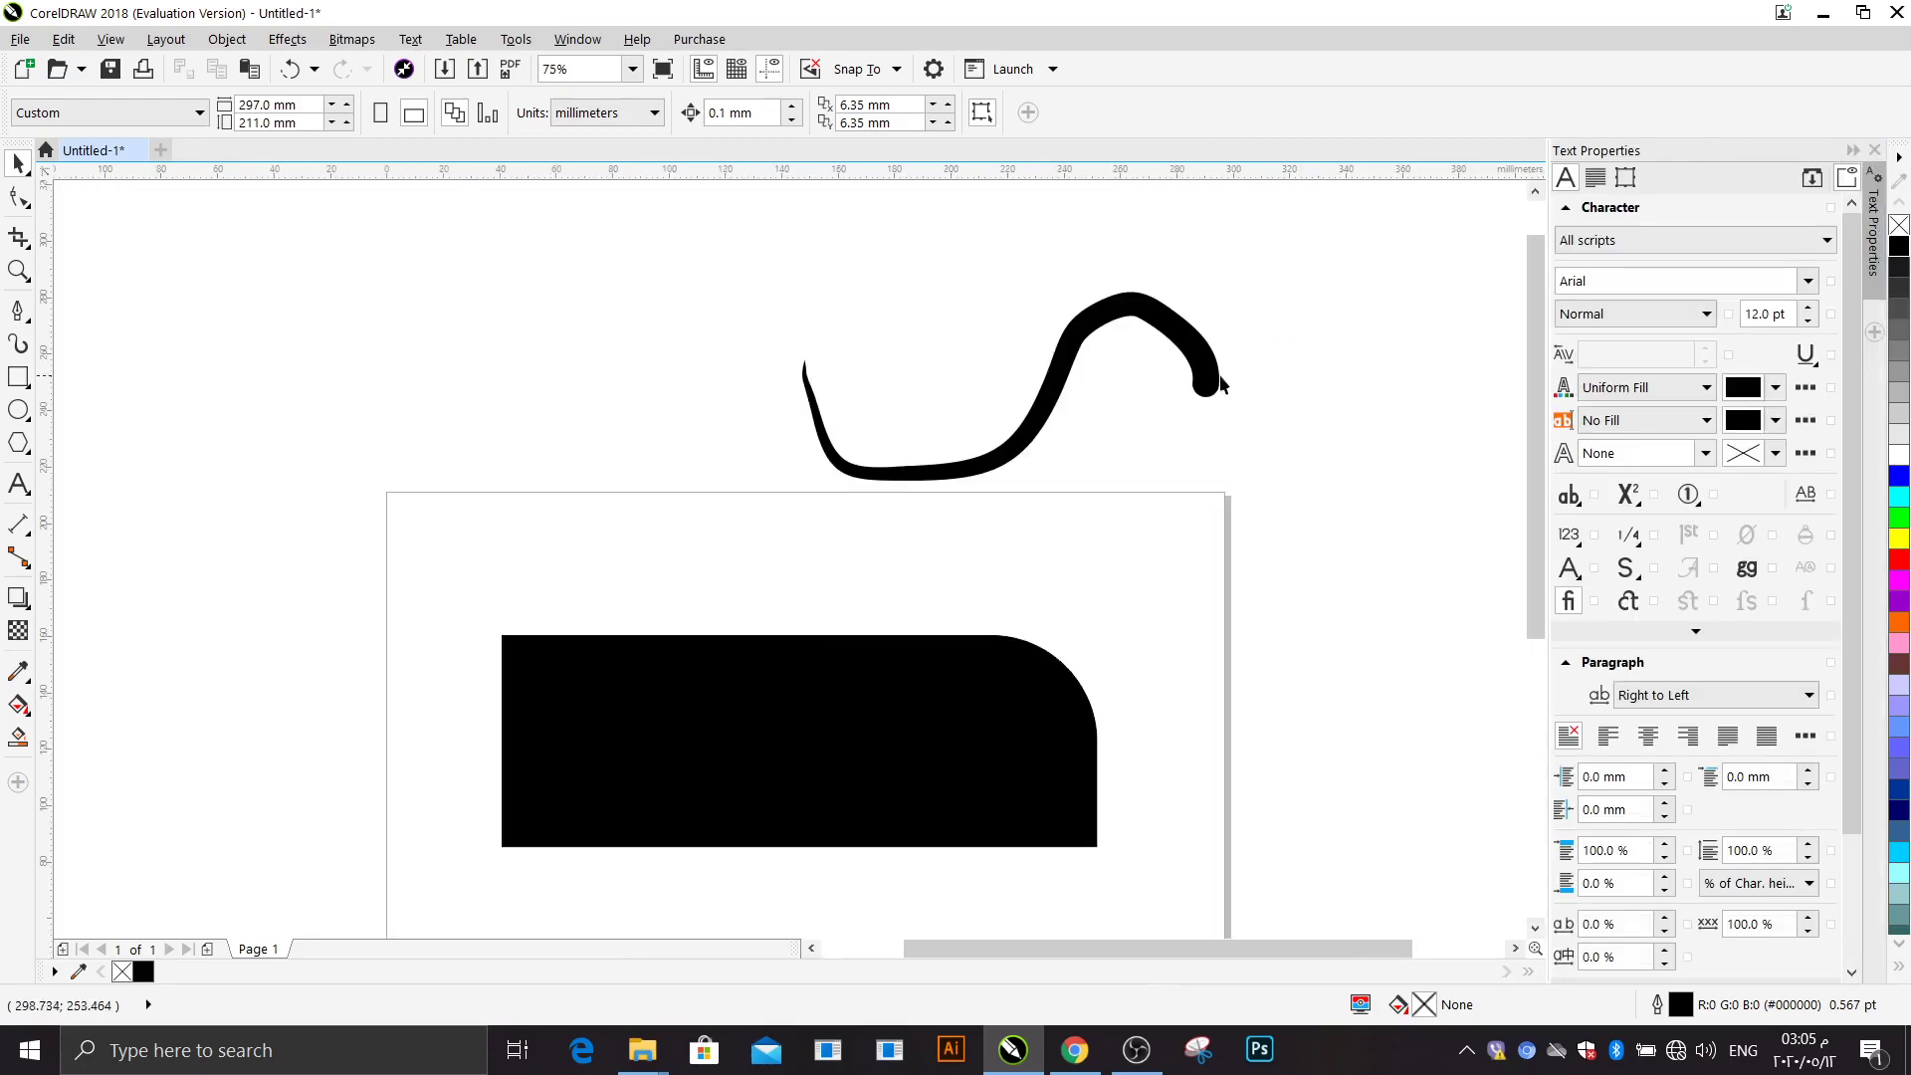
pyautogui.click(1047, 387)
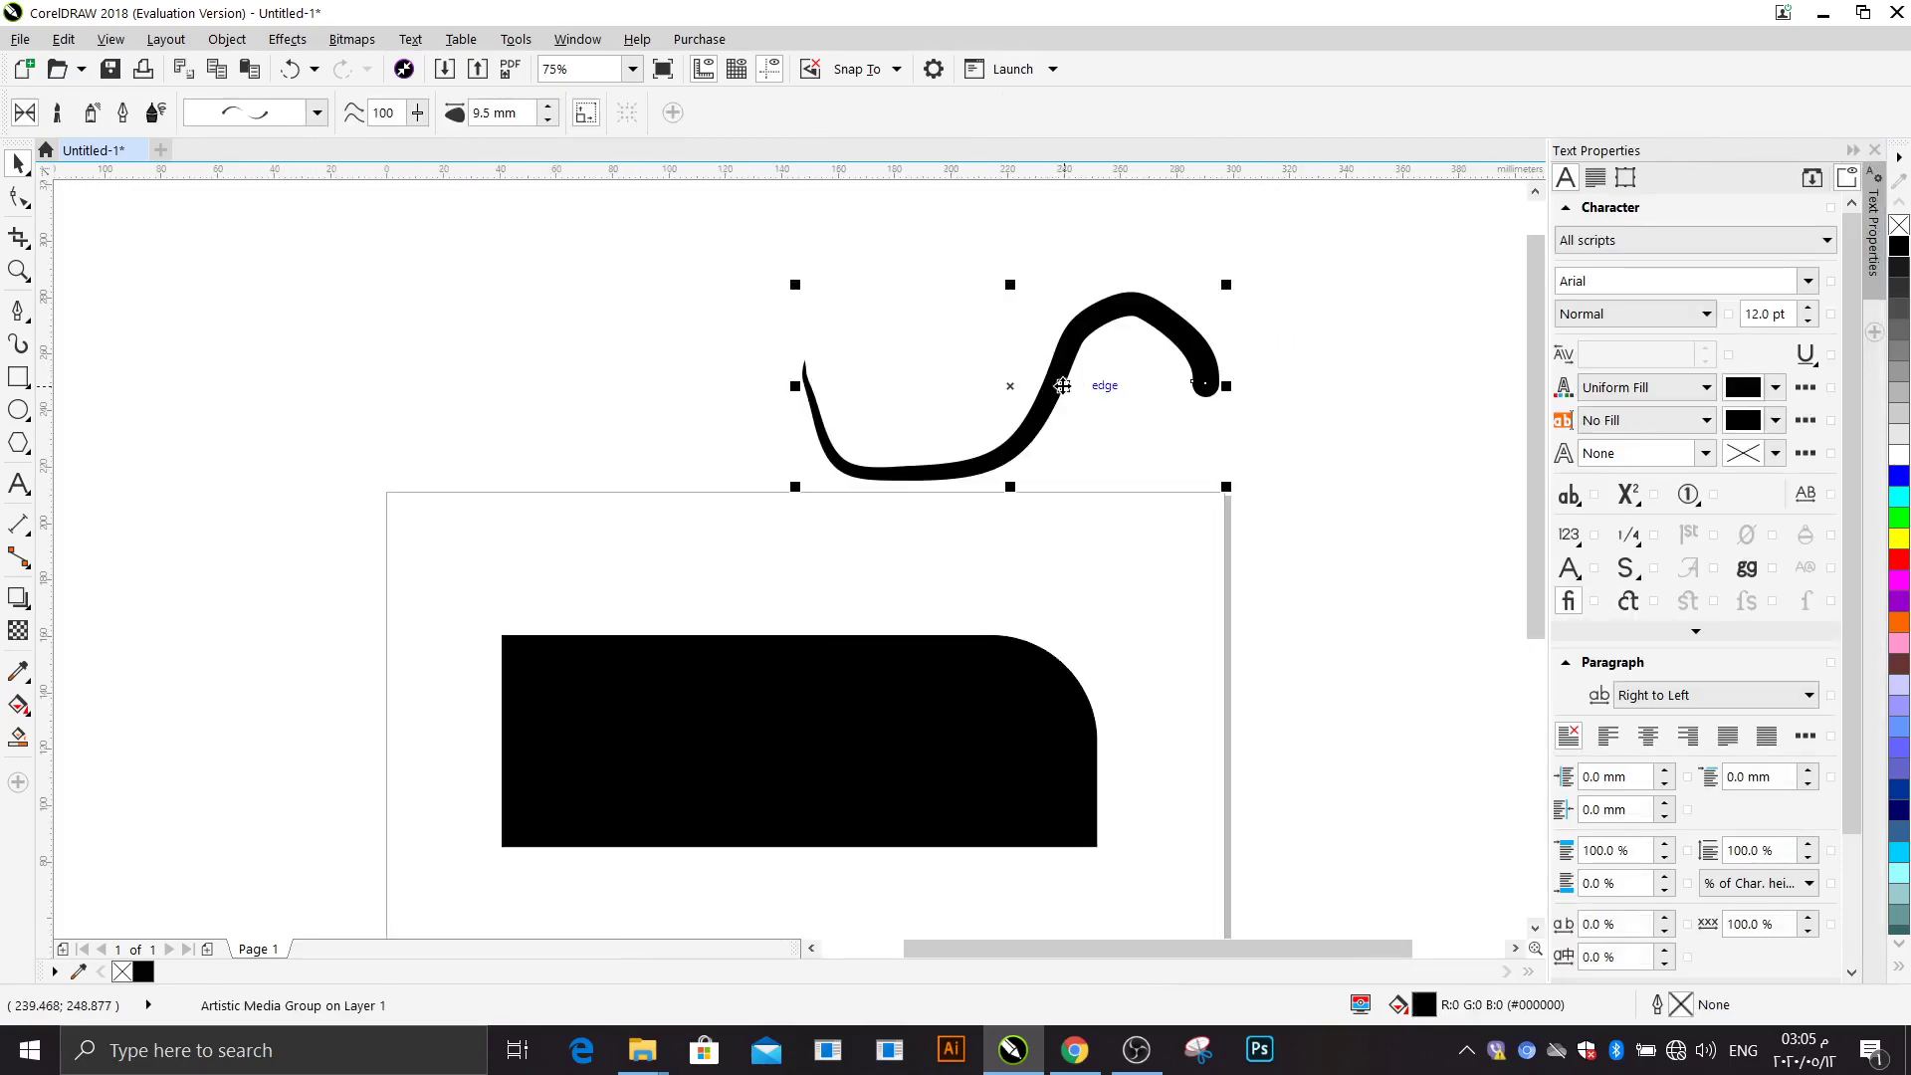
pyautogui.press('Delete')
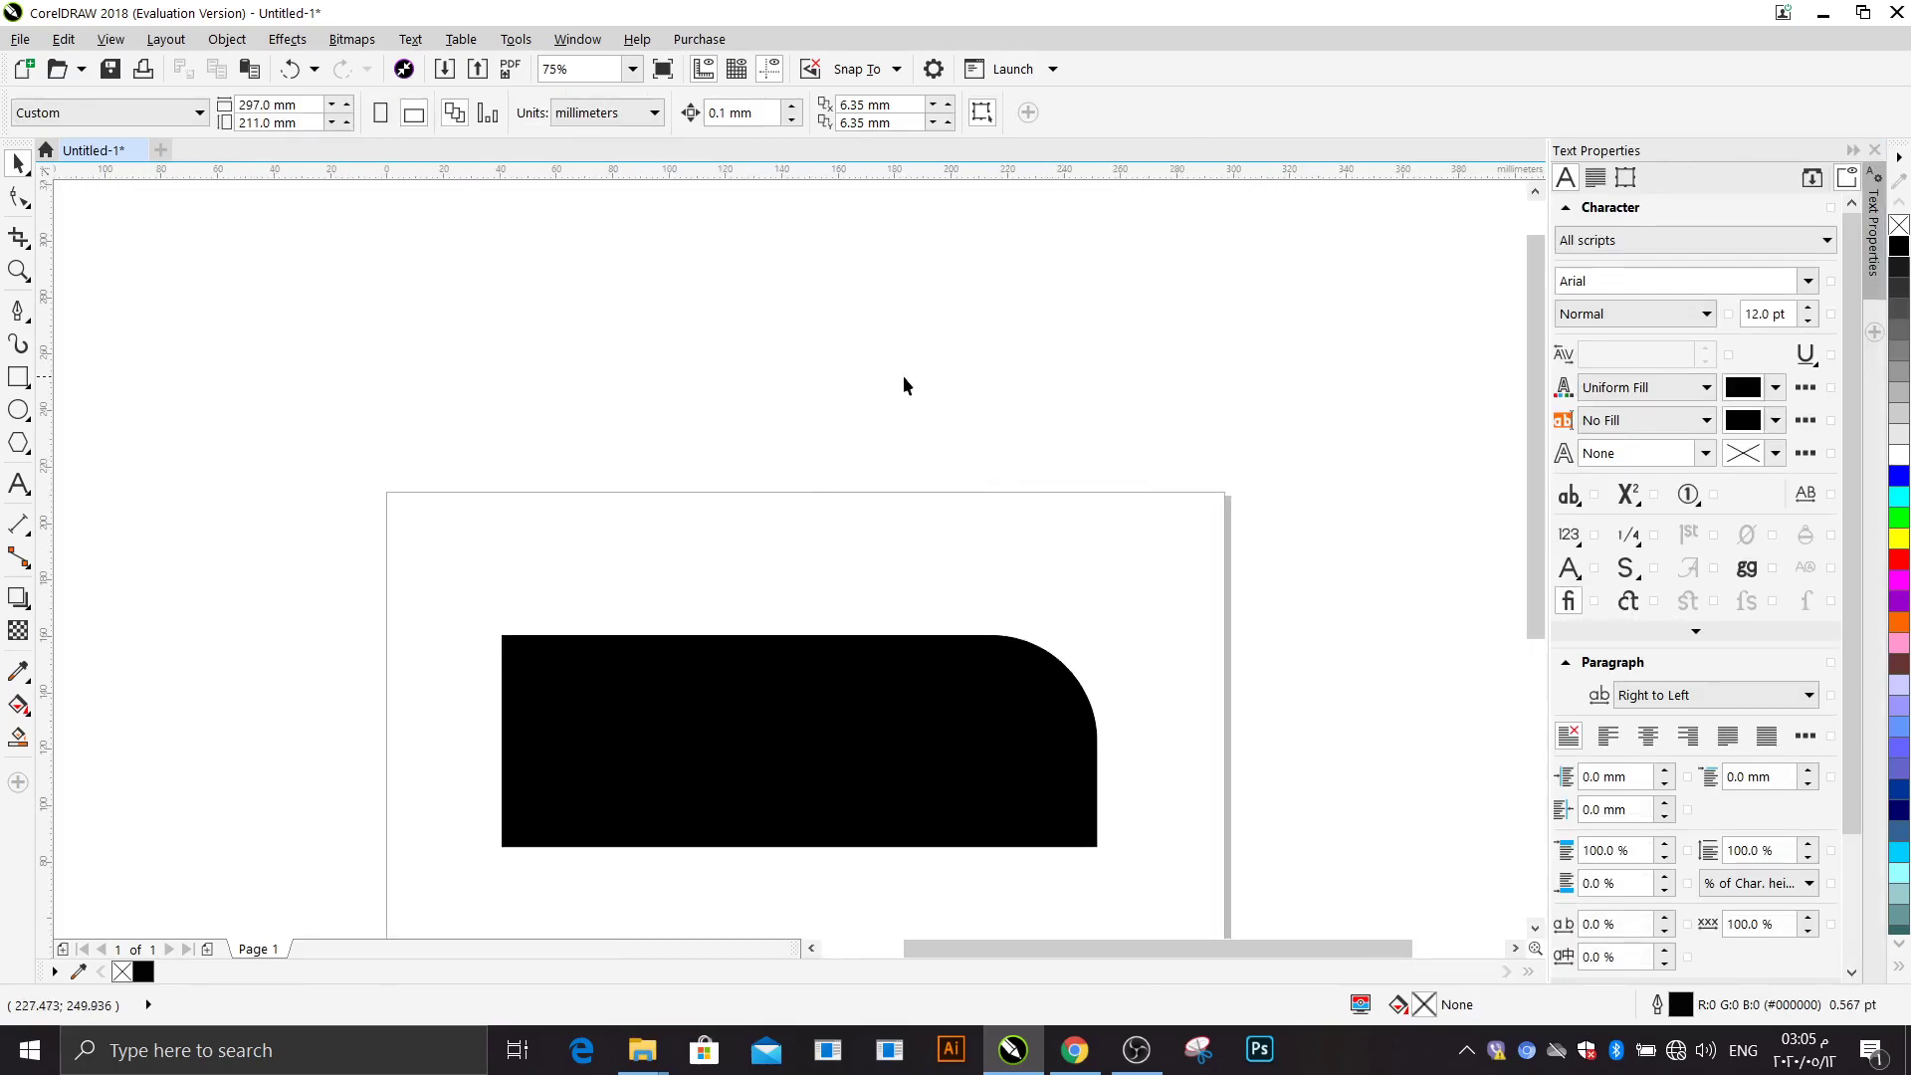
# Step: Draw a rectangle about 307 mm wide and 45 mm high above the page, and undo it
pyautogui.click(30, 390)
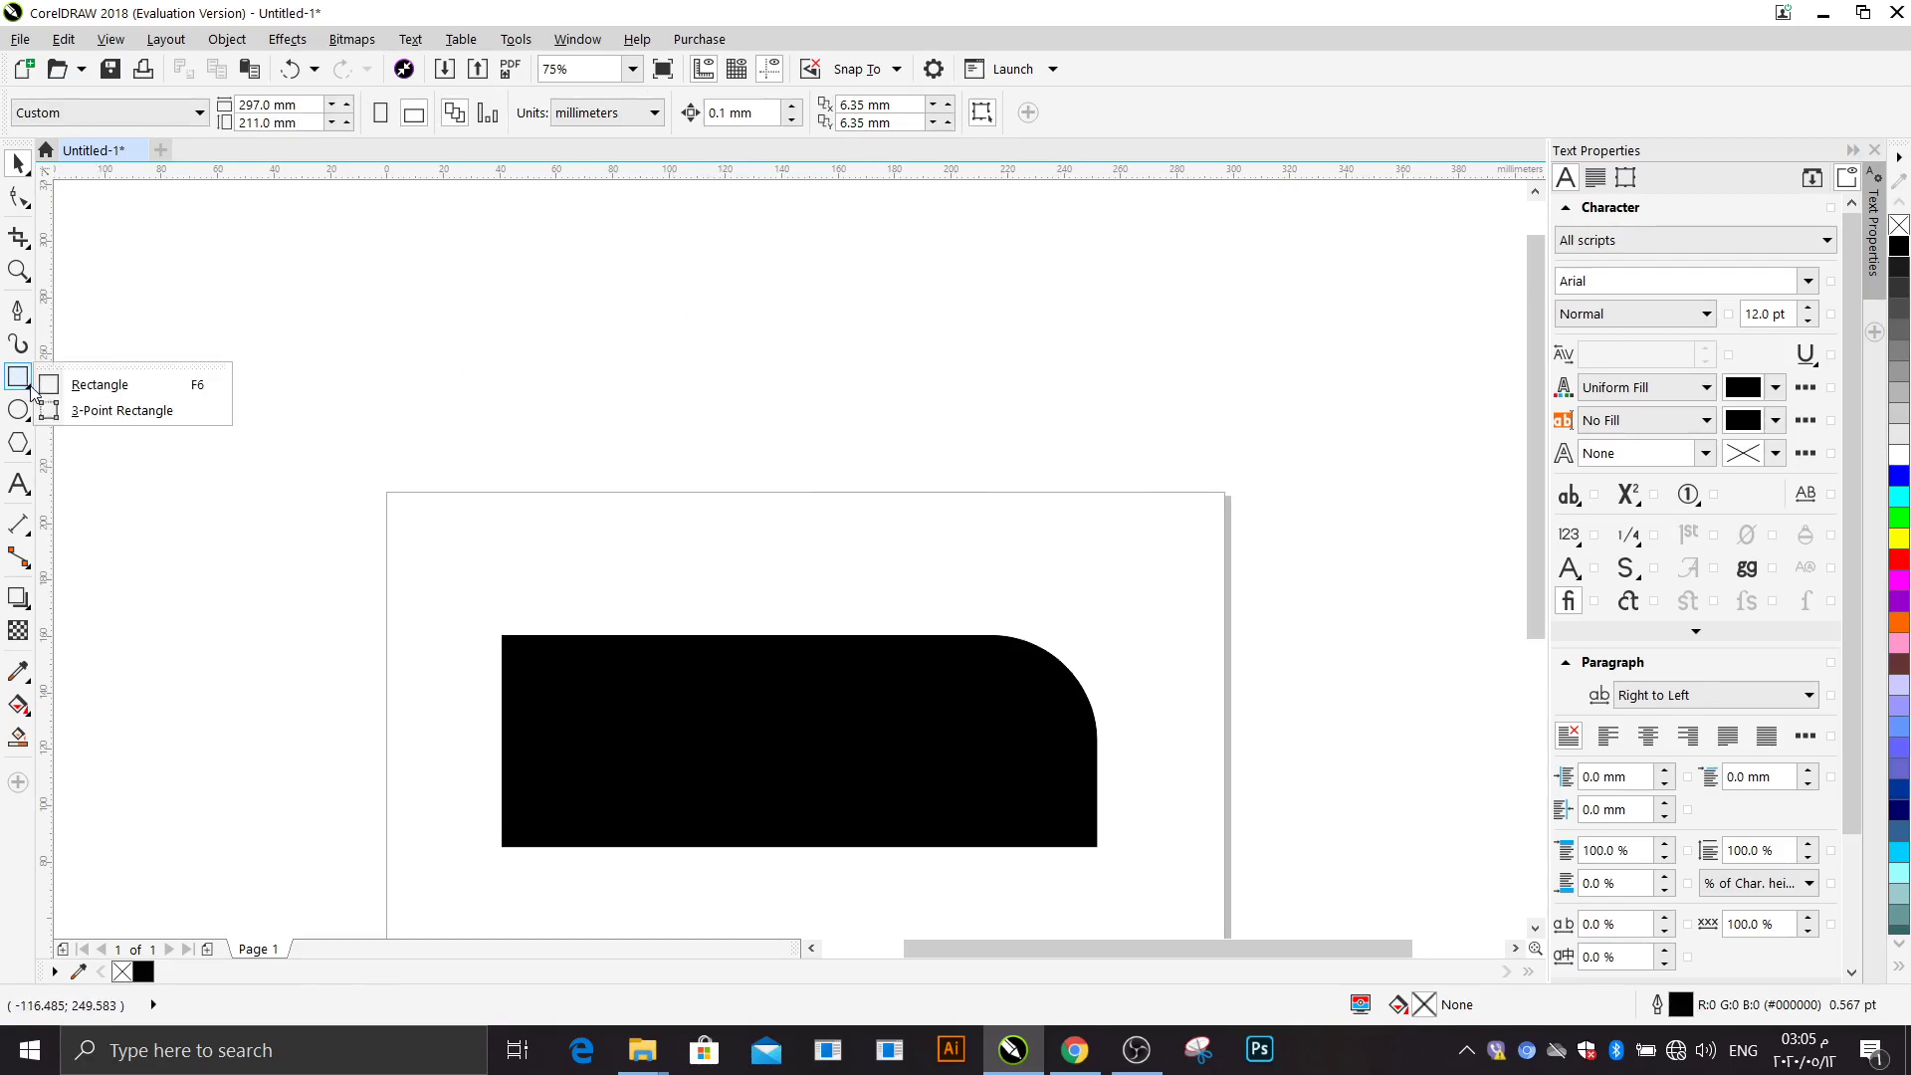
pyautogui.click(32, 420)
pyautogui.click(18, 376)
pyautogui.moveTo(252, 324); pyautogui.dragTo(1118, 451)
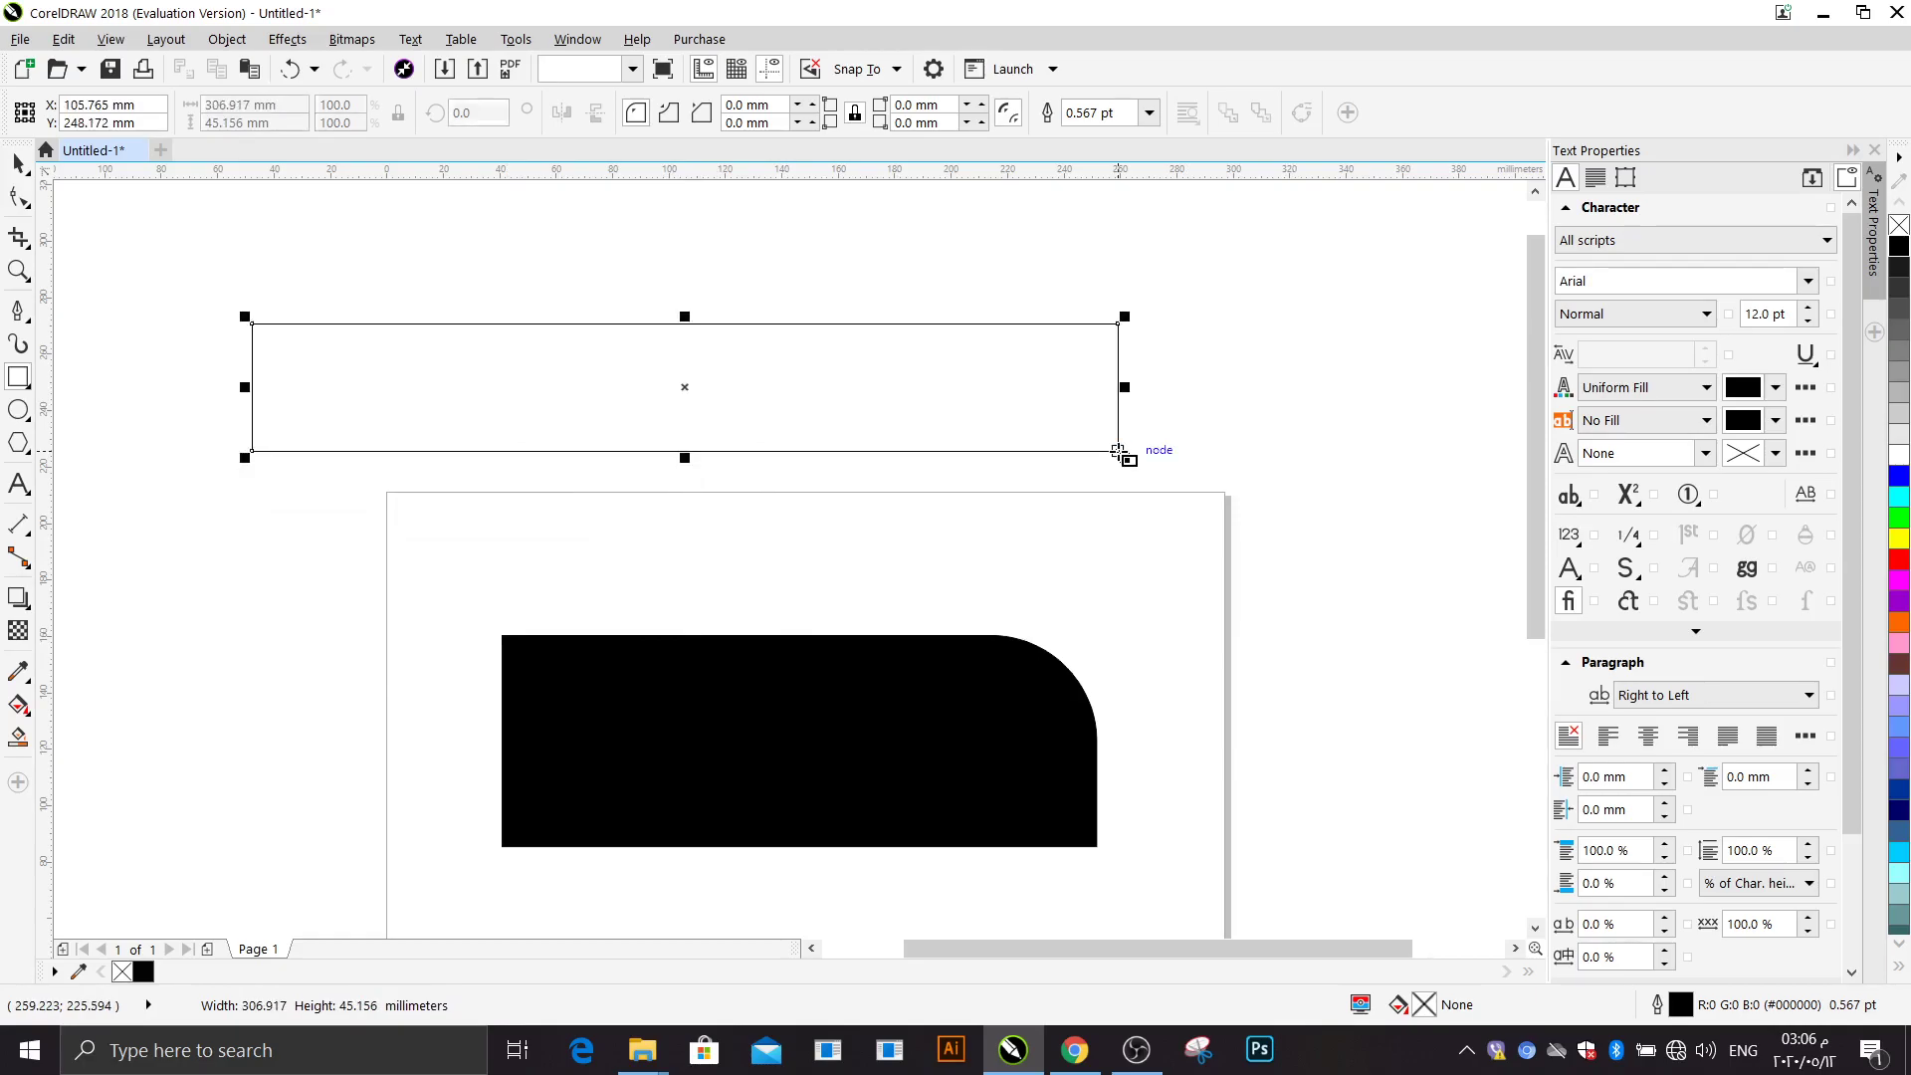
pyautogui.hotkey('ctrl', 'z')
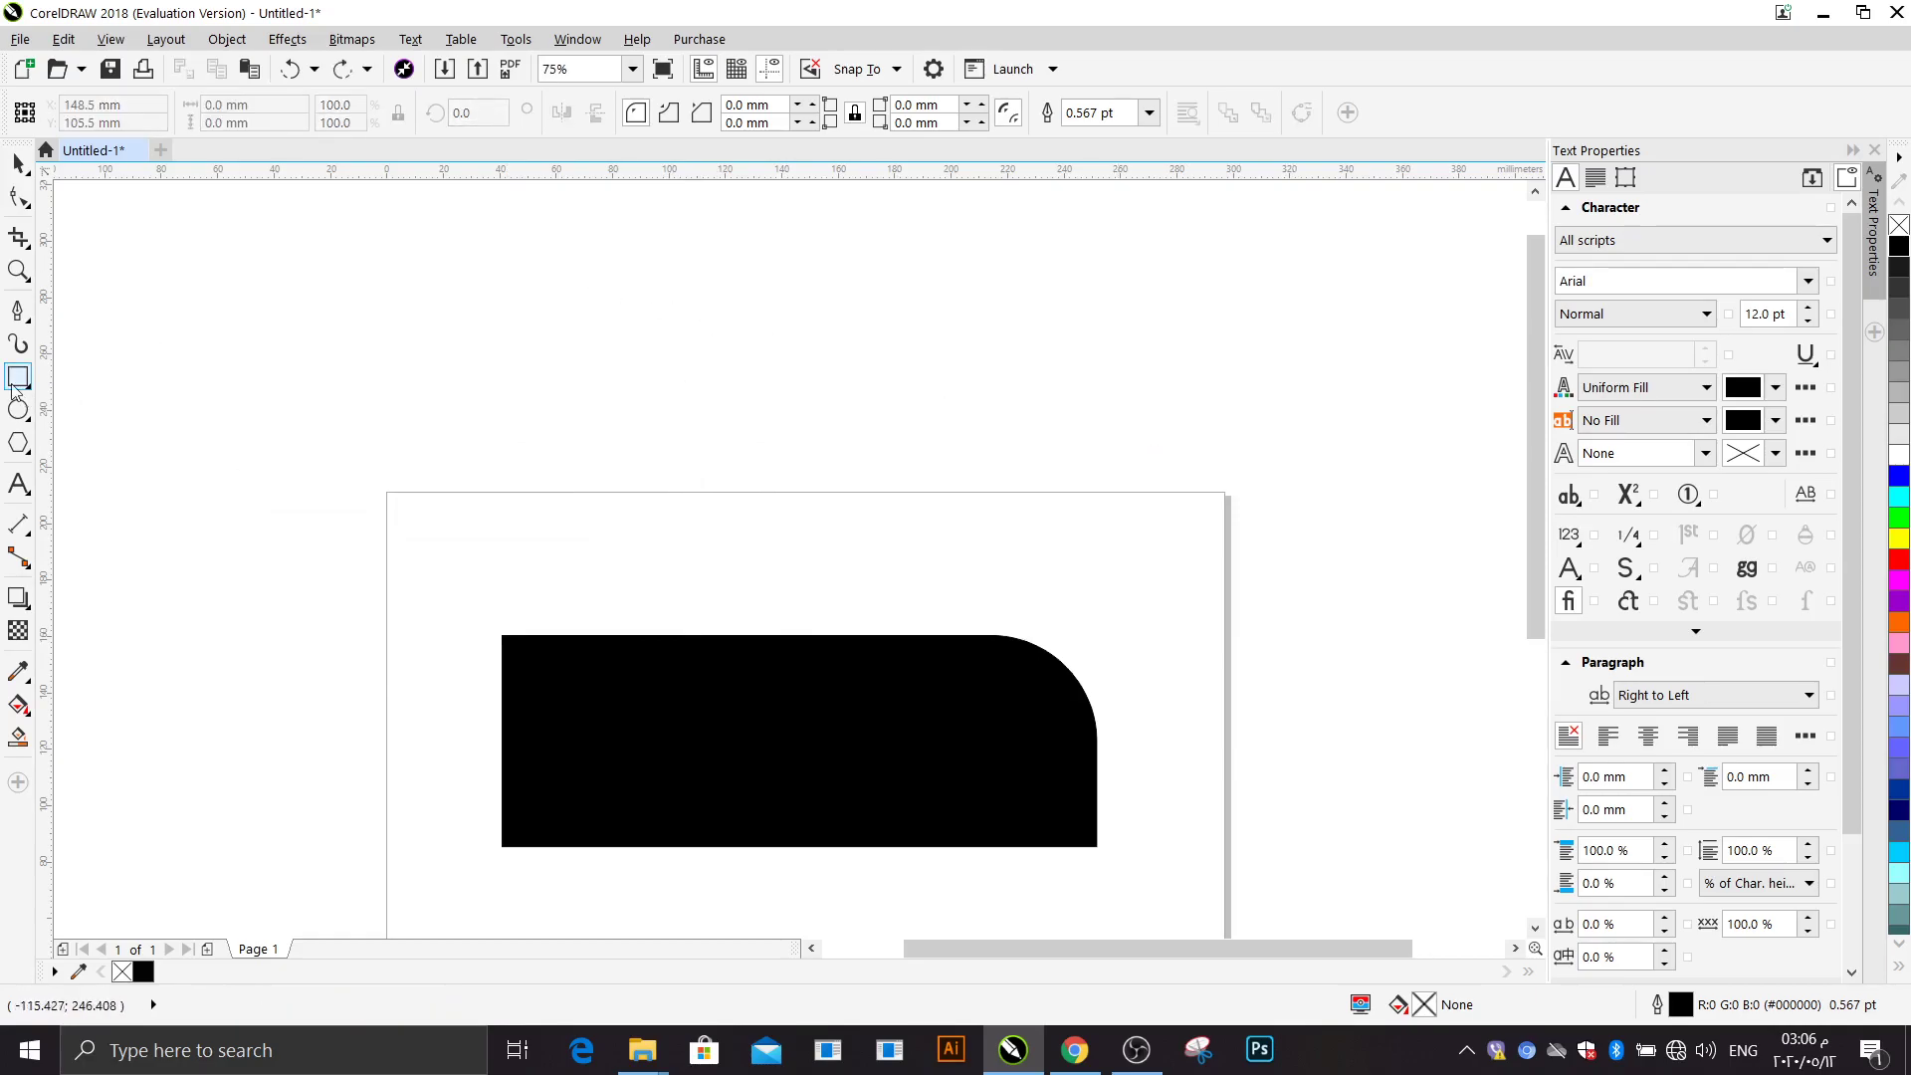
# Step: Draw a circle about 71 mm in diameter just above the page's upper-left corner
pyautogui.click(18, 409)
pyautogui.moveTo(418, 299); pyautogui.dragTo(664, 516)
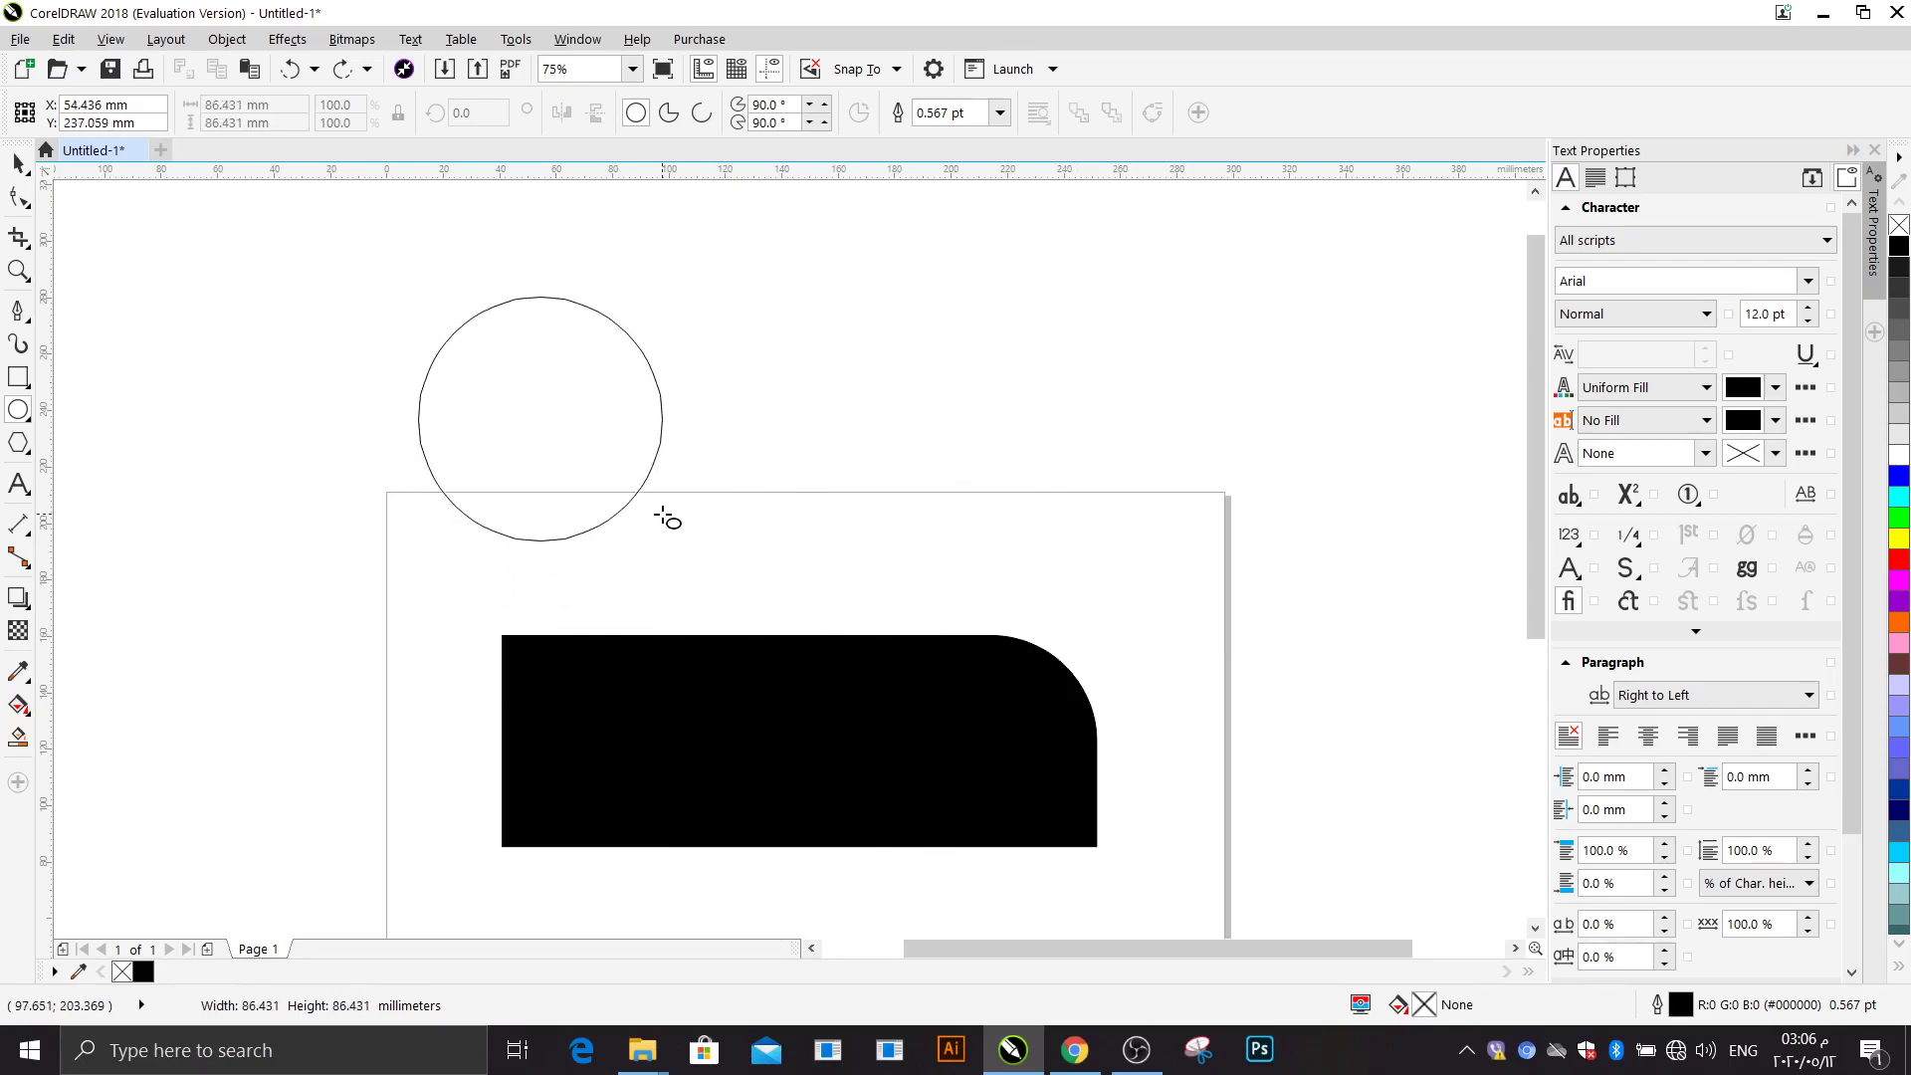
pyautogui.moveTo(664, 516); pyautogui.dragTo(590, 500)
pyautogui.click(20, 165)
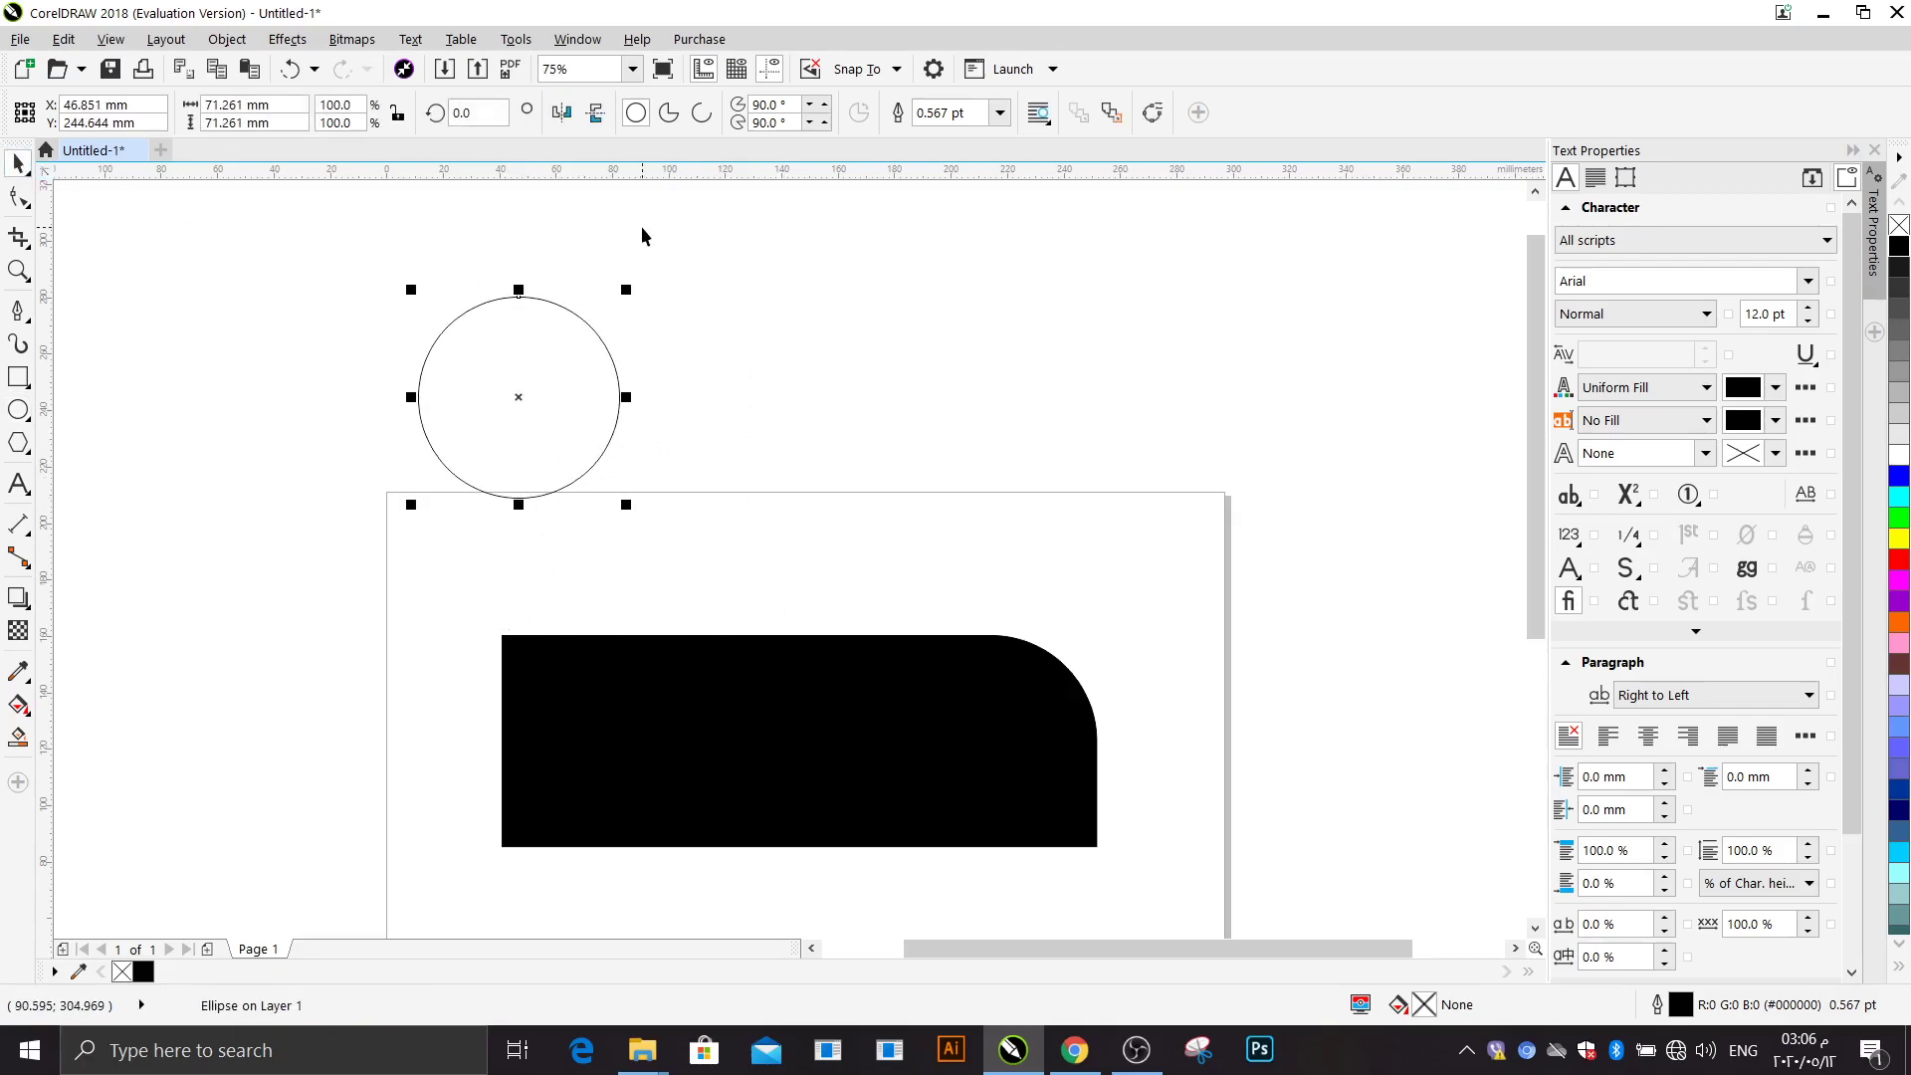
pyautogui.scroll(-2, 1143, 436)
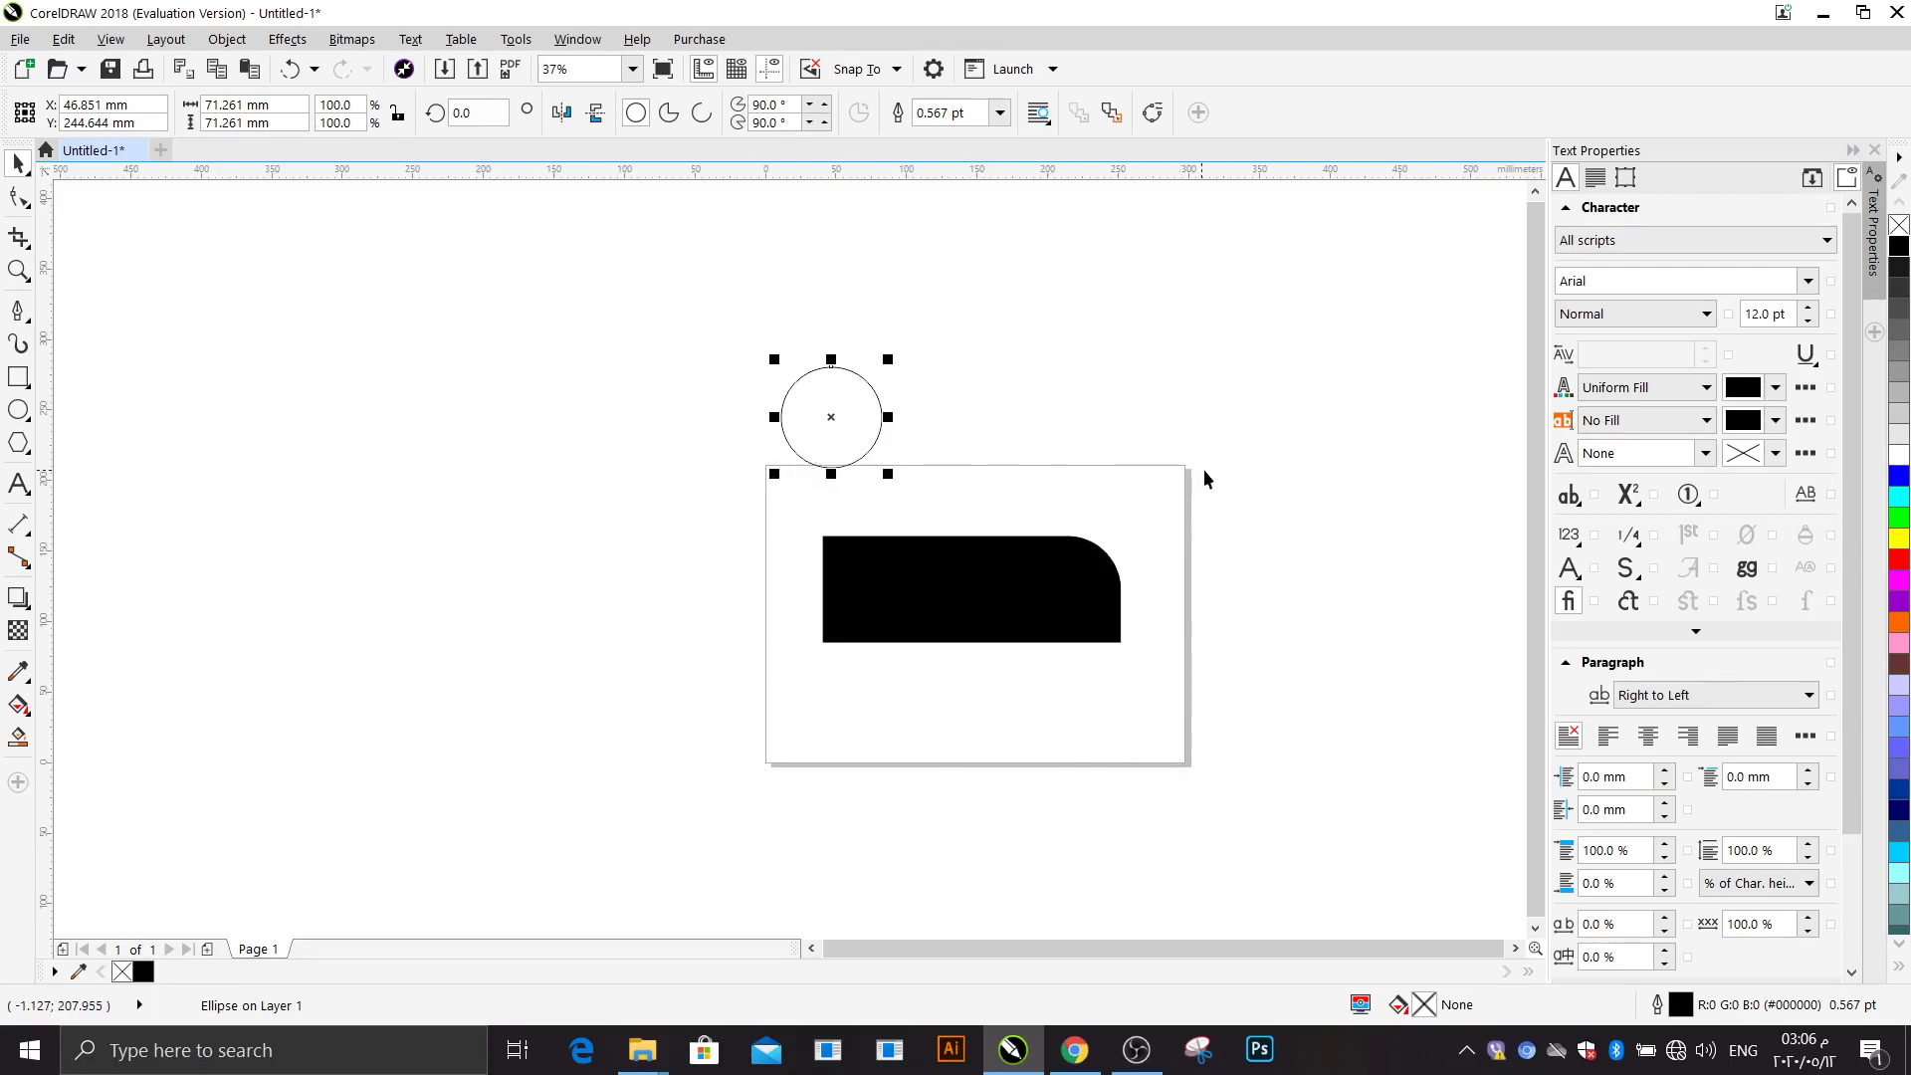
# Step: Place circles beside and above the page, and put a copy of the black shape below the page
pyautogui.click(992, 625)
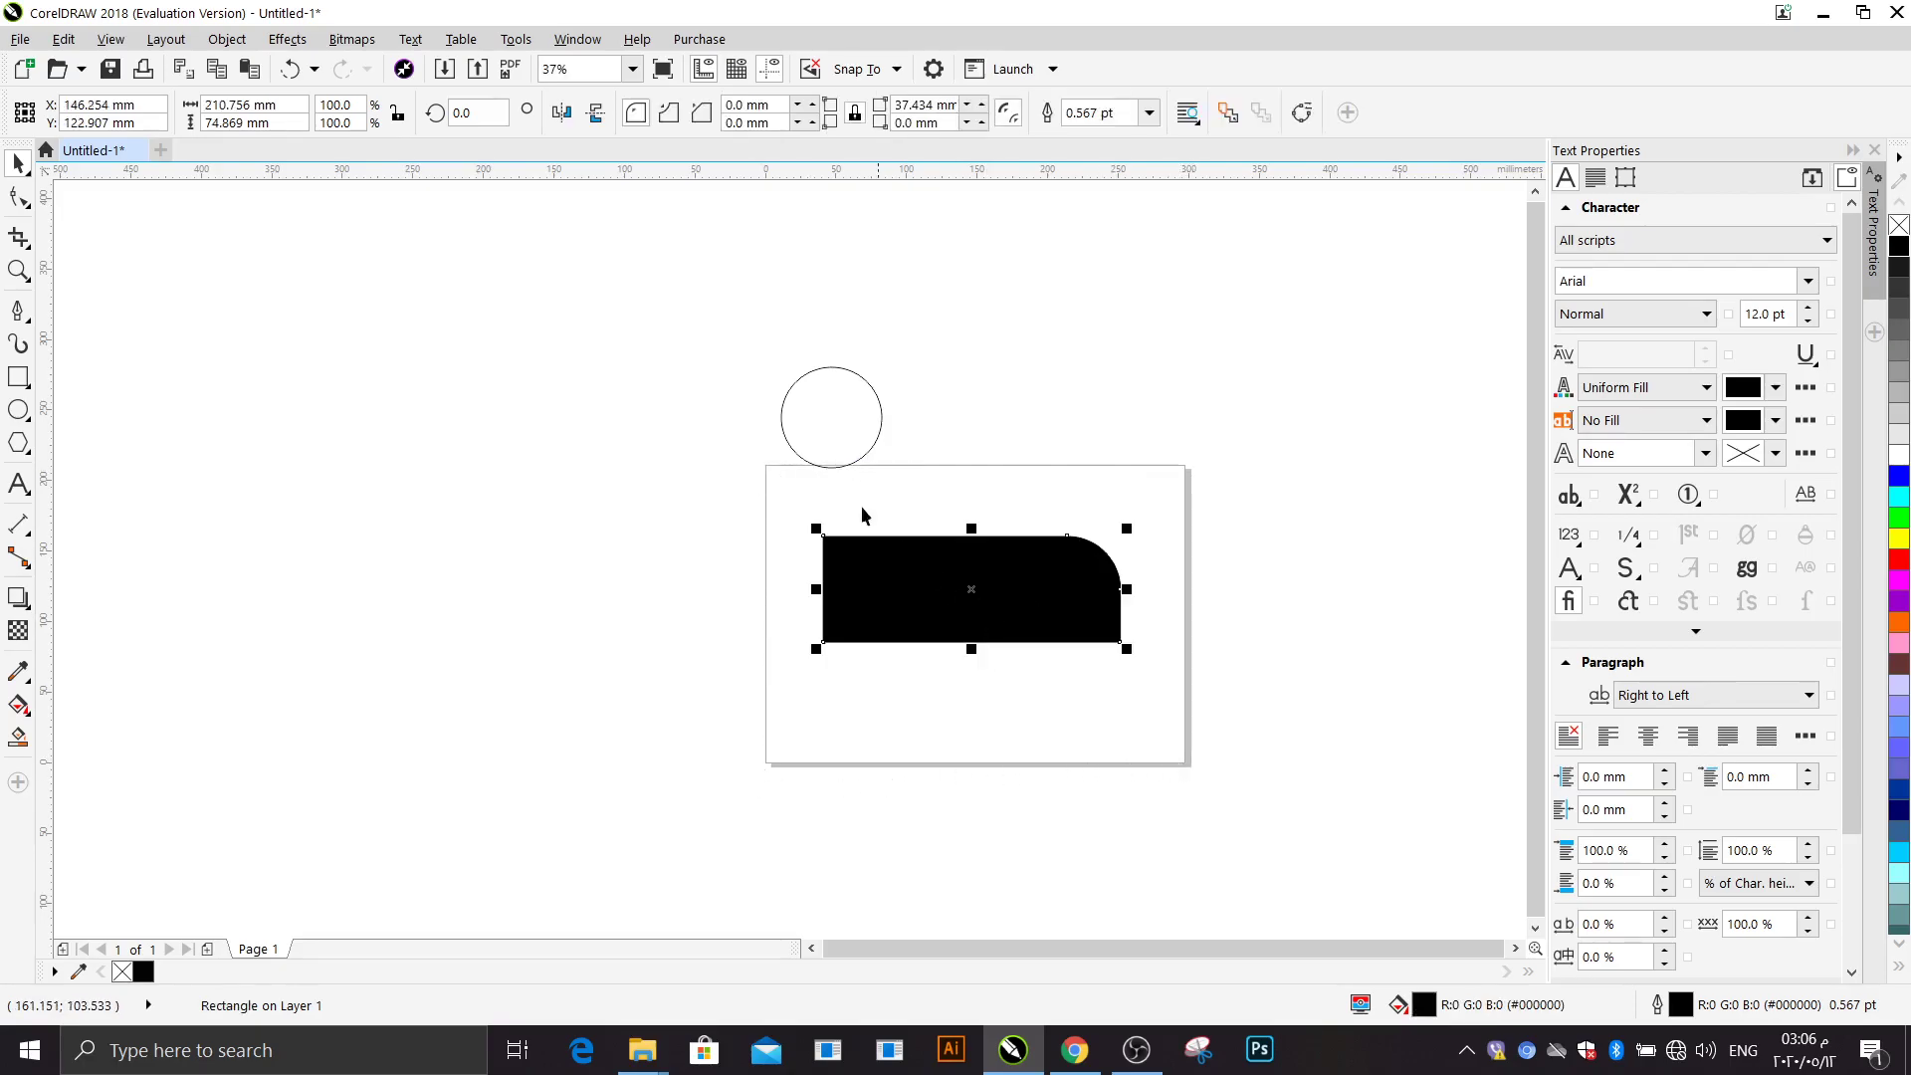
pyautogui.click(810, 418)
pyautogui.moveTo(798, 396); pyautogui.dragTo(1036, 371)
pyautogui.click(1003, 585)
pyautogui.moveTo(1003, 585); pyautogui.dragTo(859, 834)
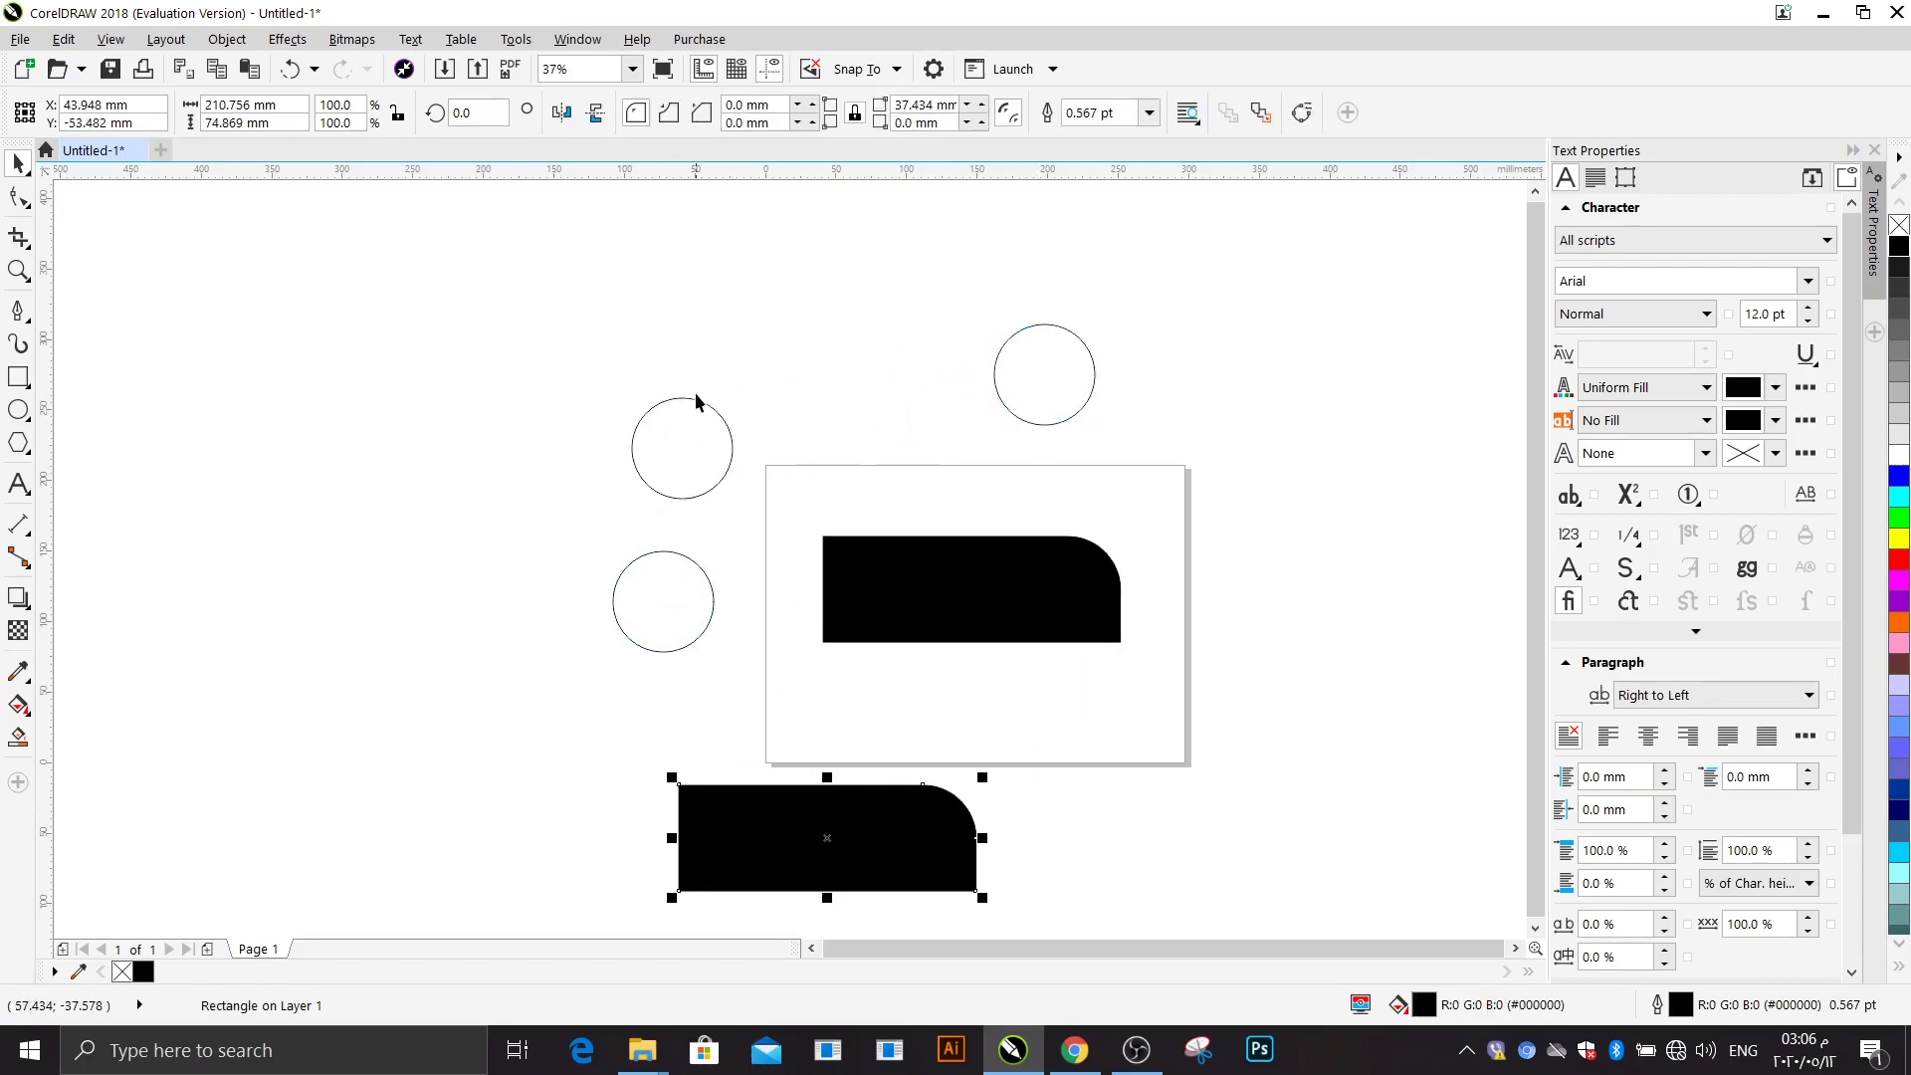
# Step: Delete the circles and the original black shape, and move the copied black shape onto the page
pyautogui.scroll(-1, 703, 408)
pyautogui.scroll(1, 709, 418)
pyautogui.scroll(-1, 710, 426)
pyautogui.moveTo(1035, 349); pyautogui.dragTo(612, 497)
pyautogui.moveTo(600, 556); pyautogui.dragTo(597, 550)
pyautogui.press('Delete')
pyautogui.moveTo(752, 634); pyautogui.dragTo(832, 517)
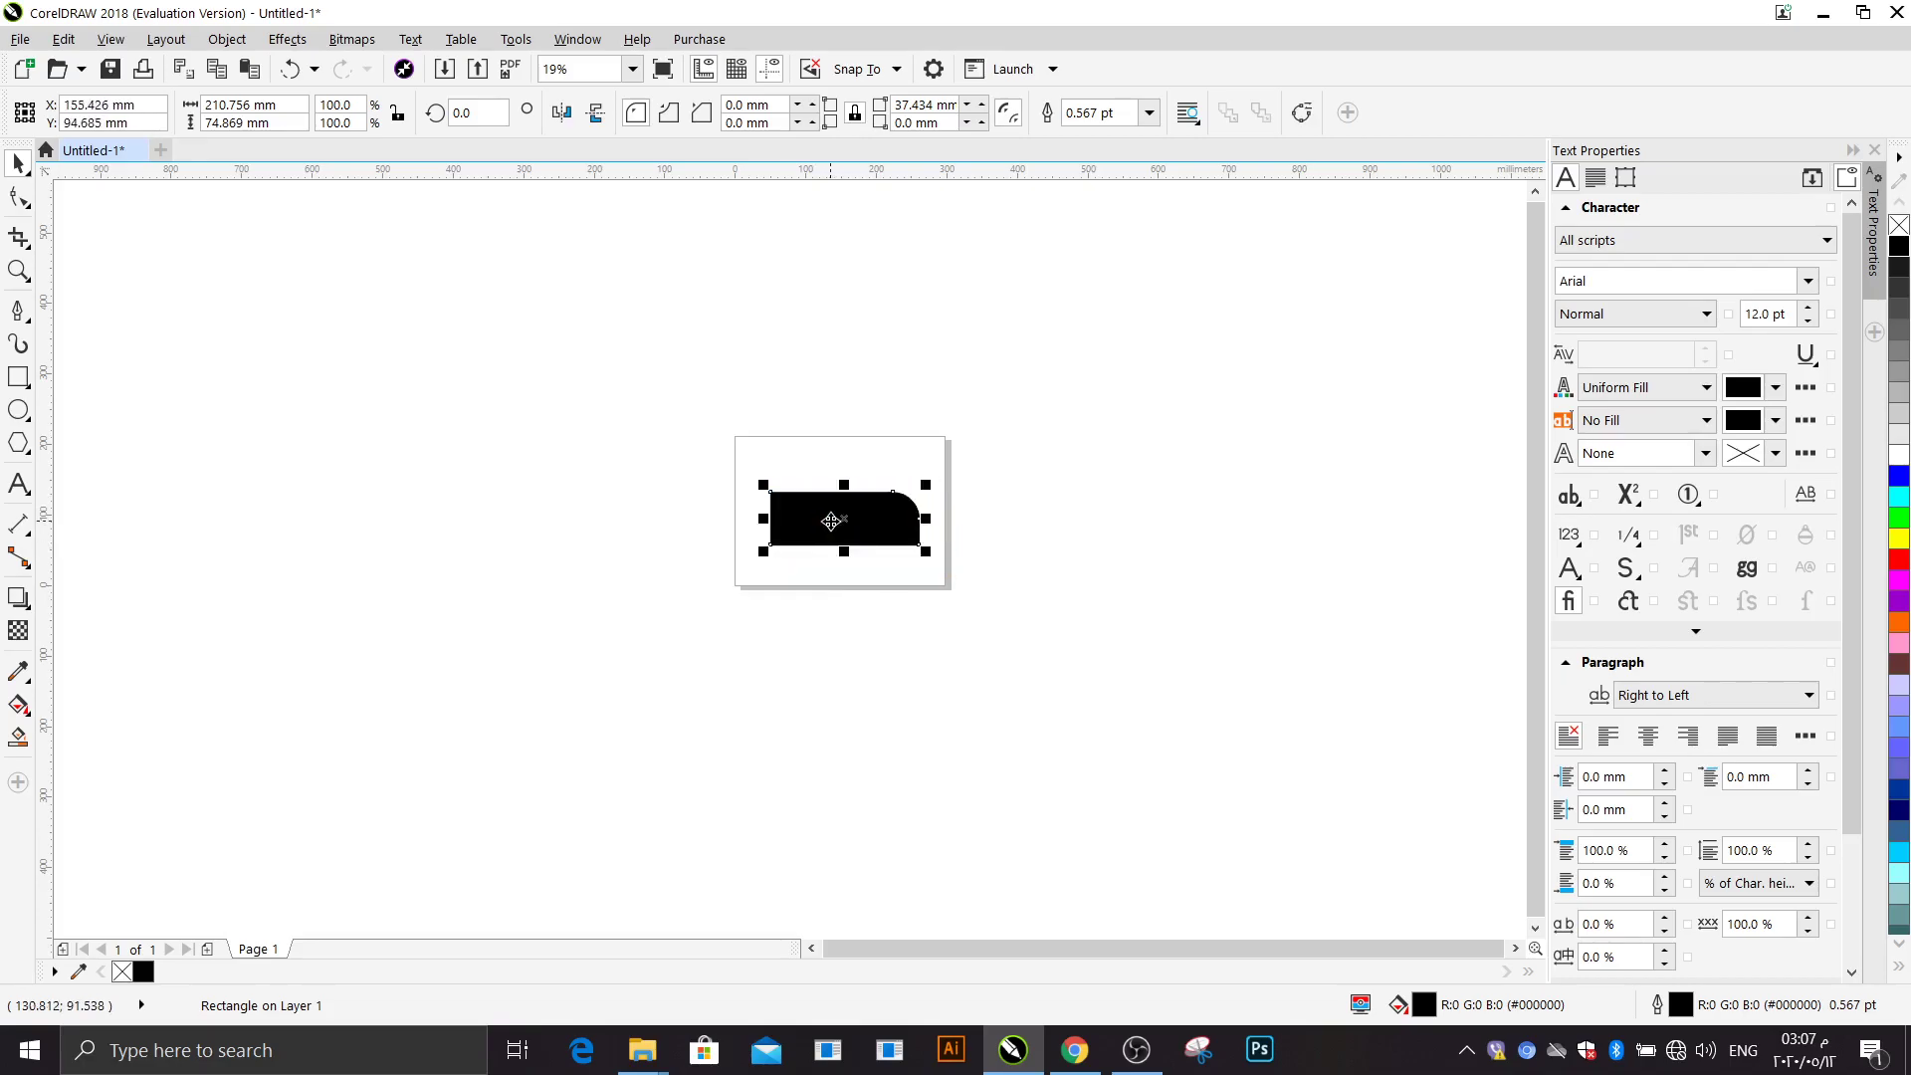
# Step: Try magenta, yellow, green, cyan, blue and white fills on the black shape, and settle on cyan
pyautogui.scroll(5, 1015, 511)
pyautogui.scroll(-5, 1015, 511)
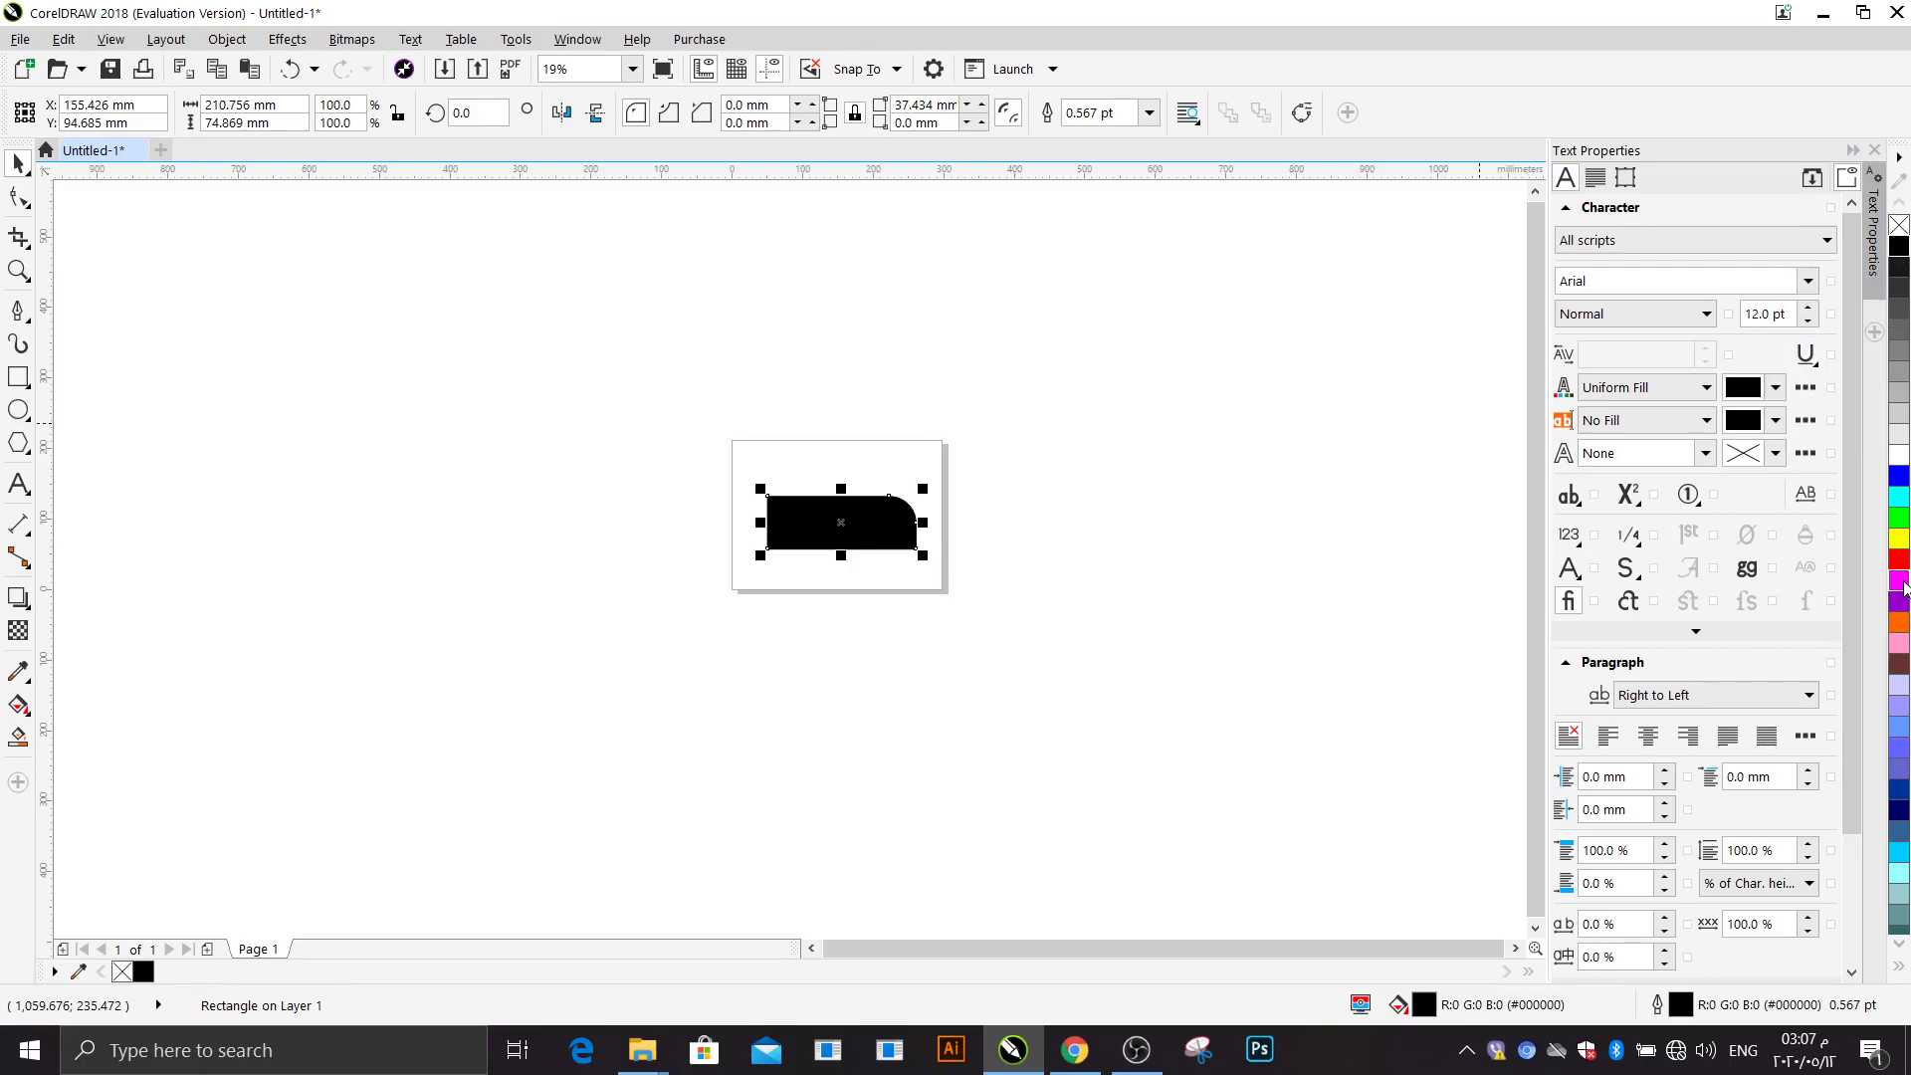
pyautogui.click(1901, 582)
pyautogui.click(1901, 539)
pyautogui.click(1902, 516)
pyautogui.click(1901, 495)
pyautogui.click(1901, 475)
pyautogui.click(1902, 456)
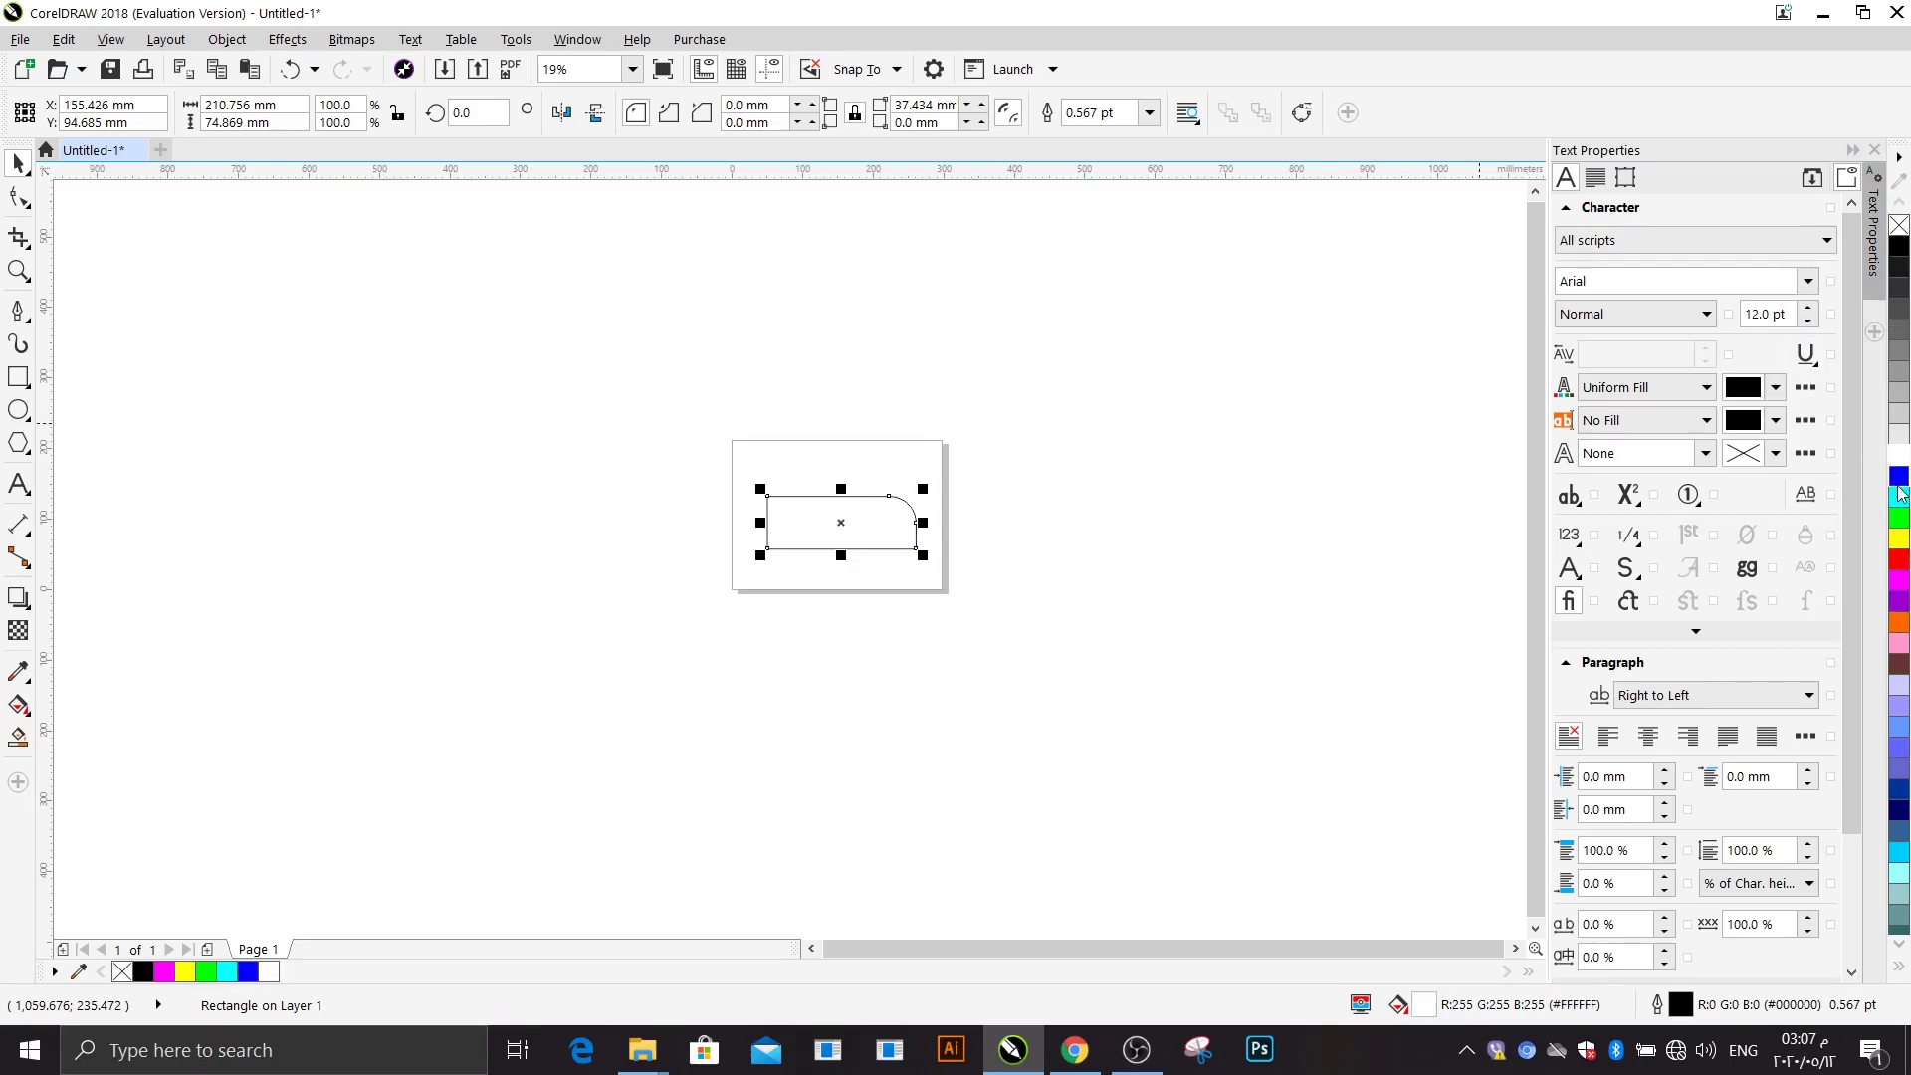
pyautogui.click(1901, 494)
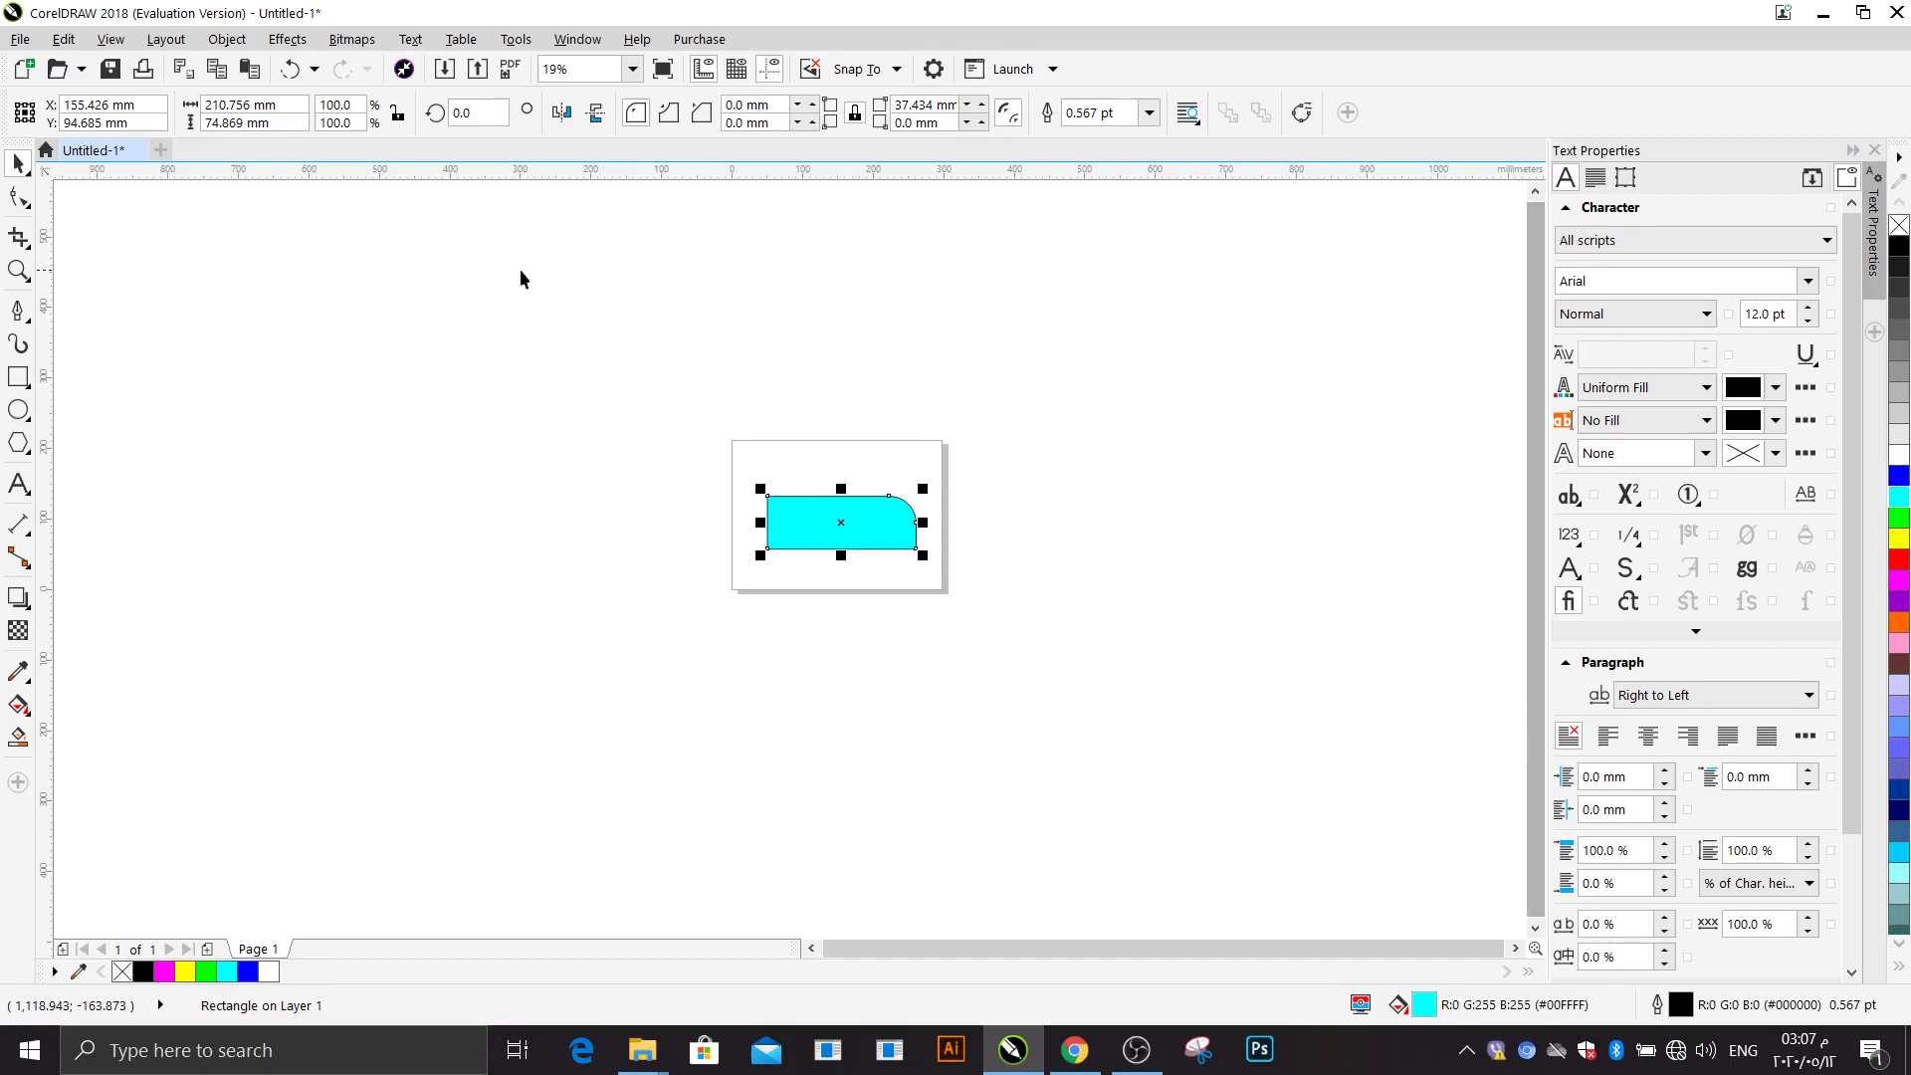
pyautogui.click(19, 445)
pyautogui.rightClick(27, 452)
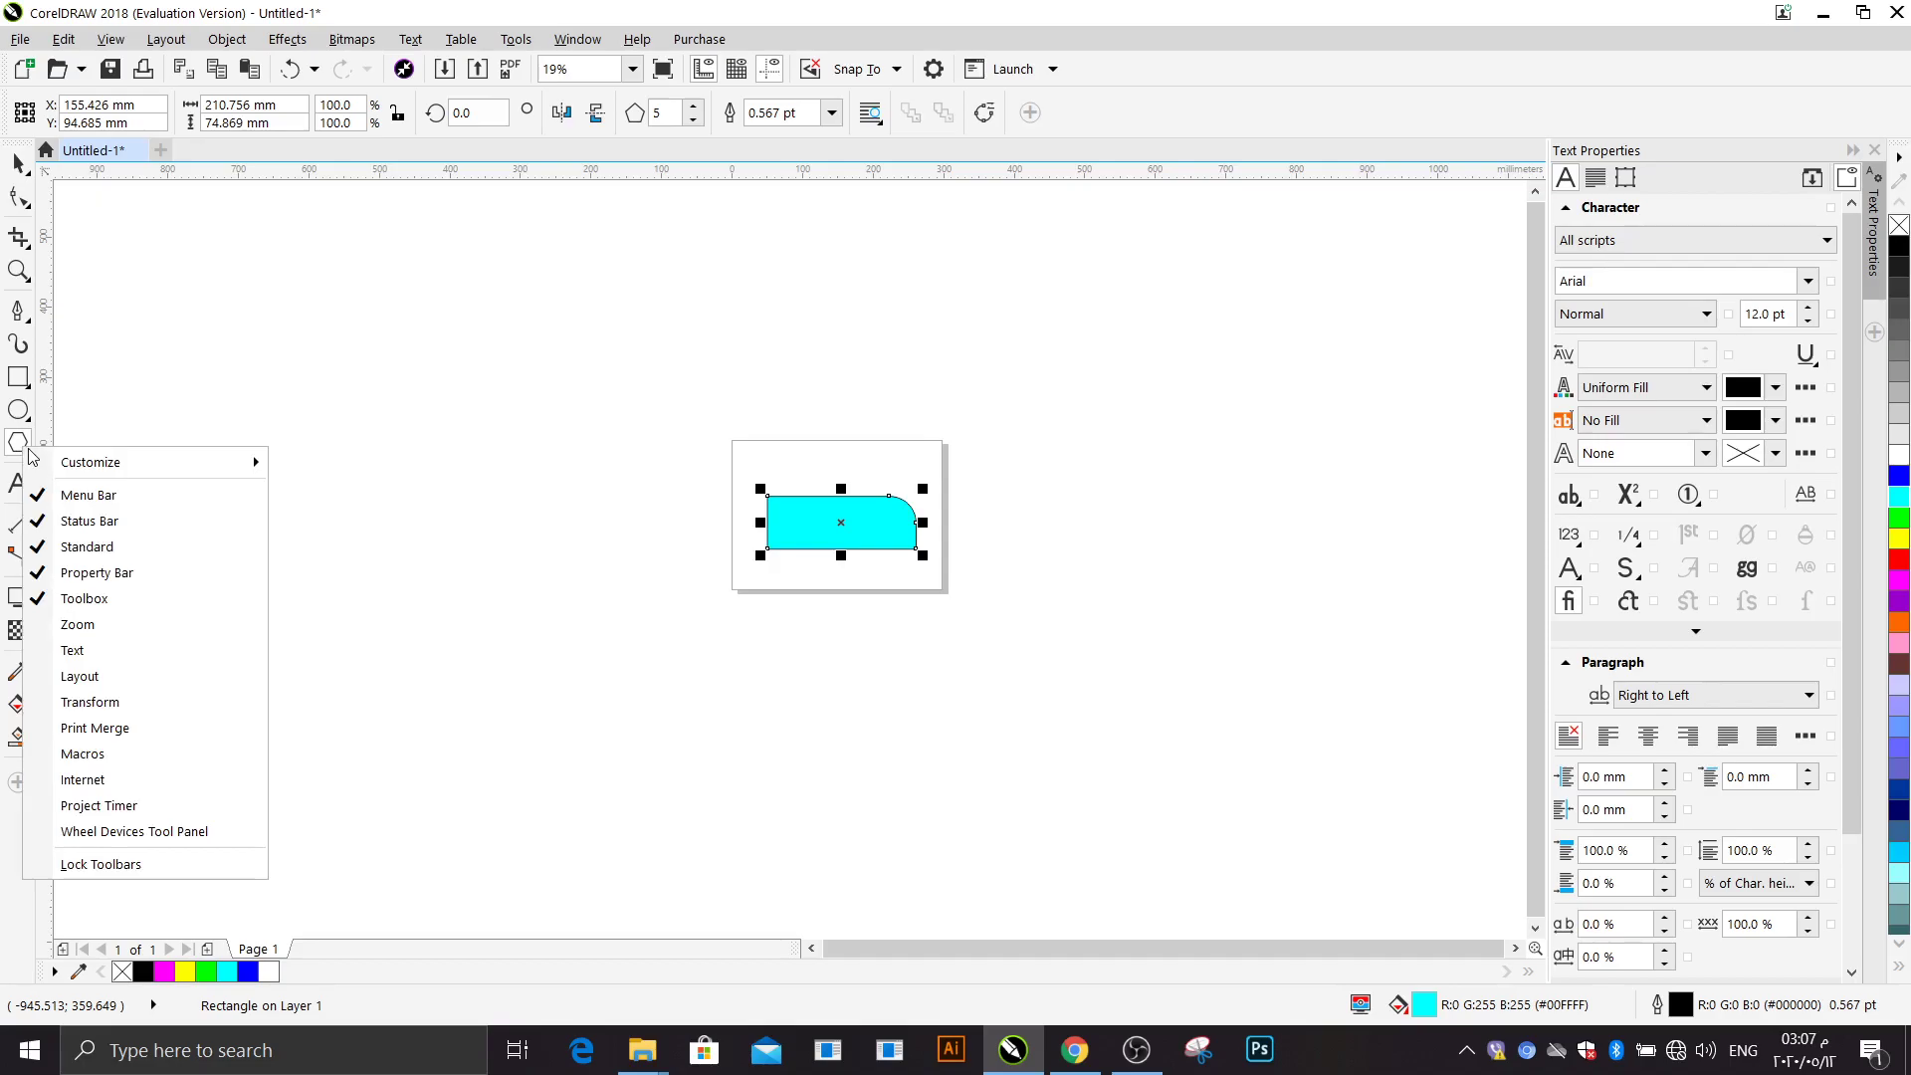
pyautogui.press('Escape')
# Step: Start an artistic text line above and left of the page, and set its font size to 150 pt
pyautogui.click(18, 484)
pyautogui.click(668, 396)
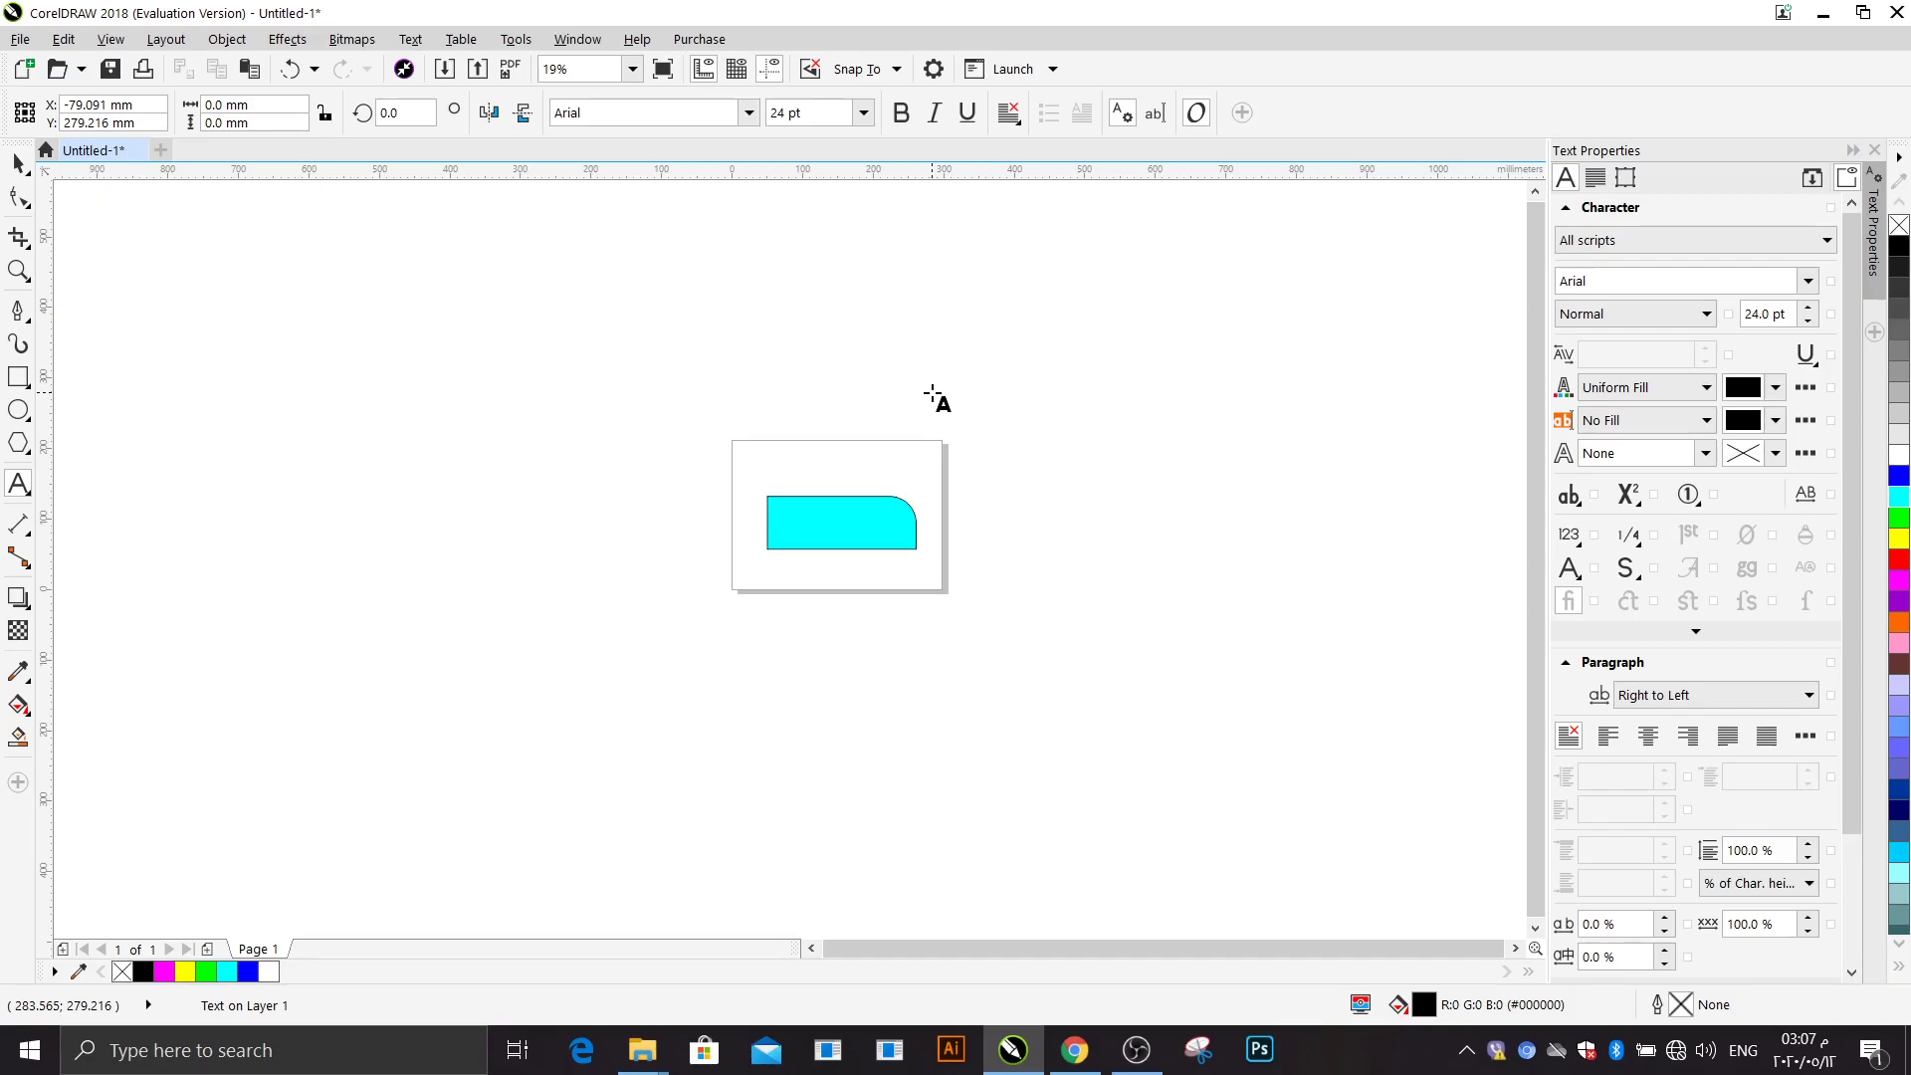
pyautogui.click(863, 113)
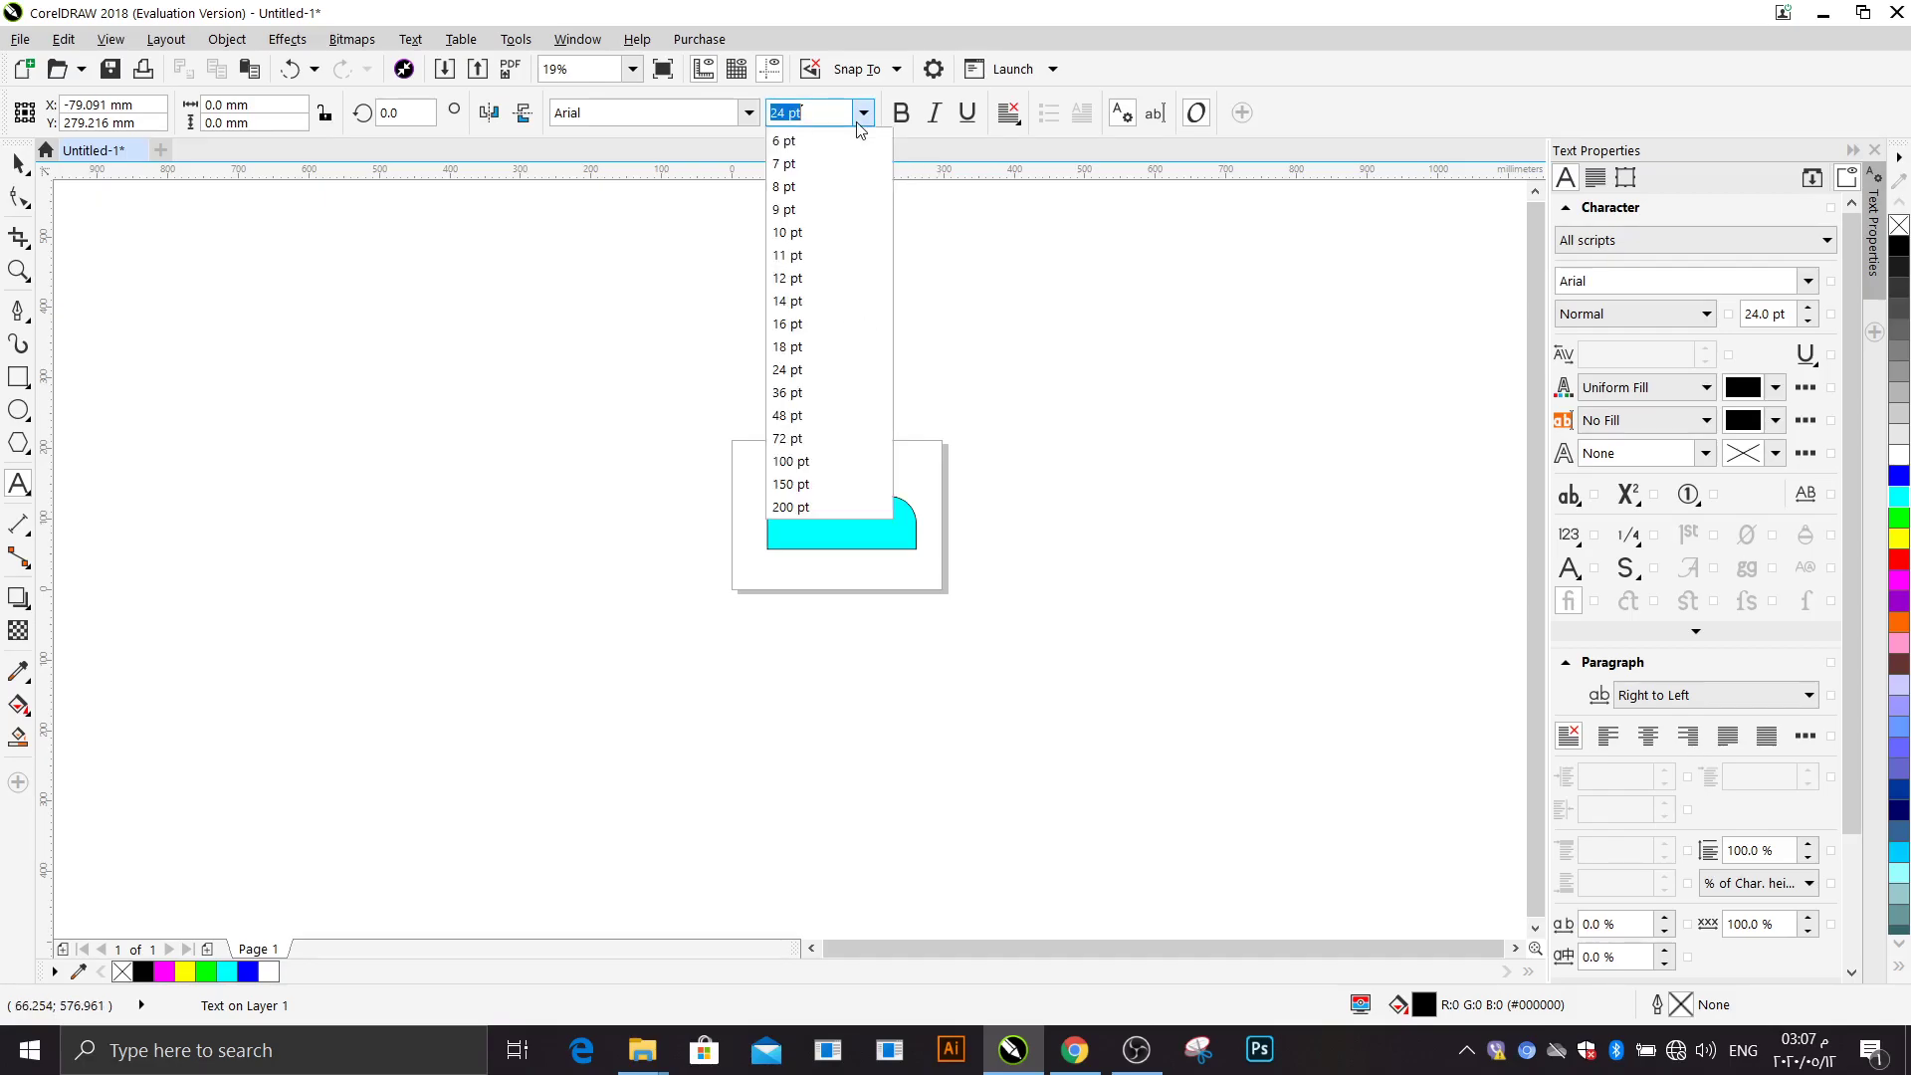
pyautogui.click(823, 488)
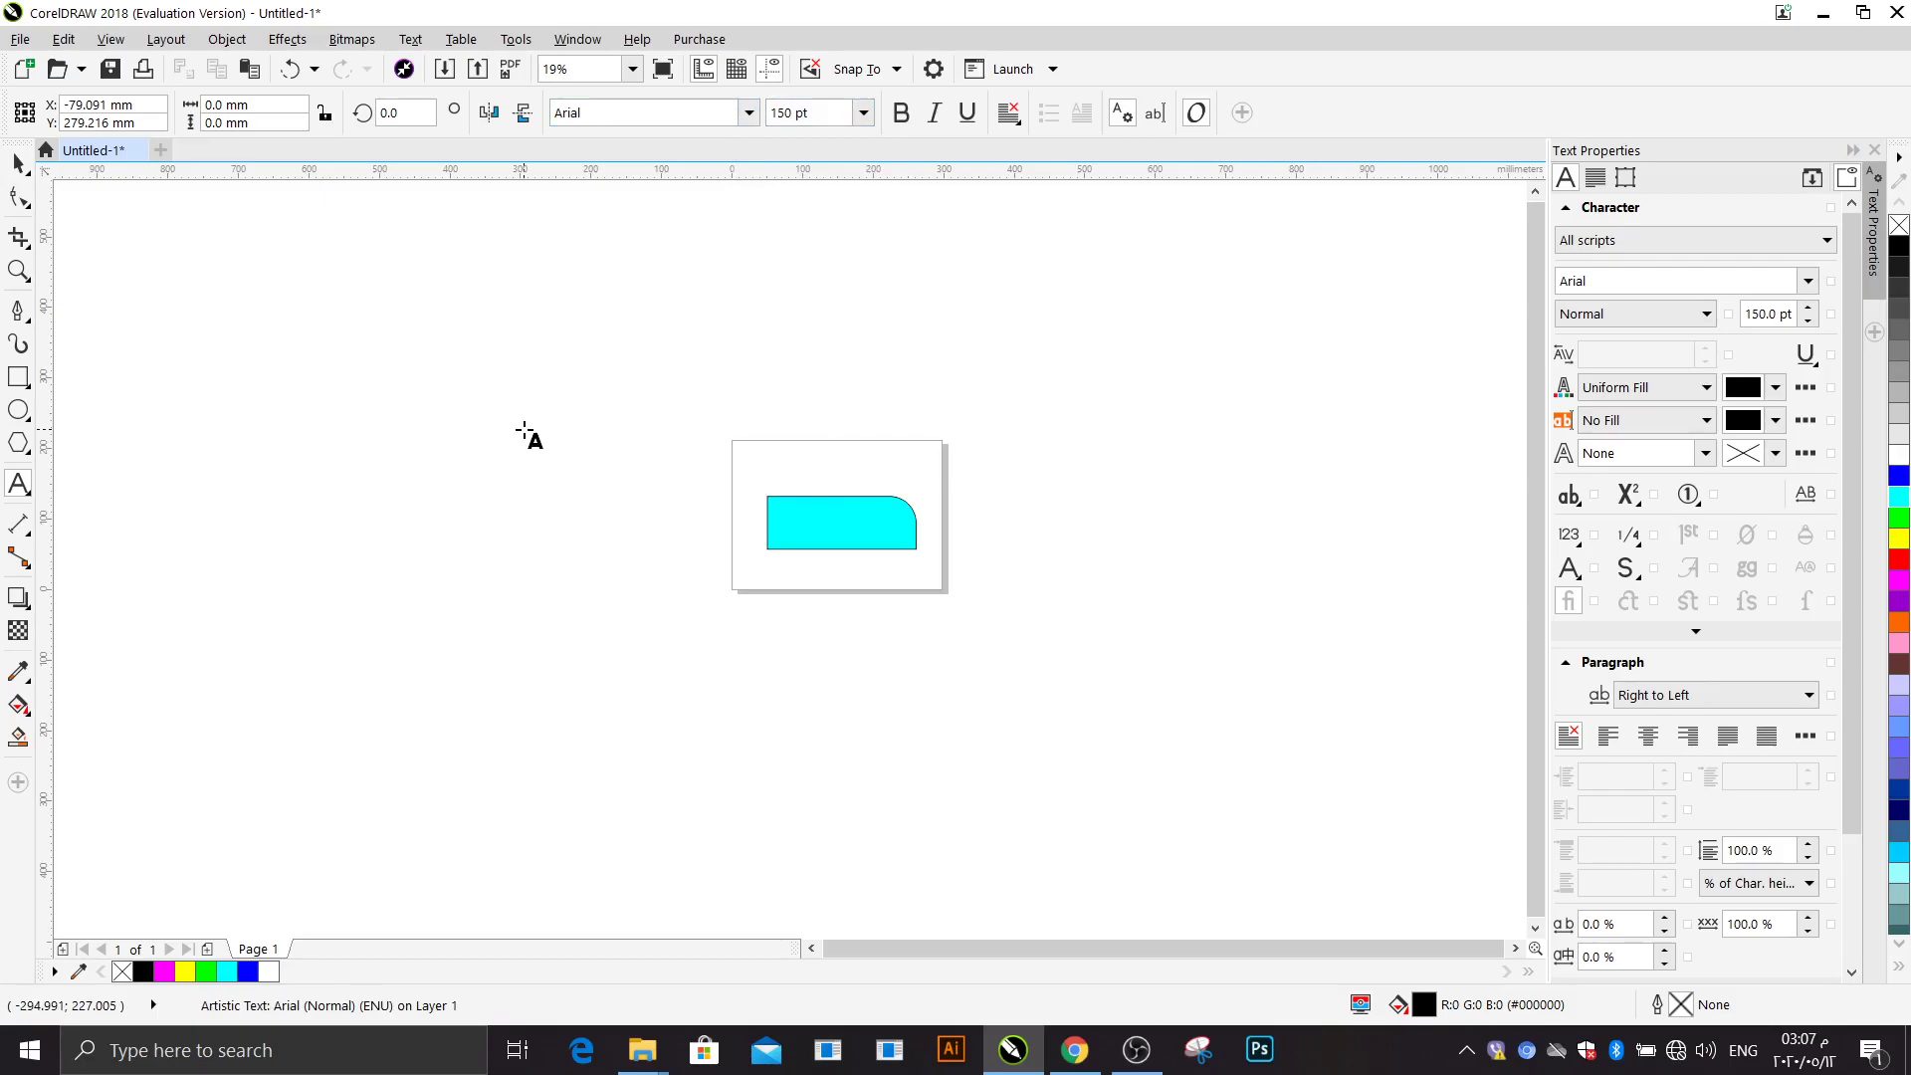